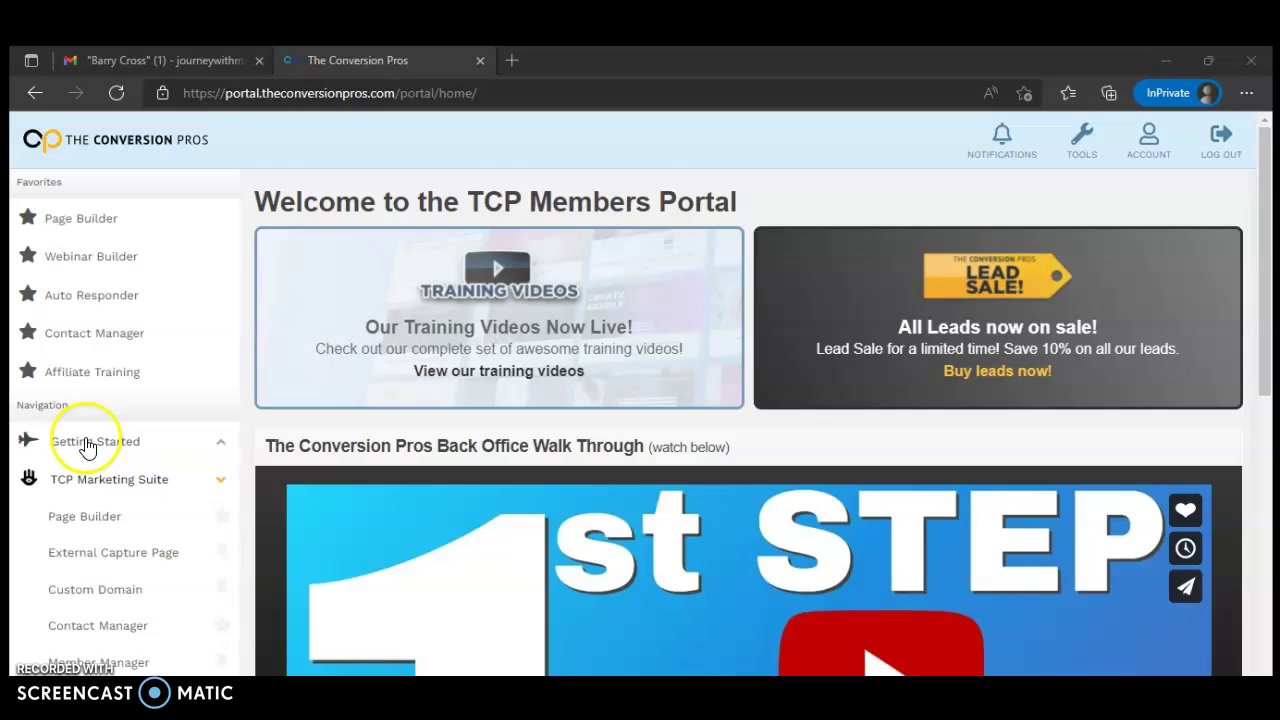
- Expand the Getting Started section of the navigation and look over its entries
left_click(82, 445)
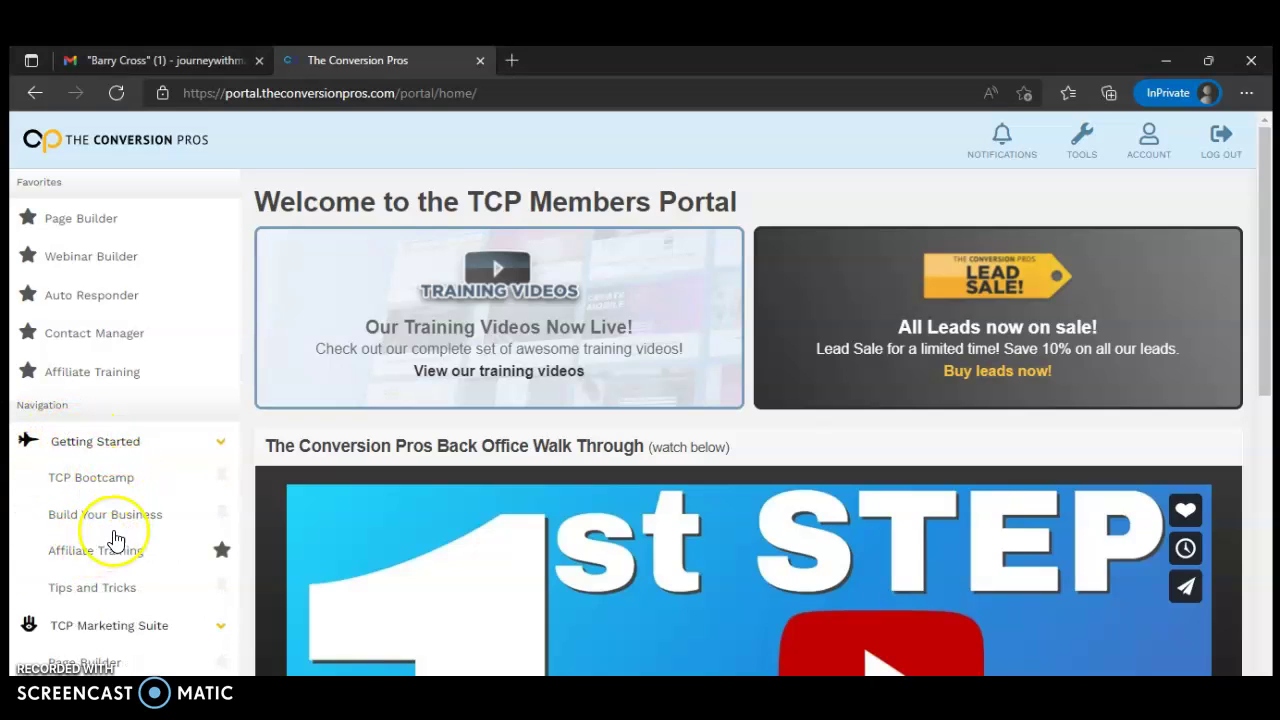
scroll(118, 535, "down", 1)
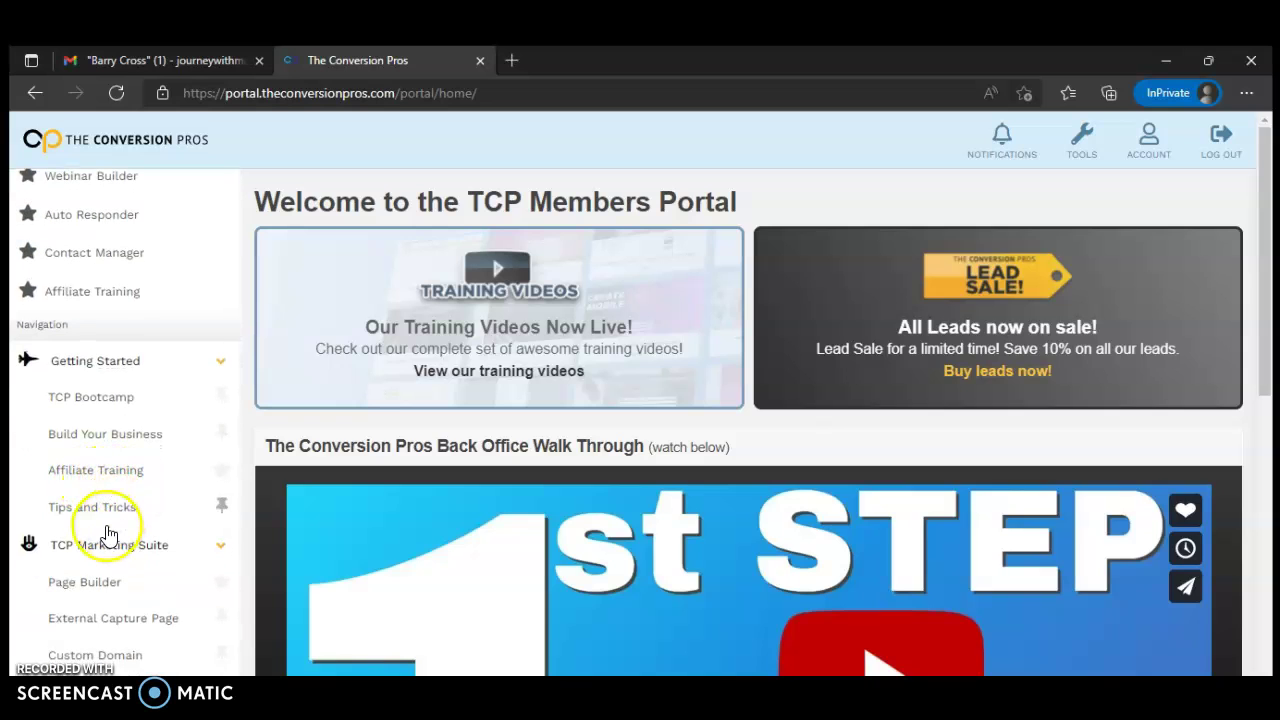
scroll(120, 512, "up", 1)
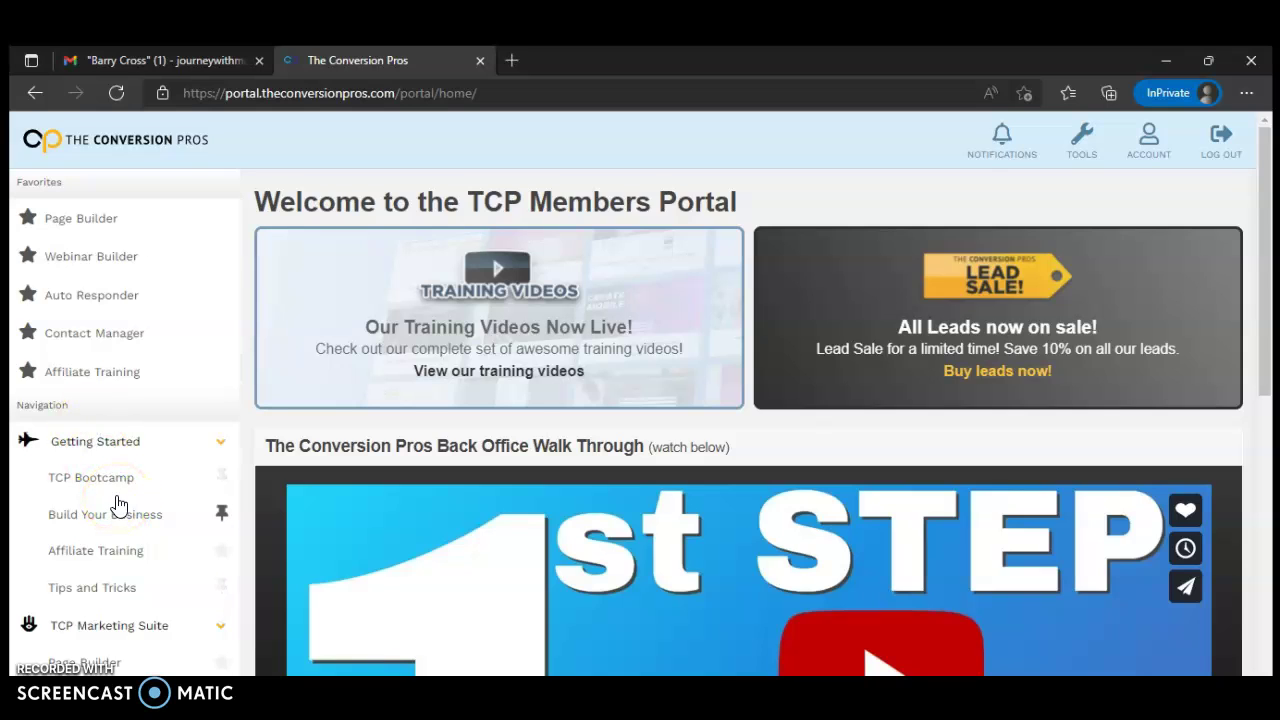
left_click(100, 424)
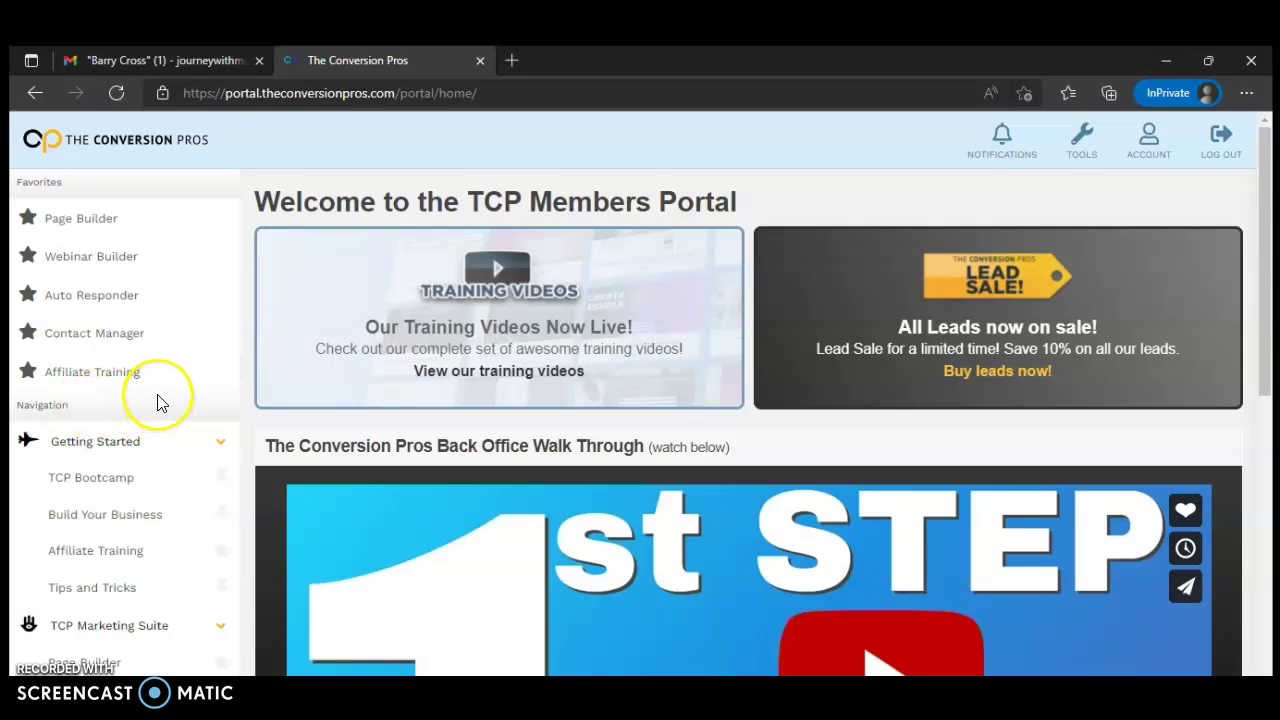
- Open the Page Builder's list of existing pages and dismiss the guided tour prompt
left_click(80, 230)
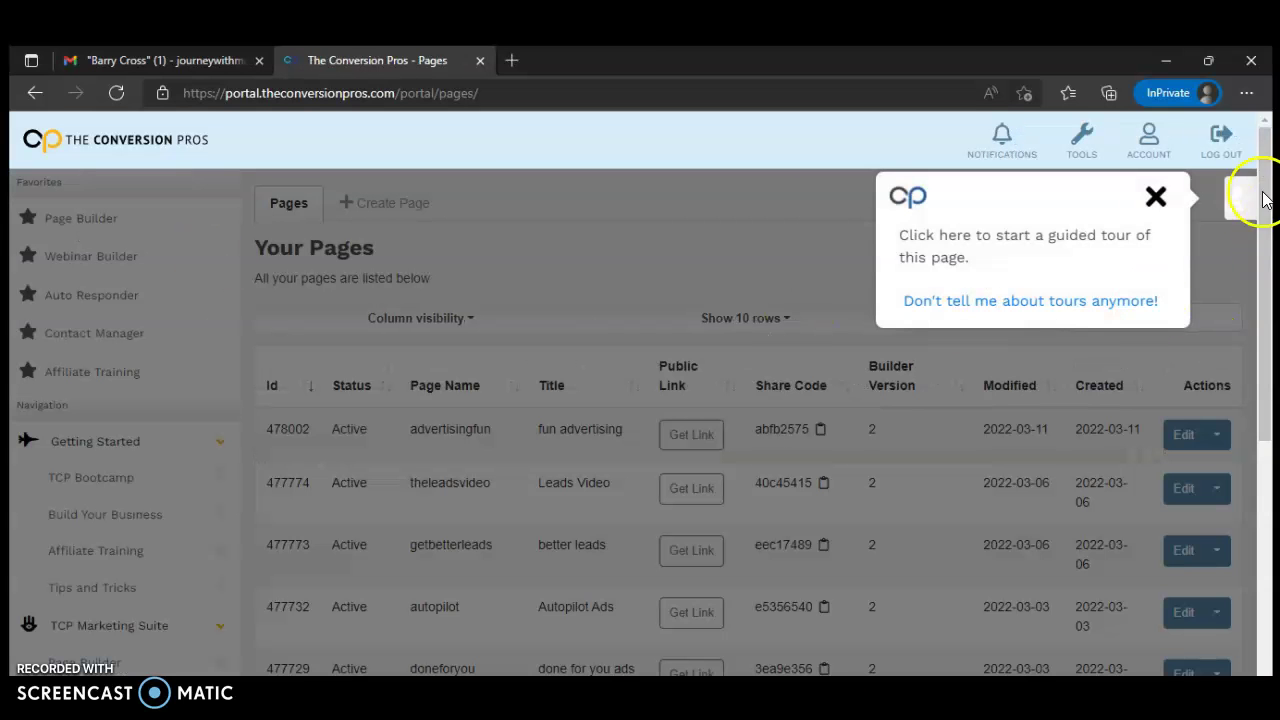
left_click(1156, 197)
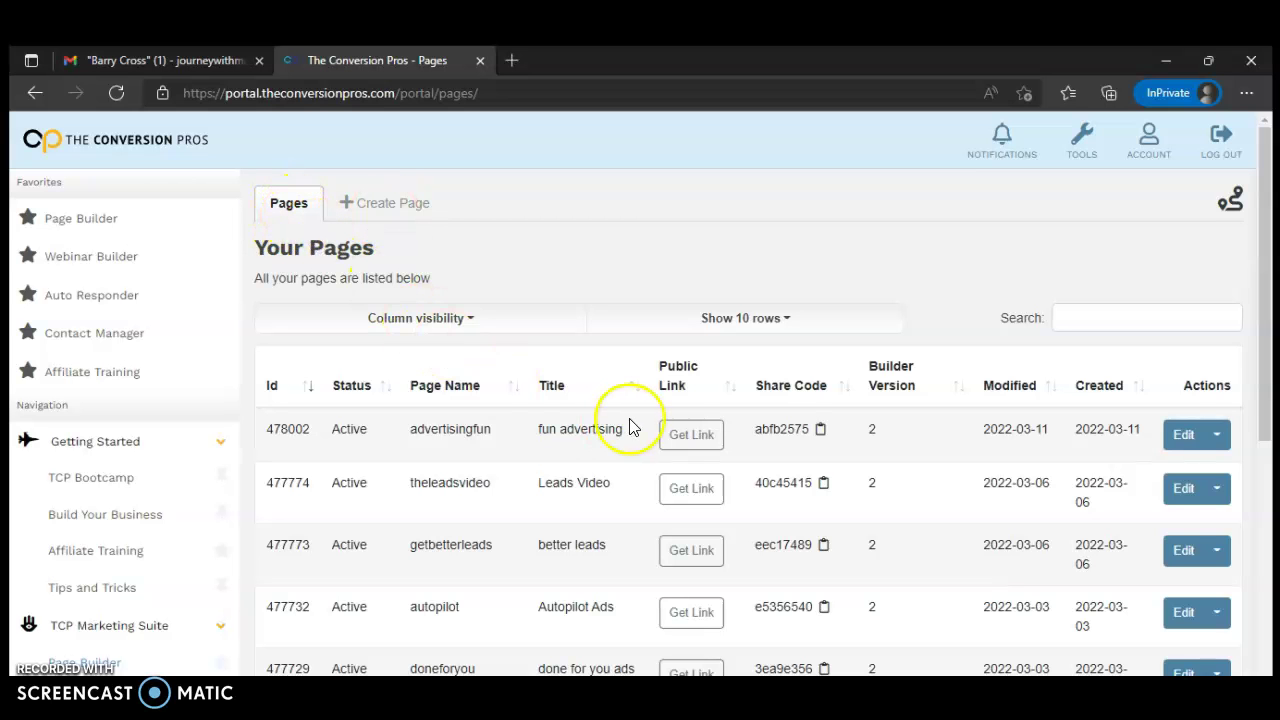
scroll(628, 428, "down", 2)
scroll(628, 428, "down", 3)
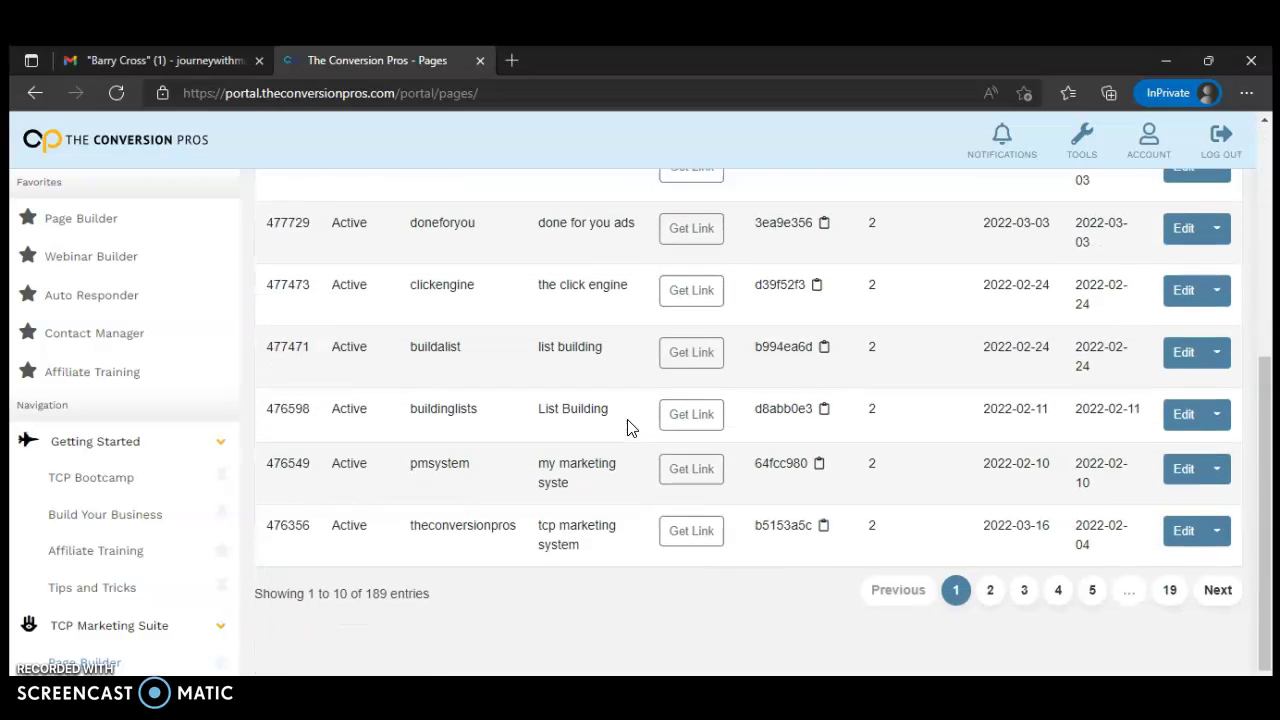
scroll(628, 428, "up", 3)
scroll(628, 428, "up", 2)
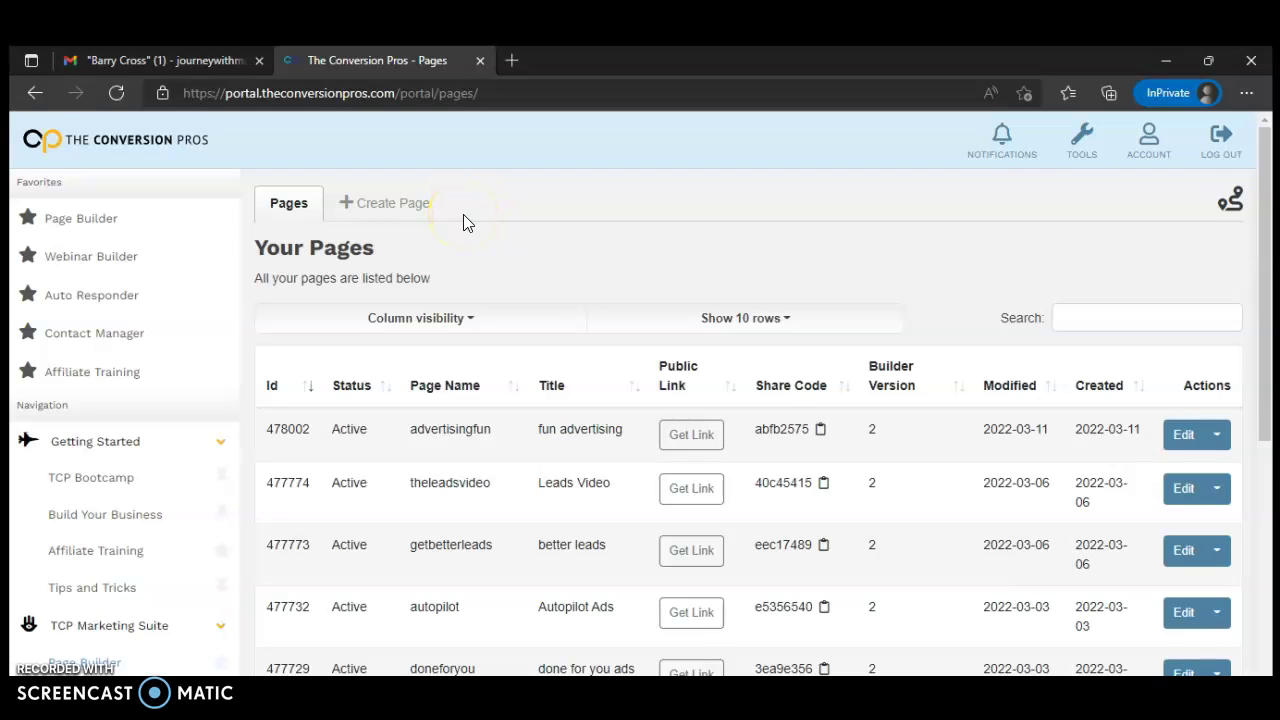
- Start creating a new page and browse the gallery of capture page templates
left_click(532, 213)
left_click(373, 210)
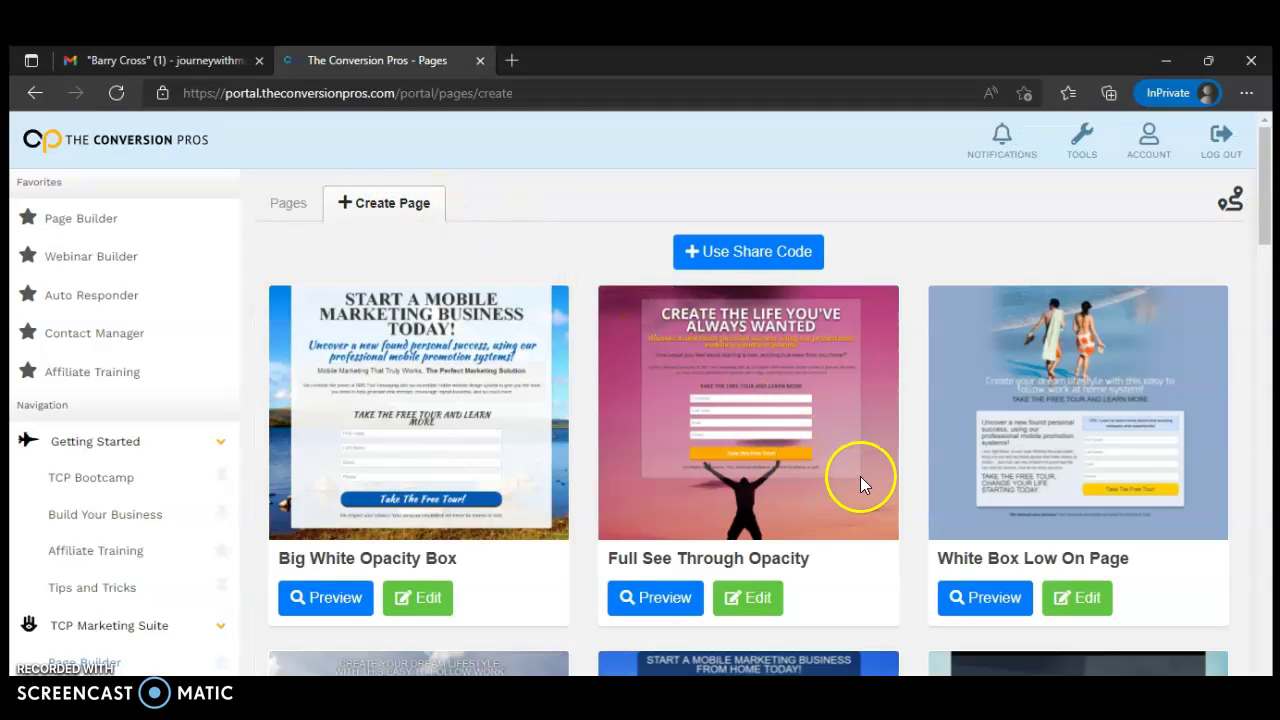
scroll(903, 370, "down", 2)
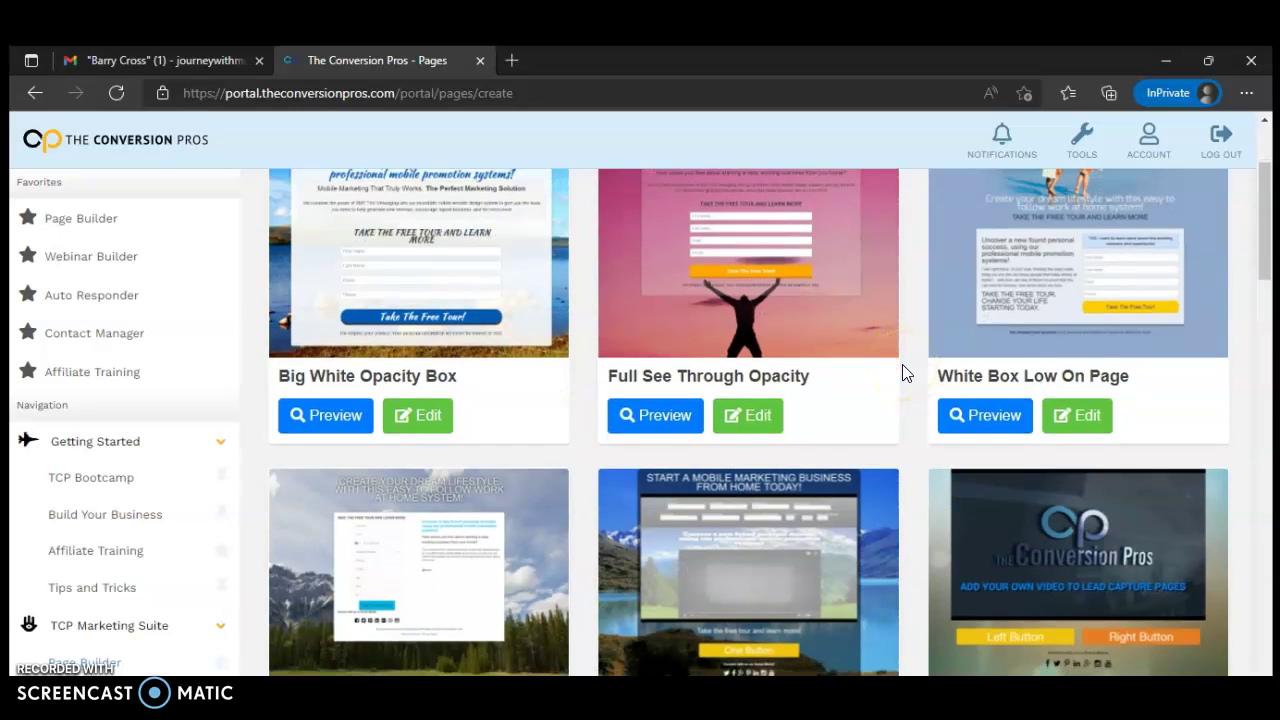
scroll(903, 372, "up", 1)
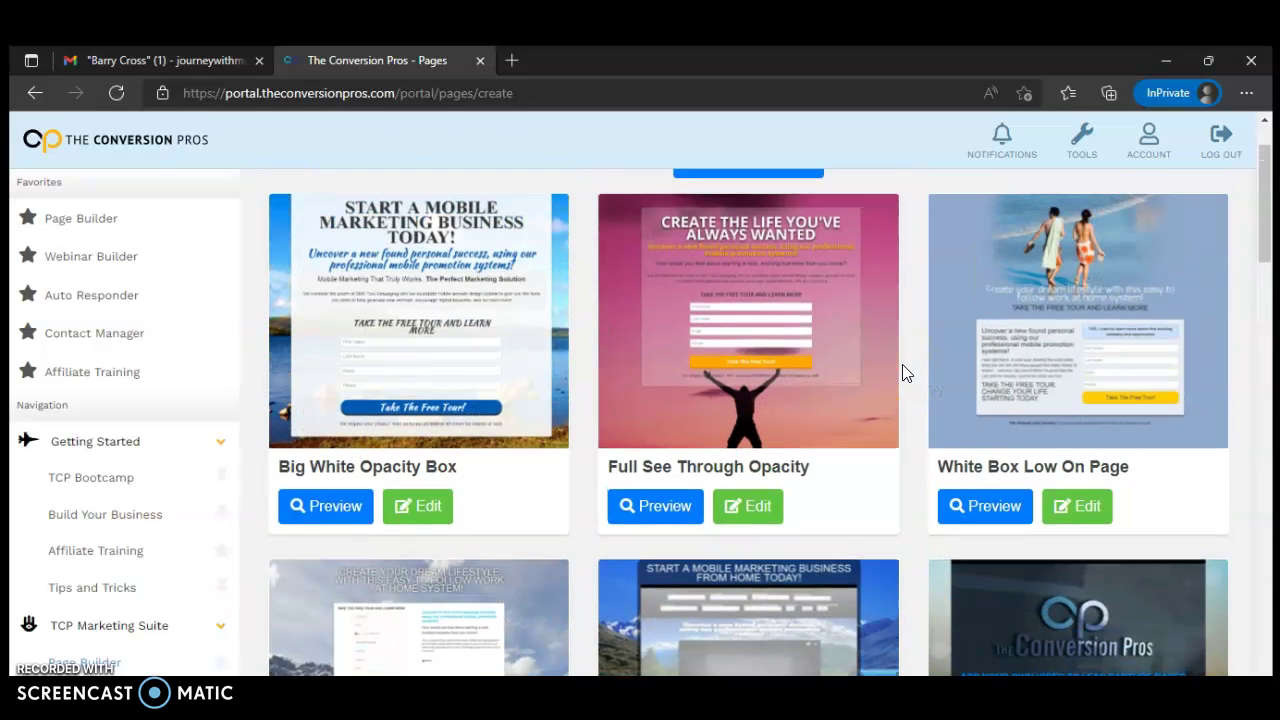
scroll(903, 372, "up", 1)
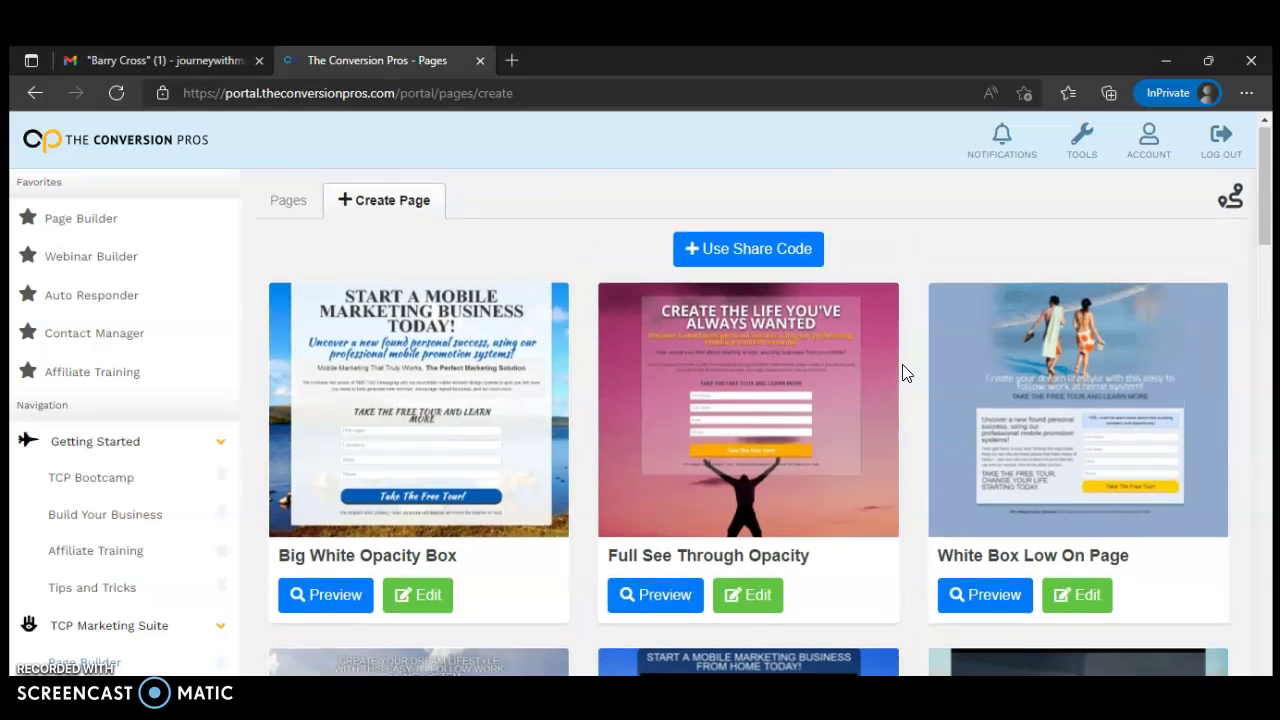
scroll(903, 372, "down", 1)
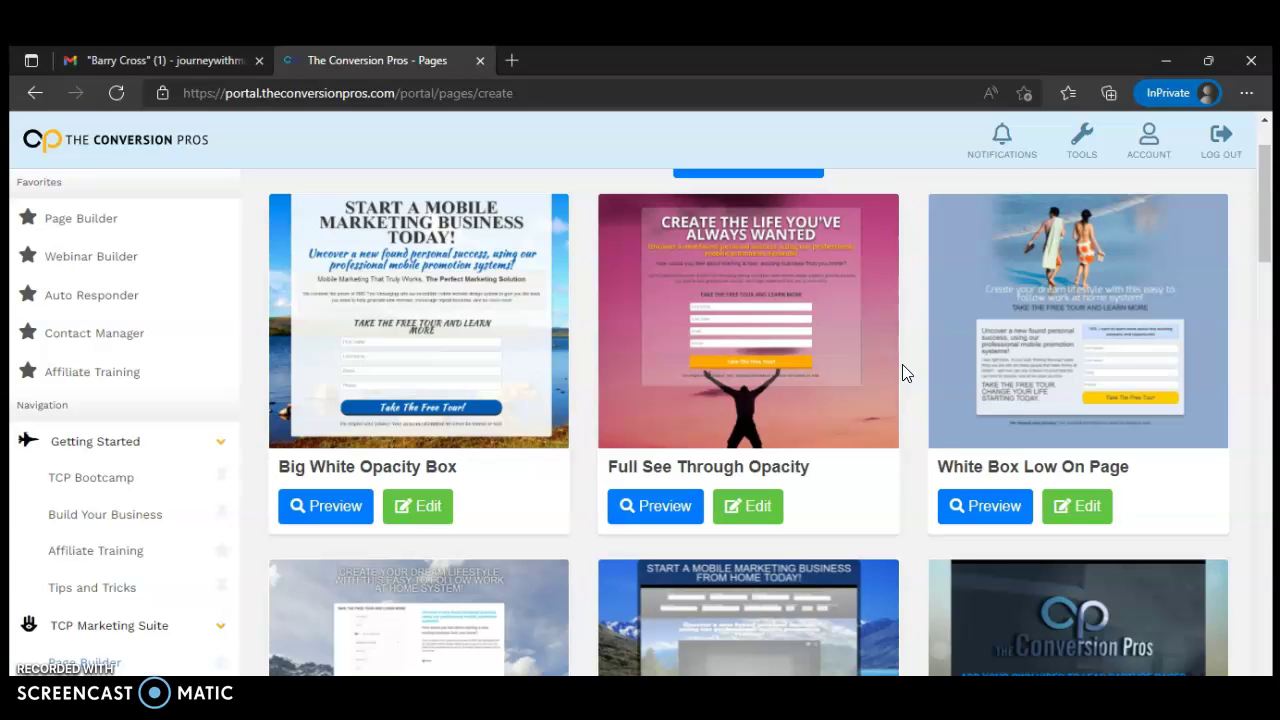
scroll(901, 368, "up", 1)
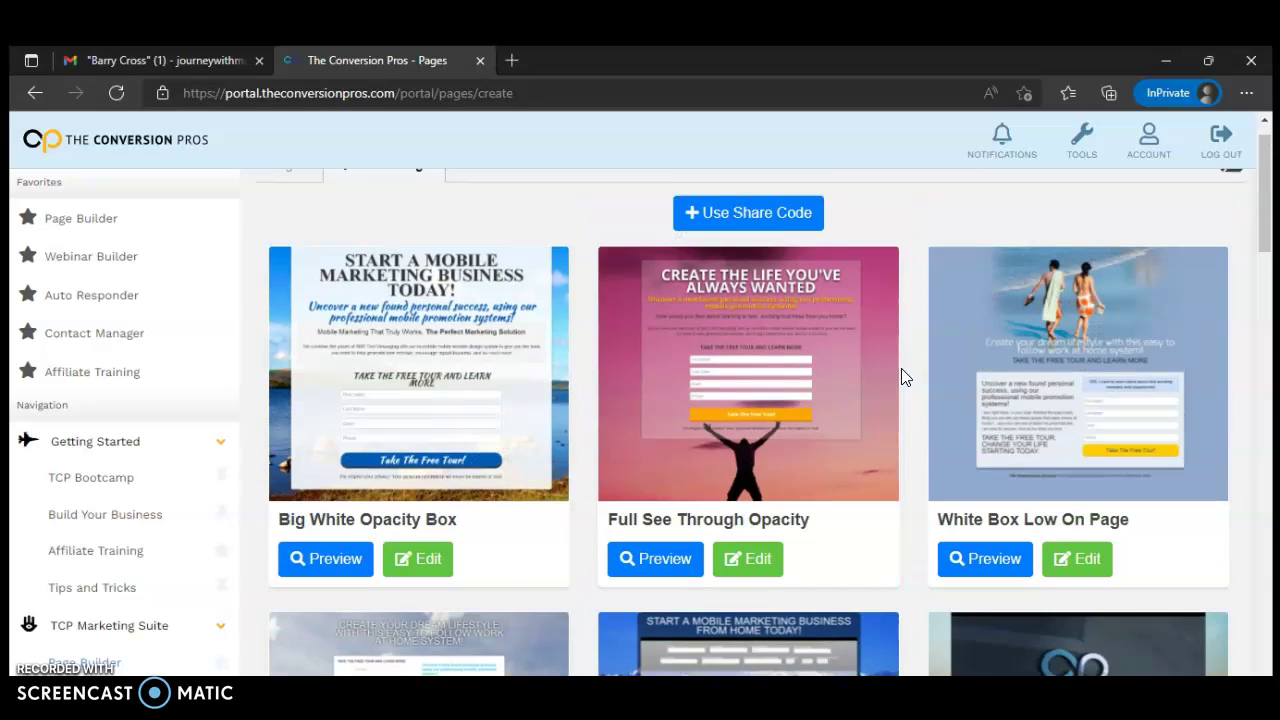
left_click(860, 444)
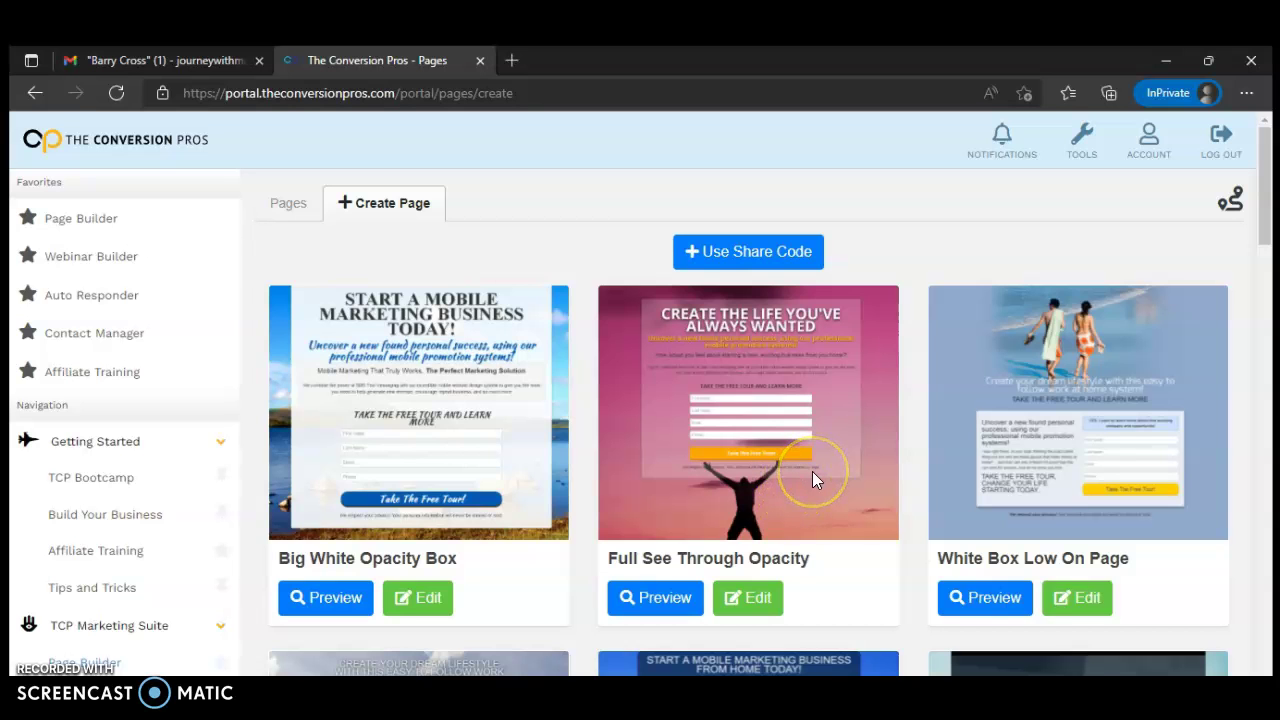
scroll(812, 472, "down", 1)
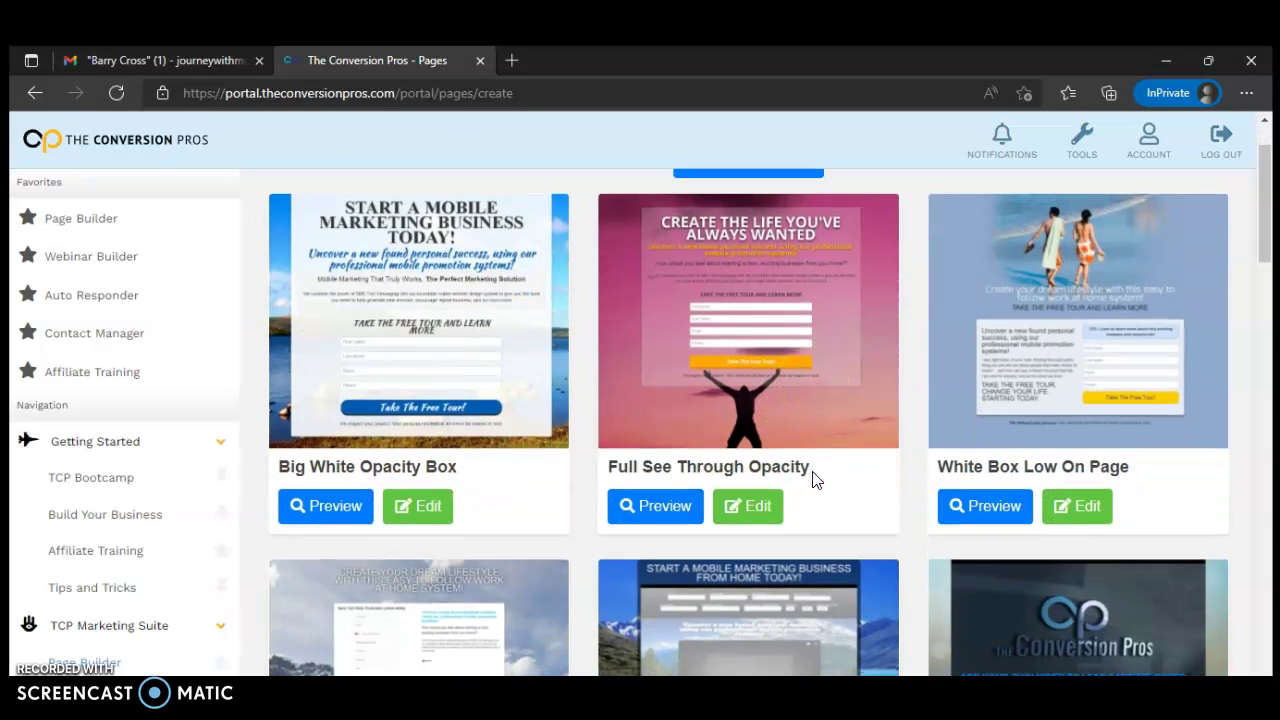
scroll(813, 476, "down", 3)
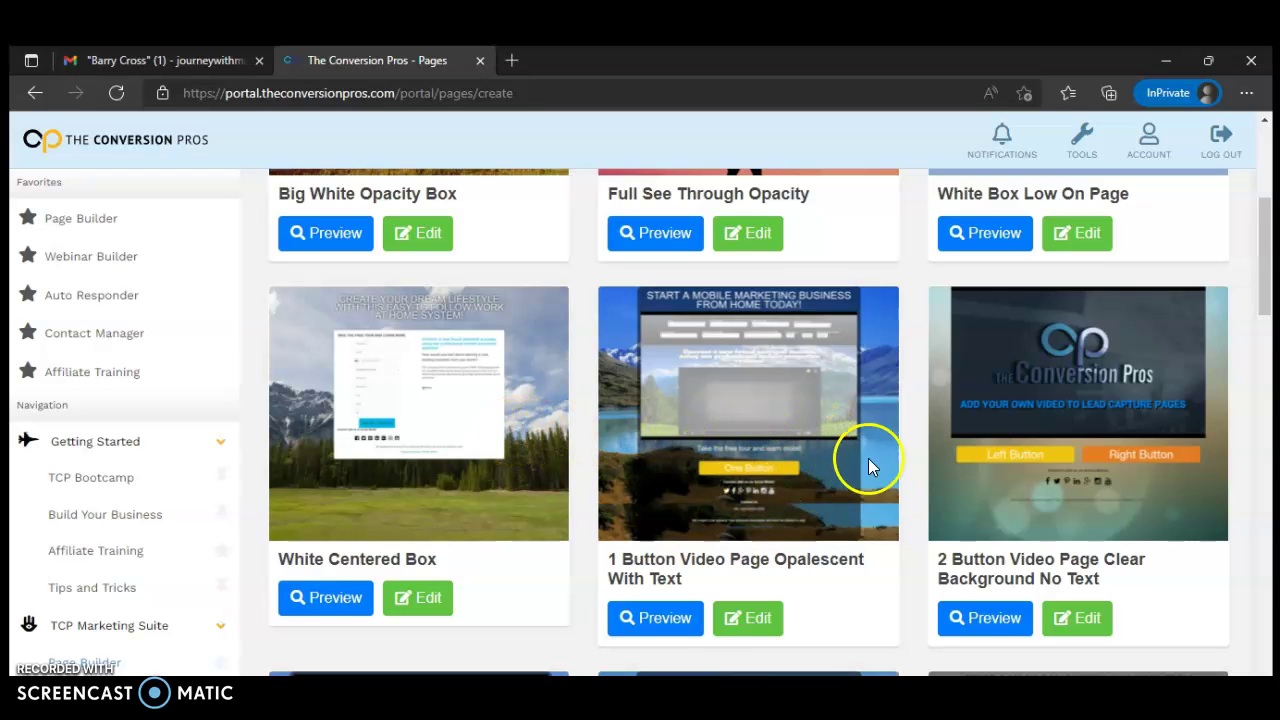
scroll(920, 485, "down", 3)
scroll(952, 474, "down", 3)
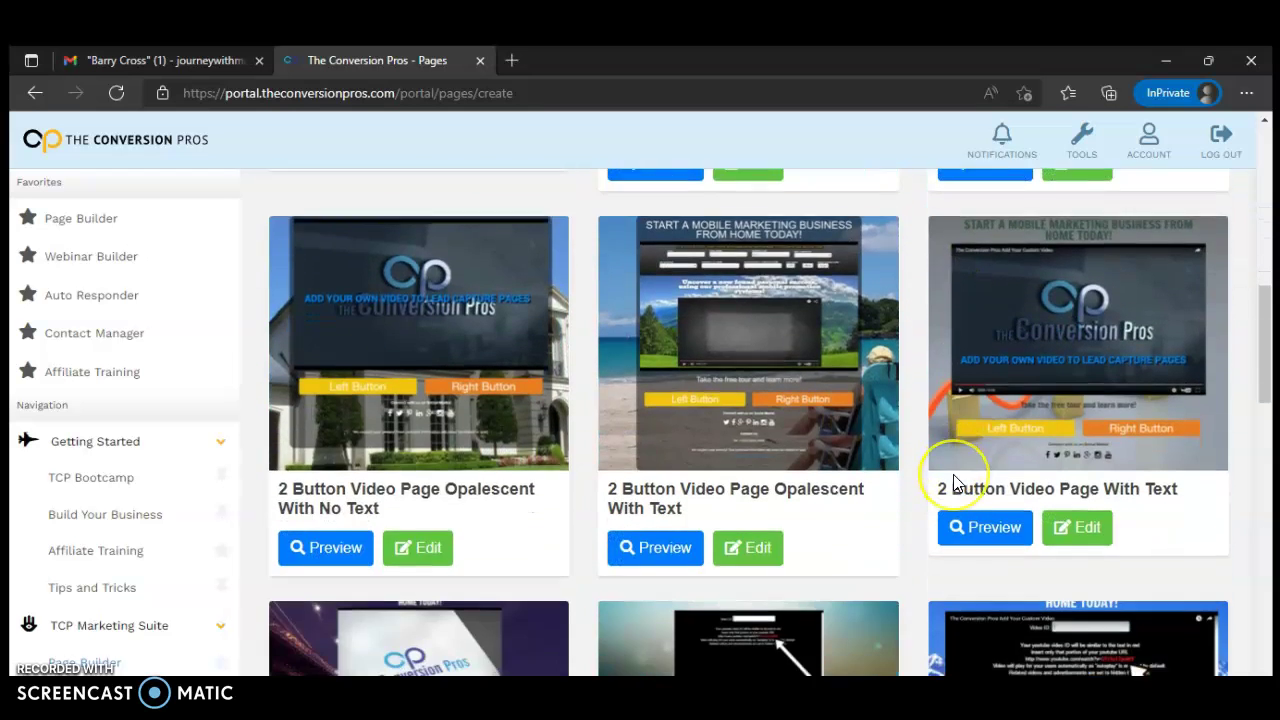
scroll(953, 474, "up", 4)
scroll(953, 474, "up", 5)
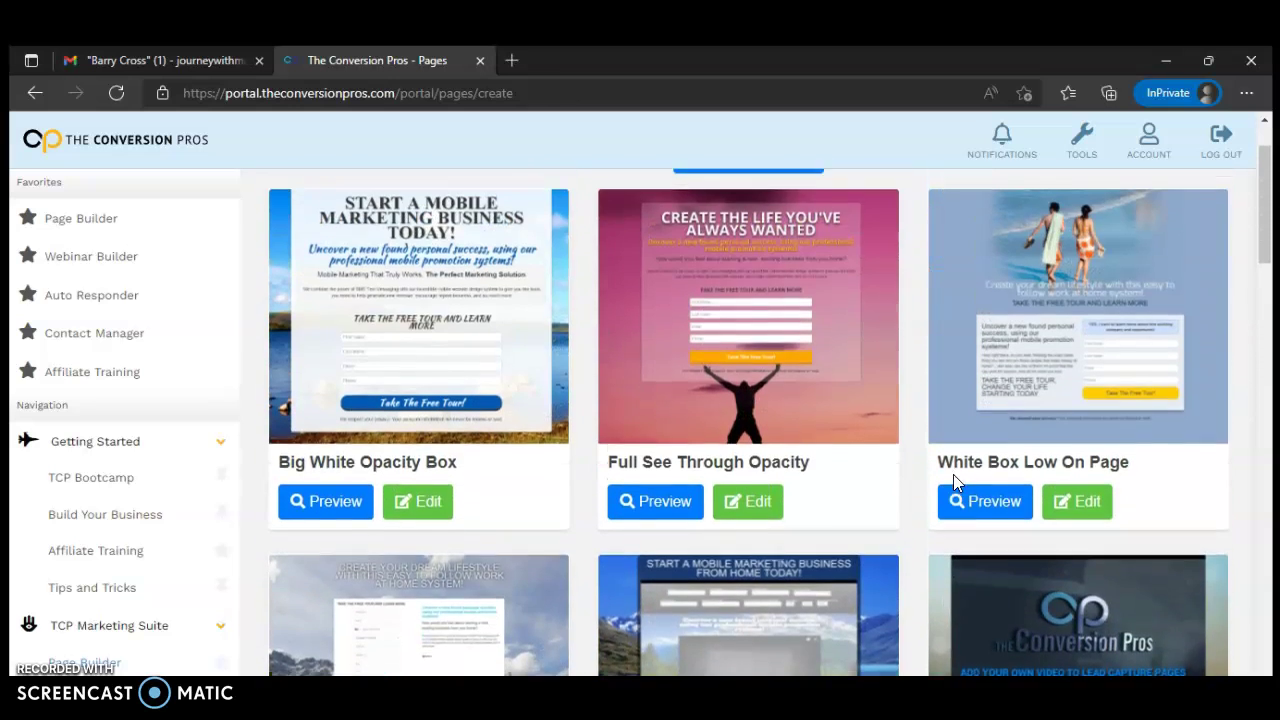
left_click(929, 480)
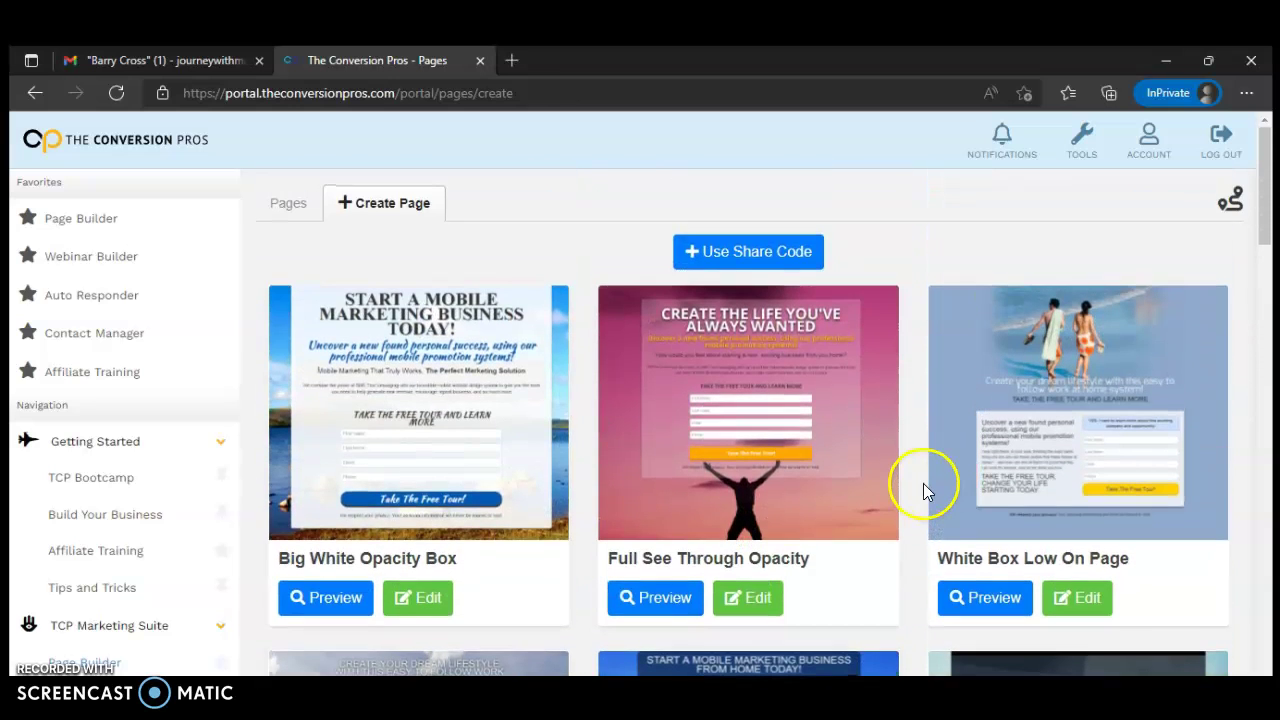
- Open the Full See Through Opacity template for editing
left_click(757, 599)
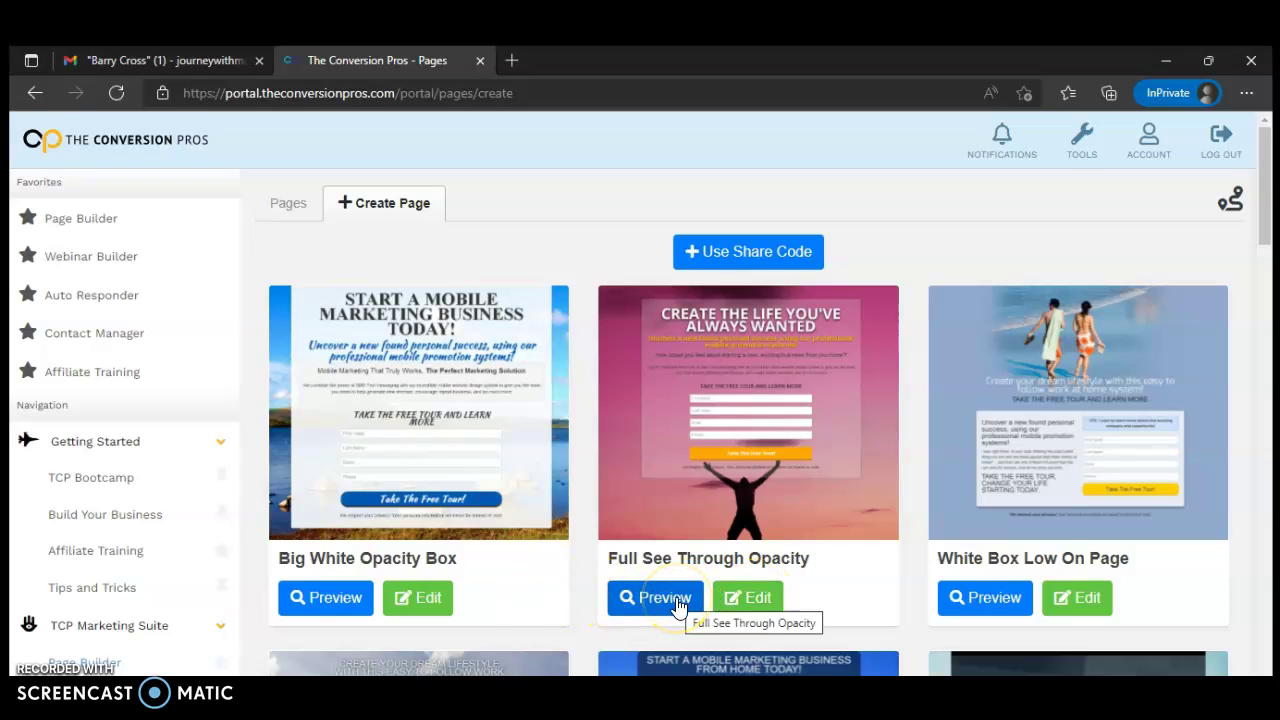
left_click(752, 600)
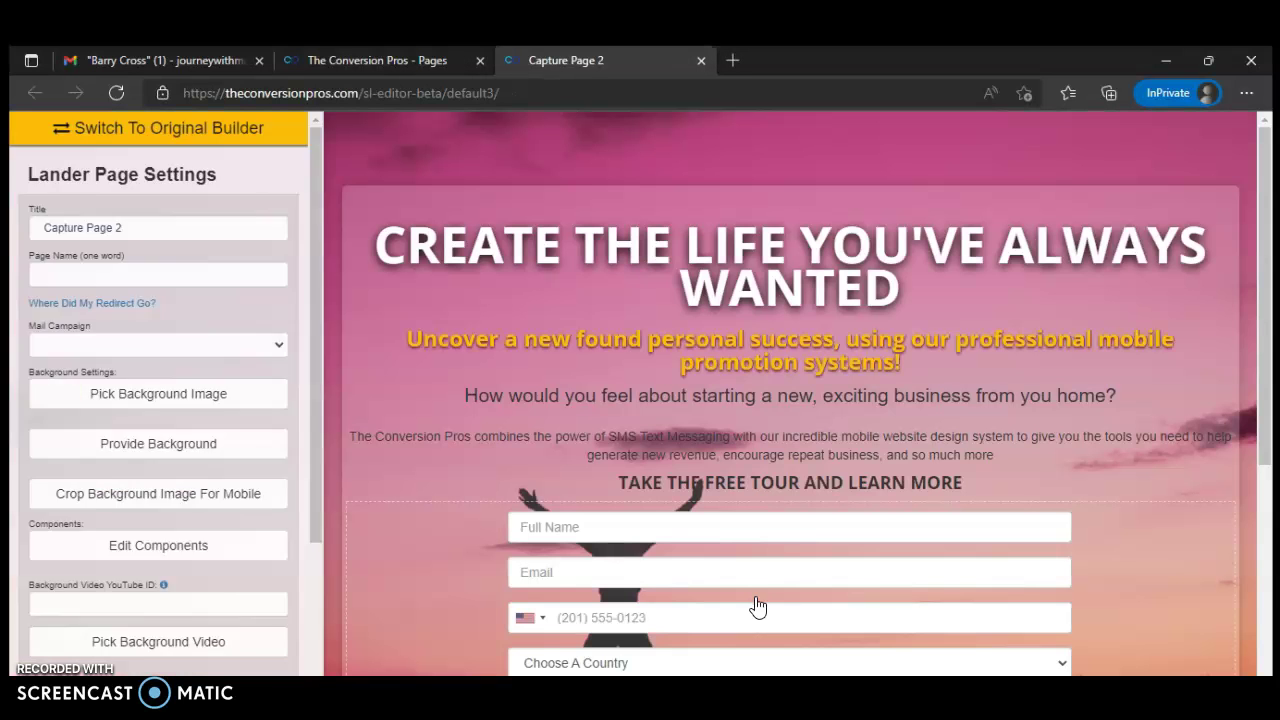
mouse_move(966, 531)
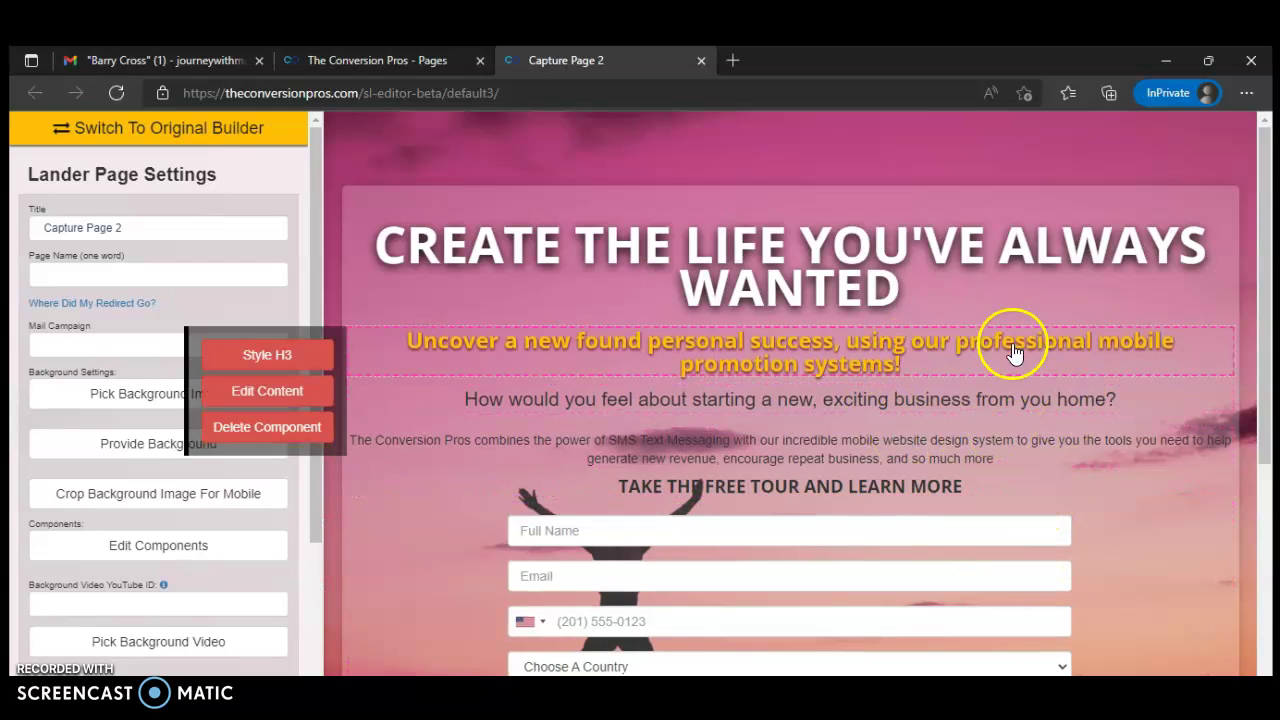
mouse_move(964, 420)
mouse_move(420, 295)
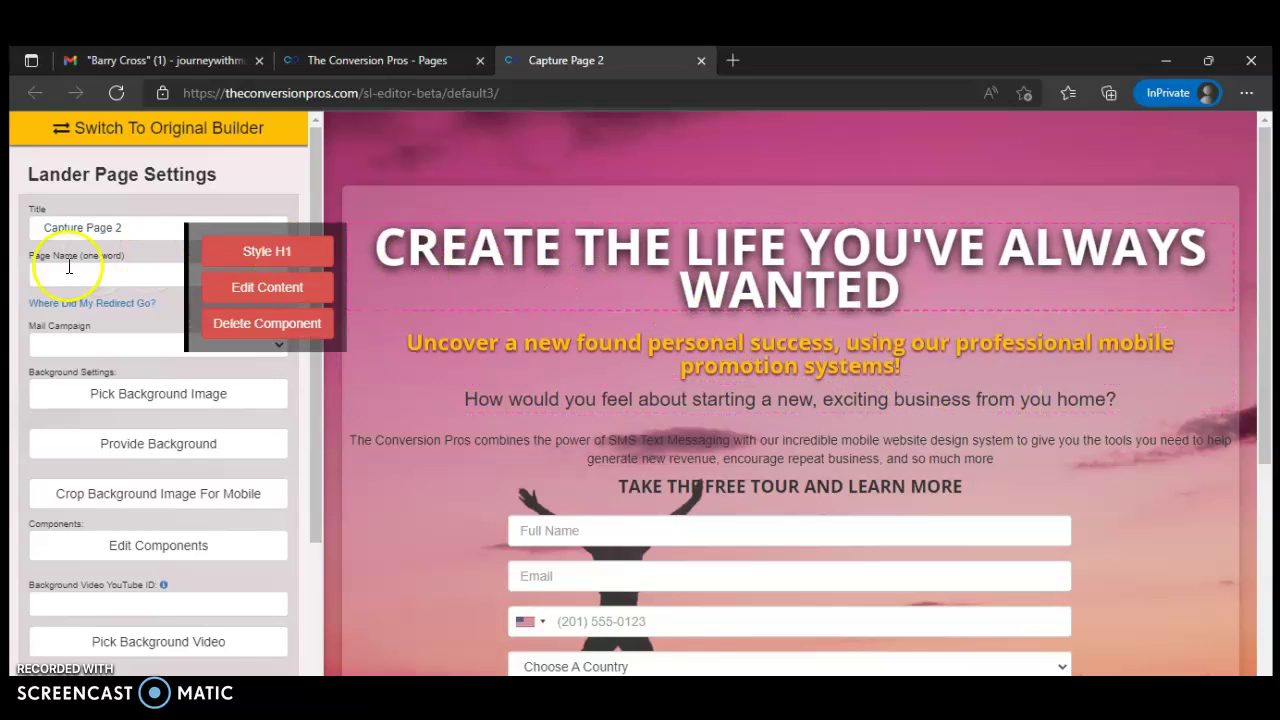
- Replace the lander page's title with "test one"
left_click(140, 227)
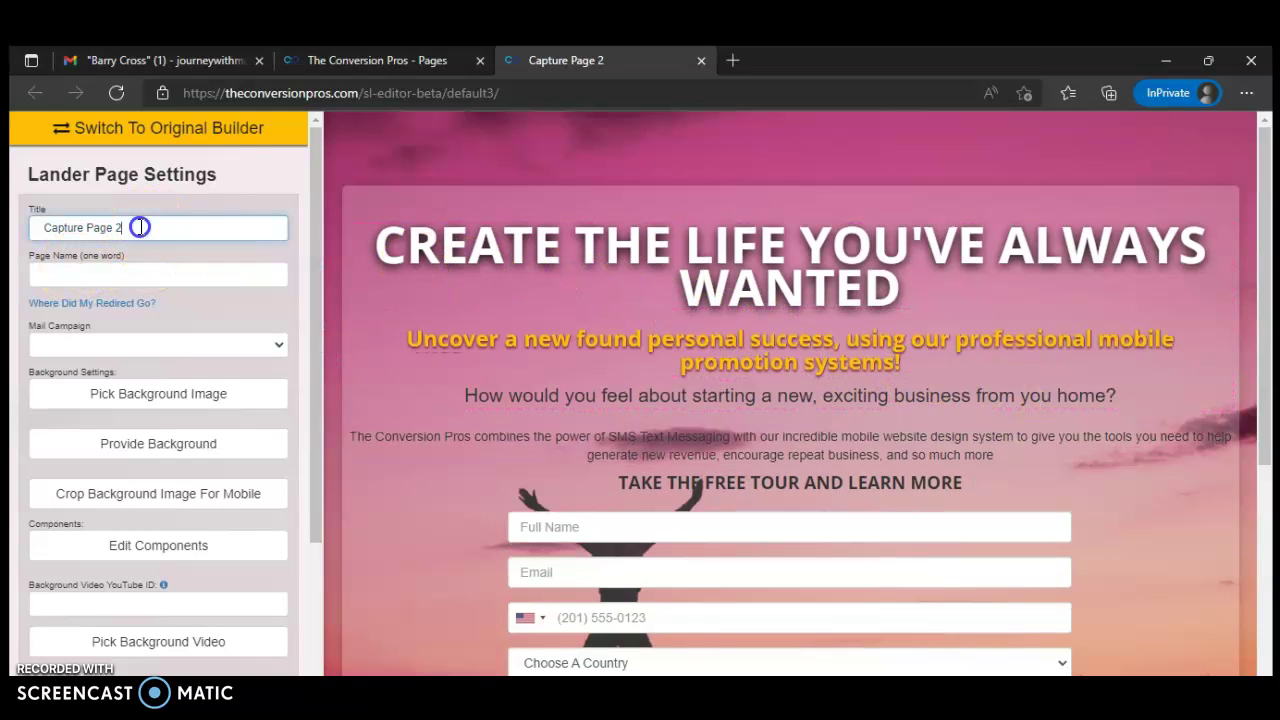
left_click_drag(140, 227, 12, 234)
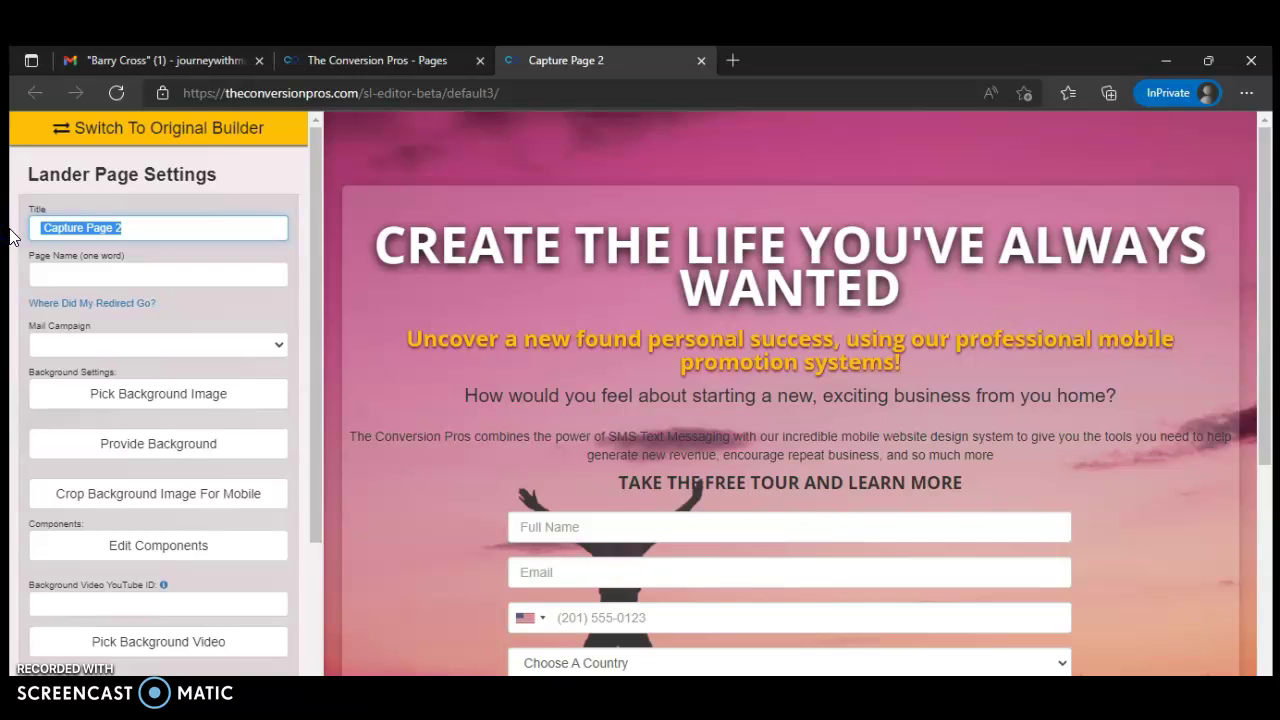
left_click(12, 235)
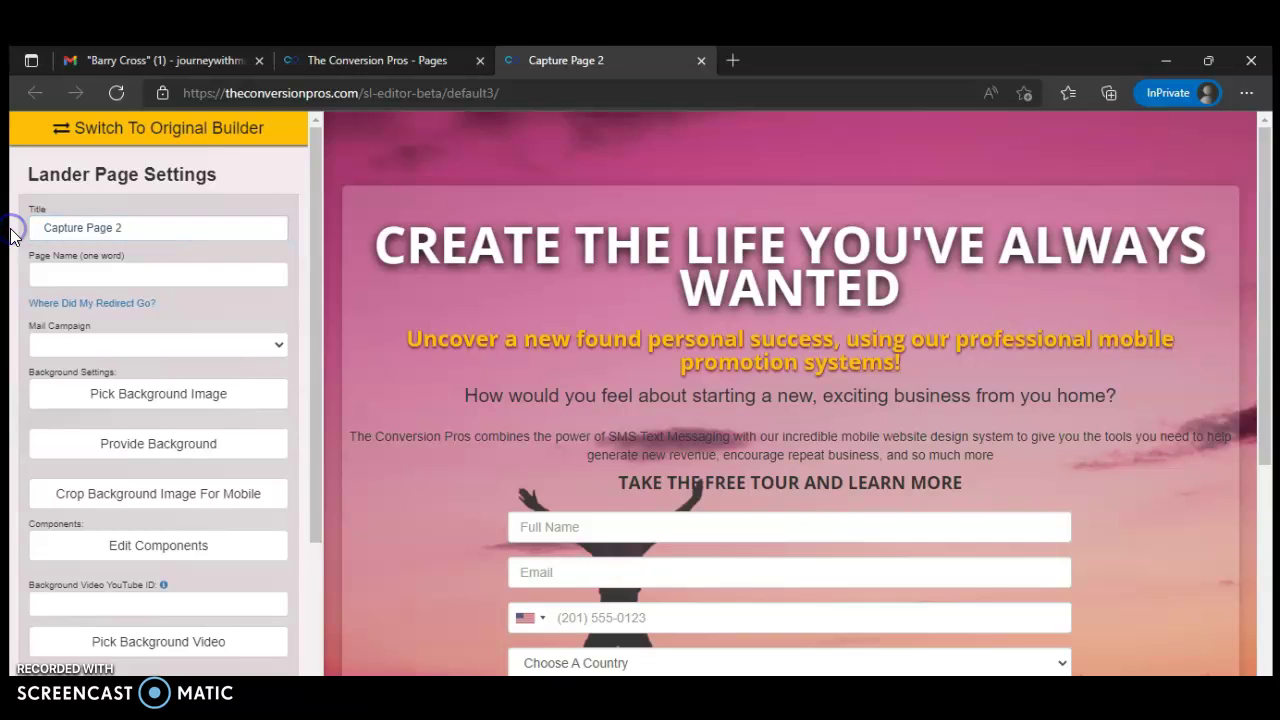
left_click(115, 228)
left_click_drag(115, 228, 14, 231)
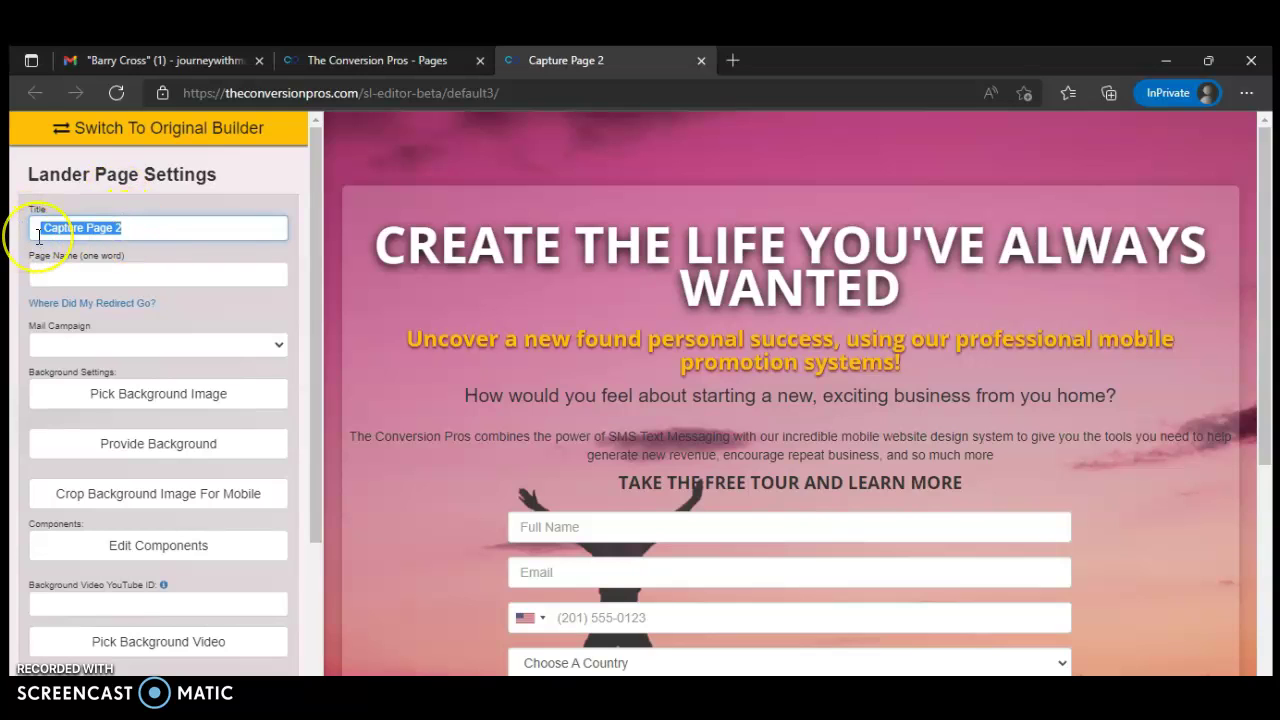
type("Te")
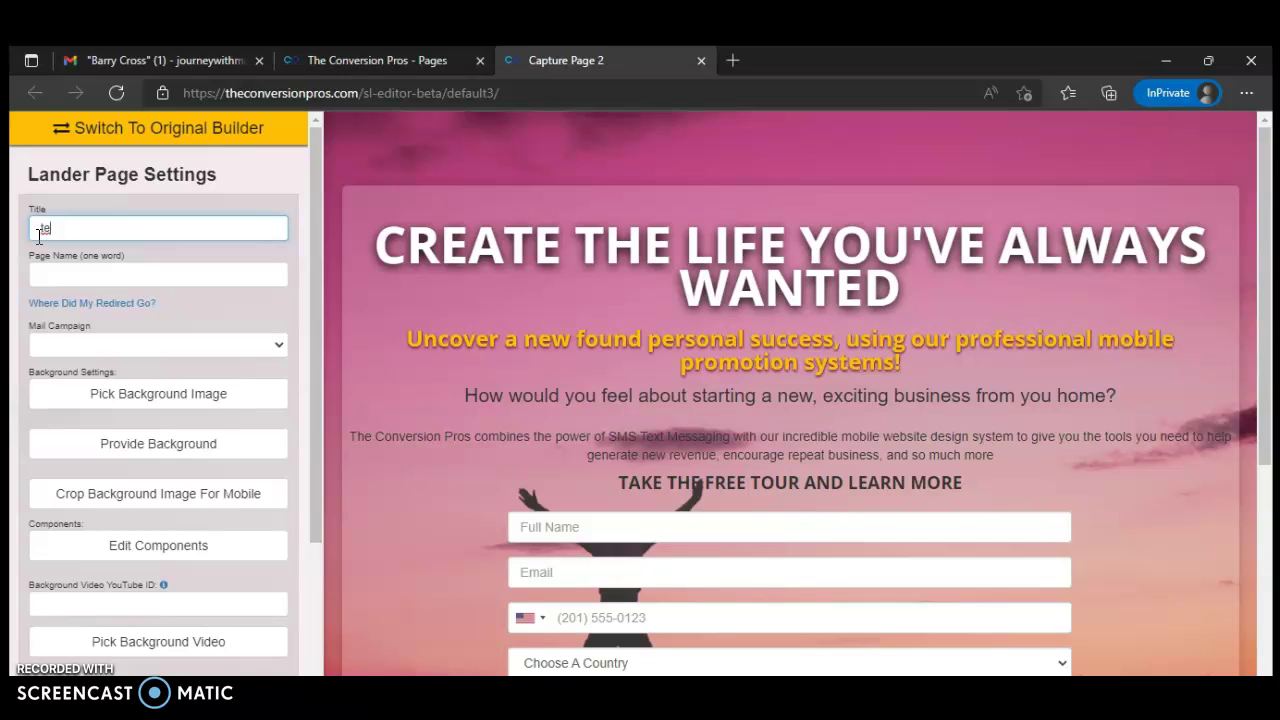
type("Test one")
- Set the one-word page name to "onetest"
left_click(75, 269)
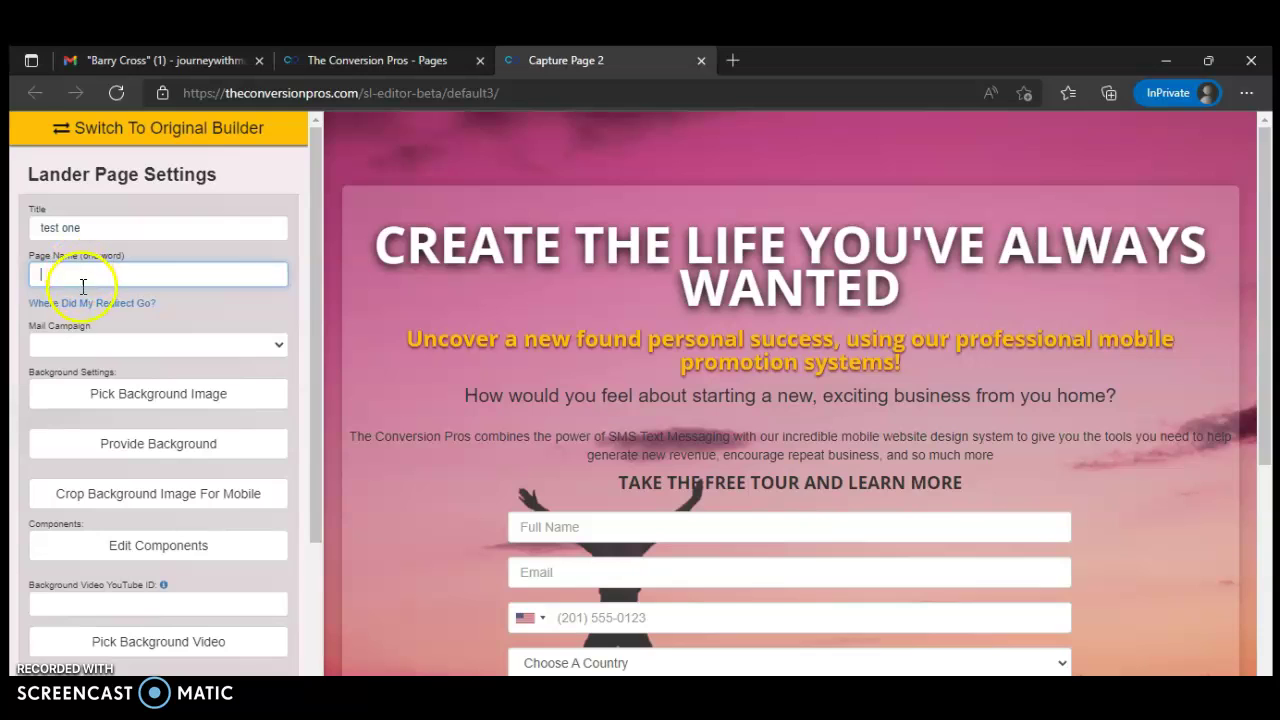
left_click(33, 280)
left_click(75, 279)
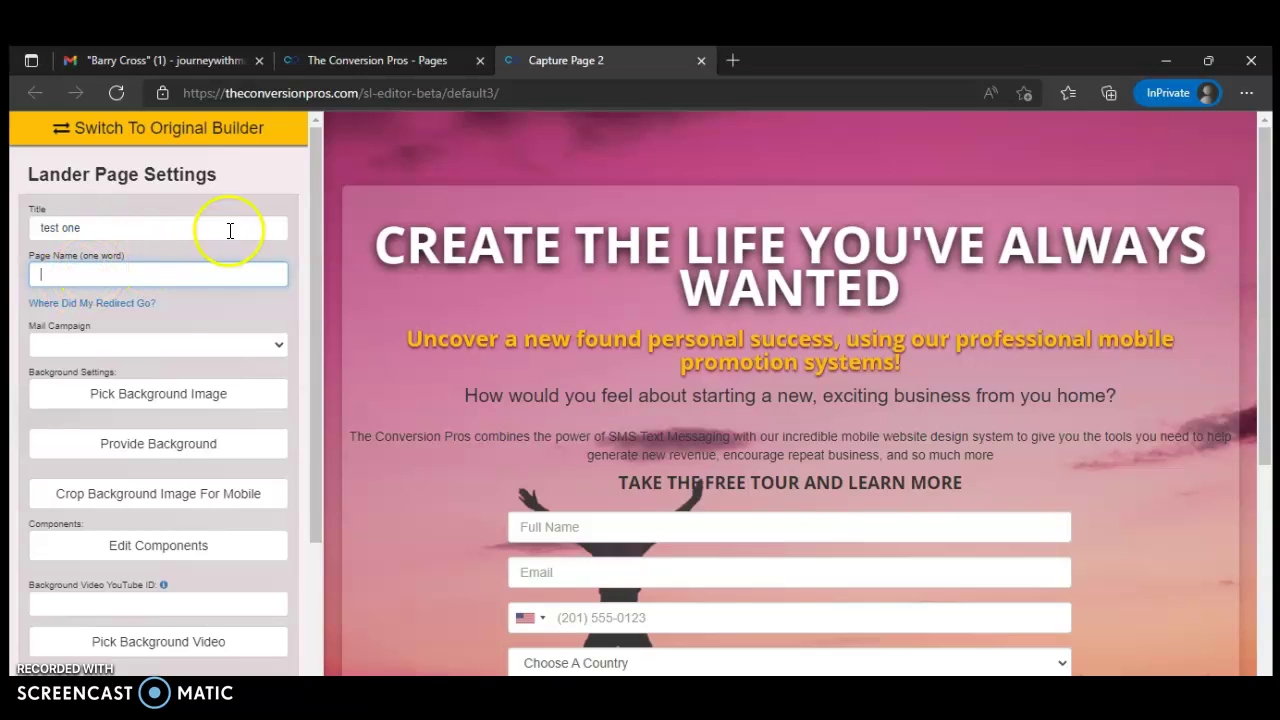
left_click(96, 282)
left_click(232, 216)
left_click(62, 280)
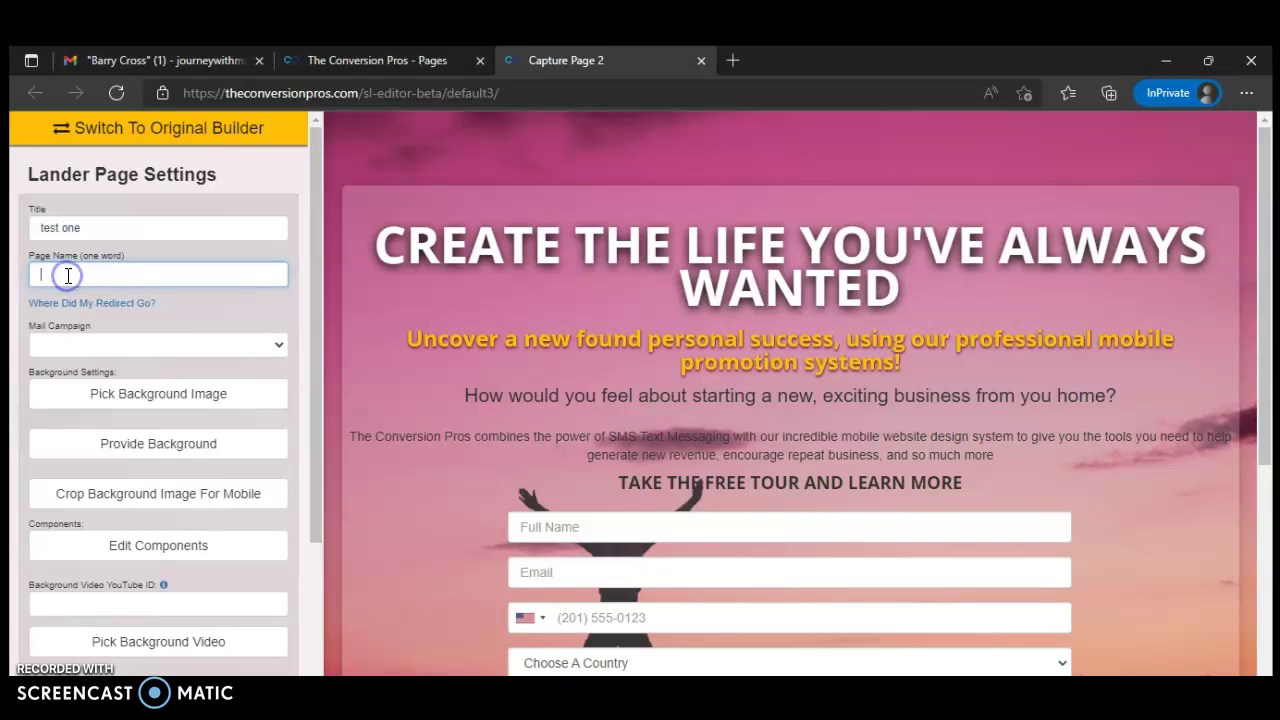
left_click(57, 281)
type("one")
left_click(57, 281)
left_click(75, 275)
type("test")
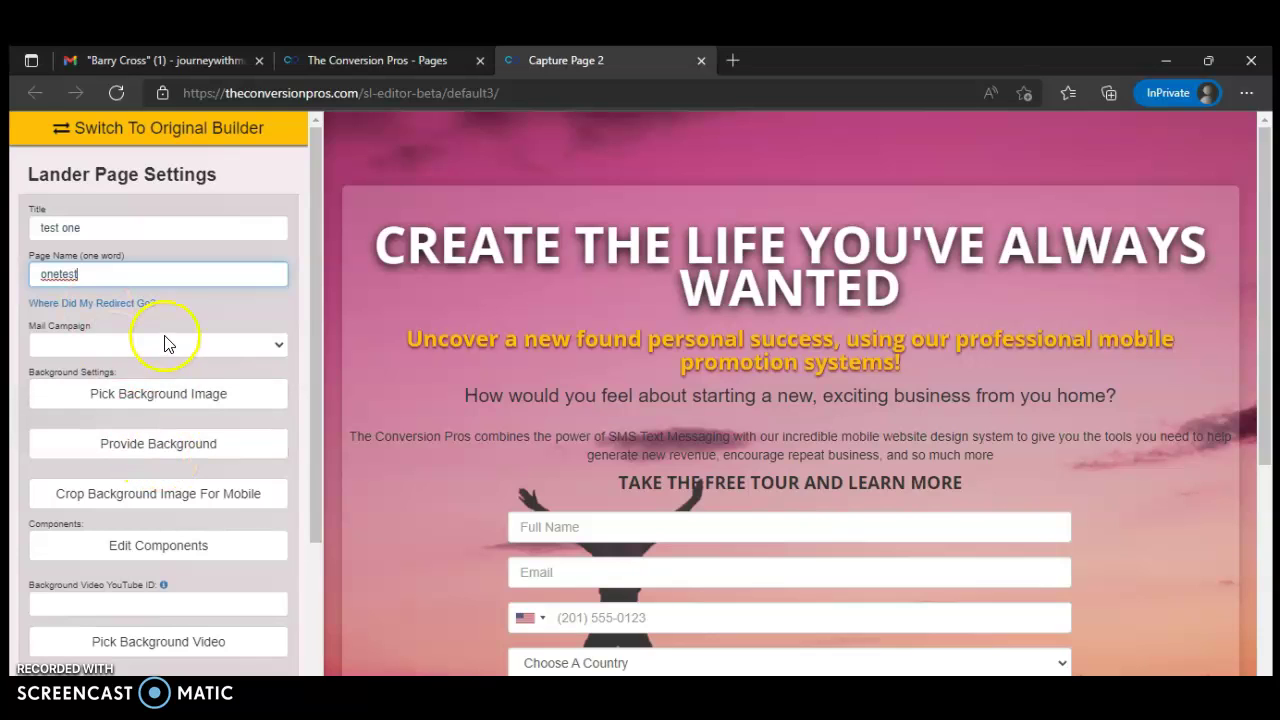
- Save the lander page with its new title and page name
scroll(168, 352, "down", 2)
scroll(170, 345, "up", 1)
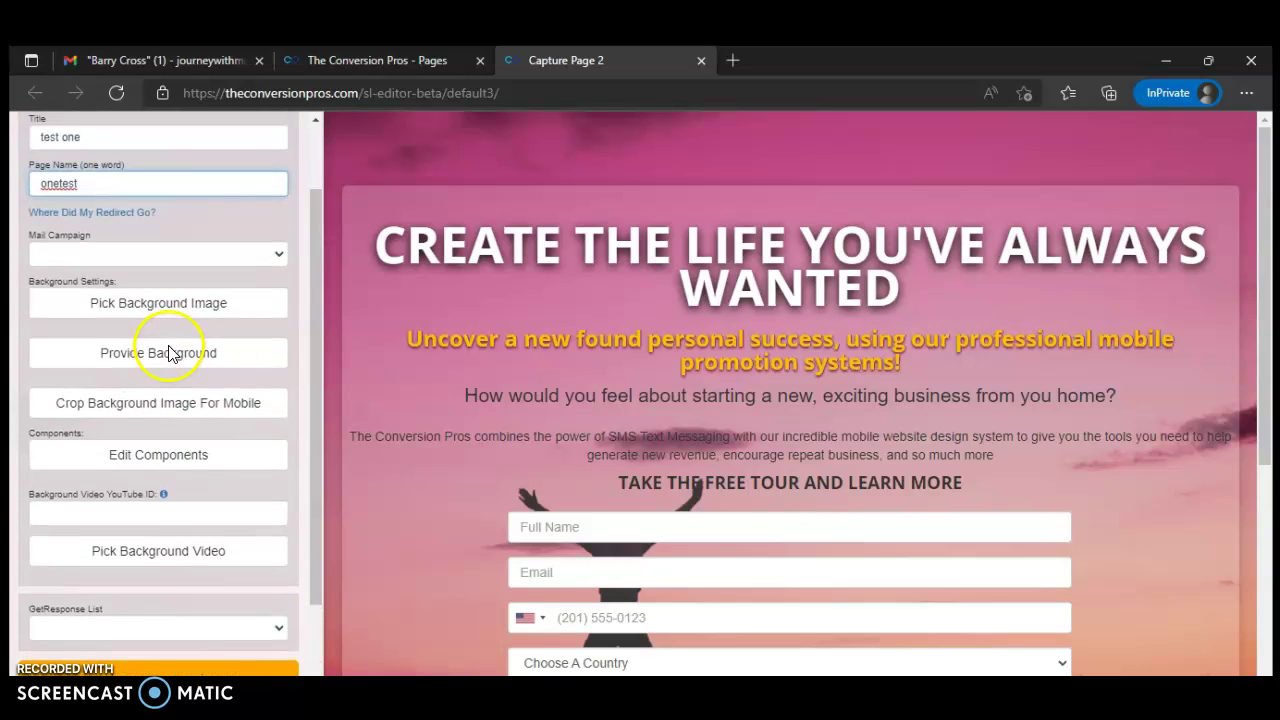
scroll(168, 352, "down", 2)
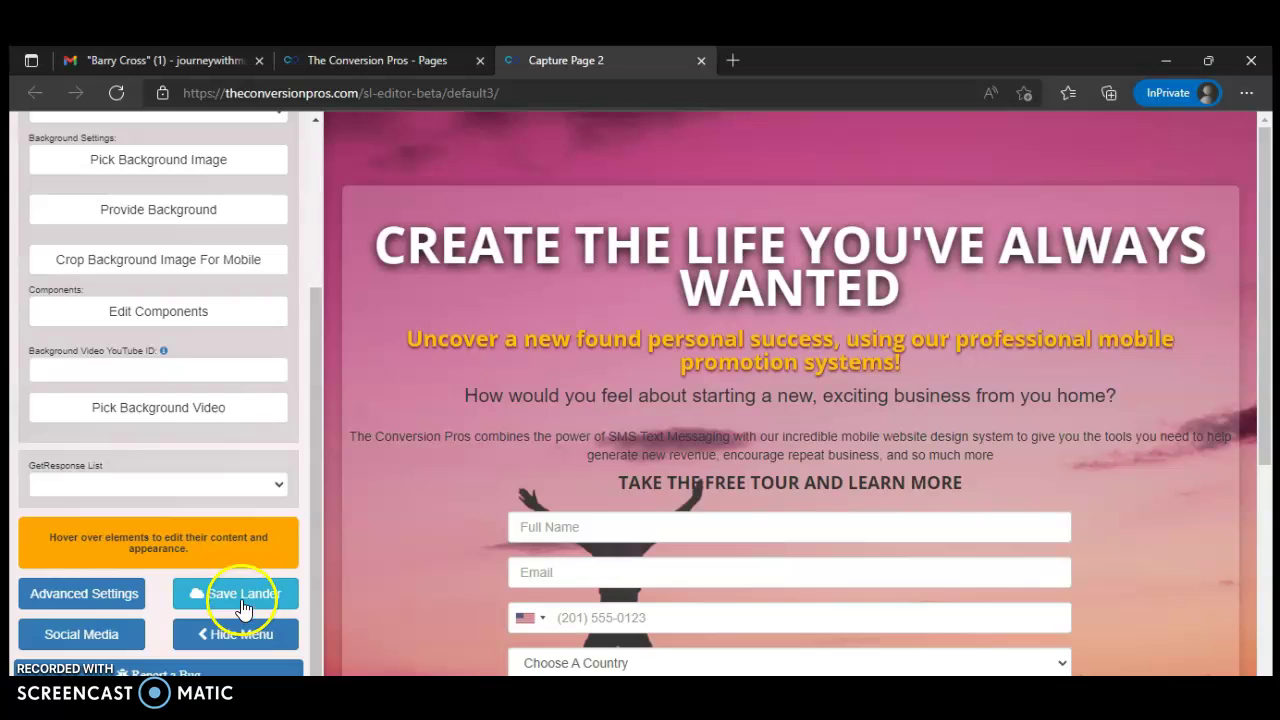
left_click(255, 599)
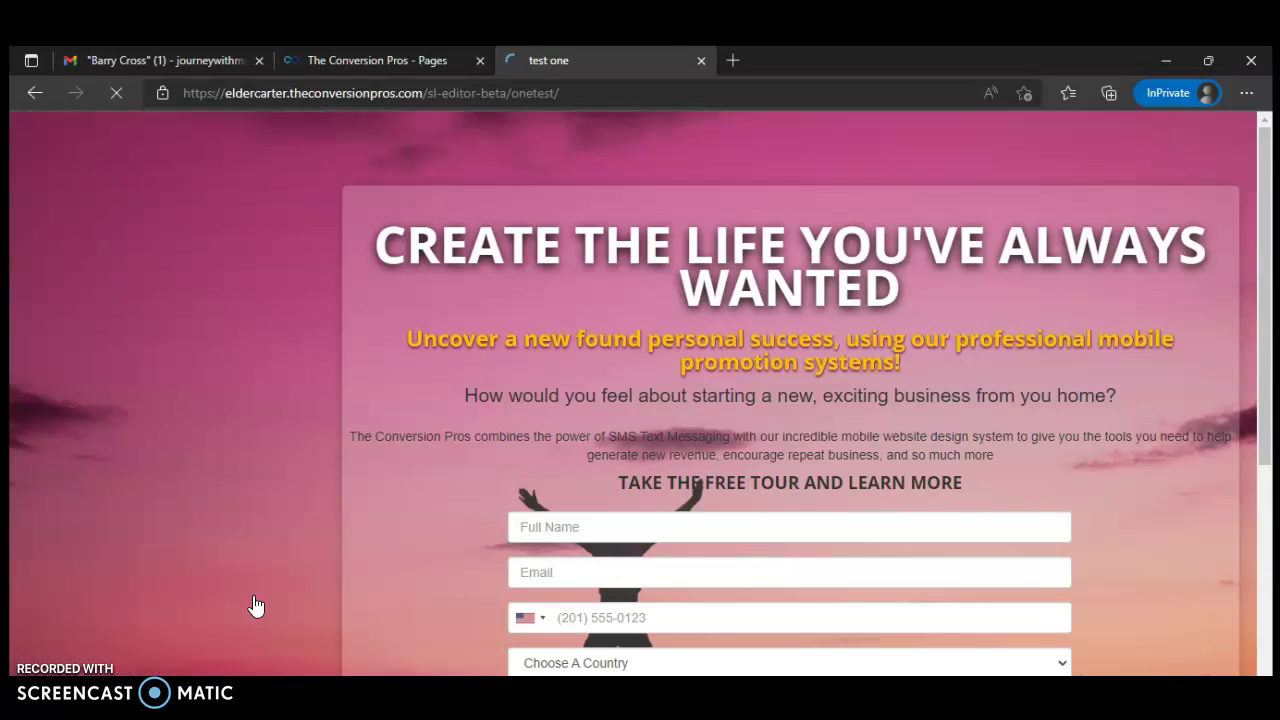
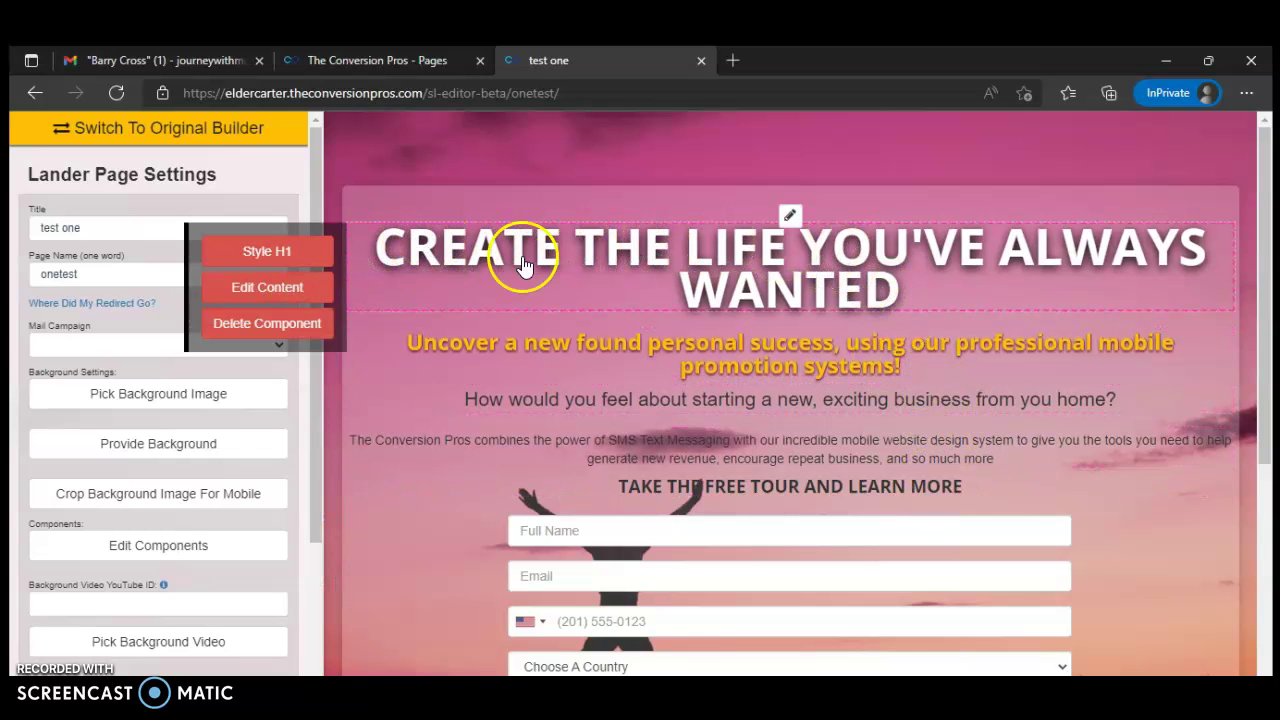
- Replace the main headline's text with "CREATING CAPTURE PAGES - EASY TO DO, EVEN FOR A CHILD" and finish editing it
left_click(267, 290)
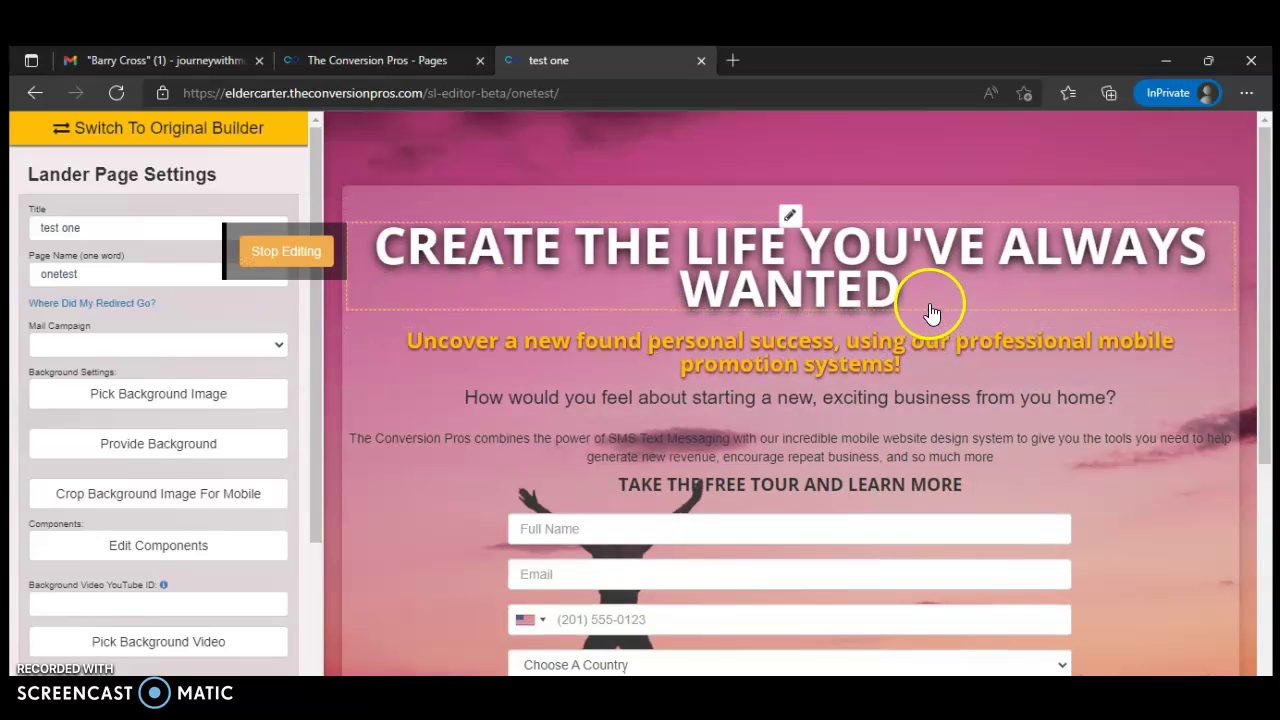
left_click(785, 281)
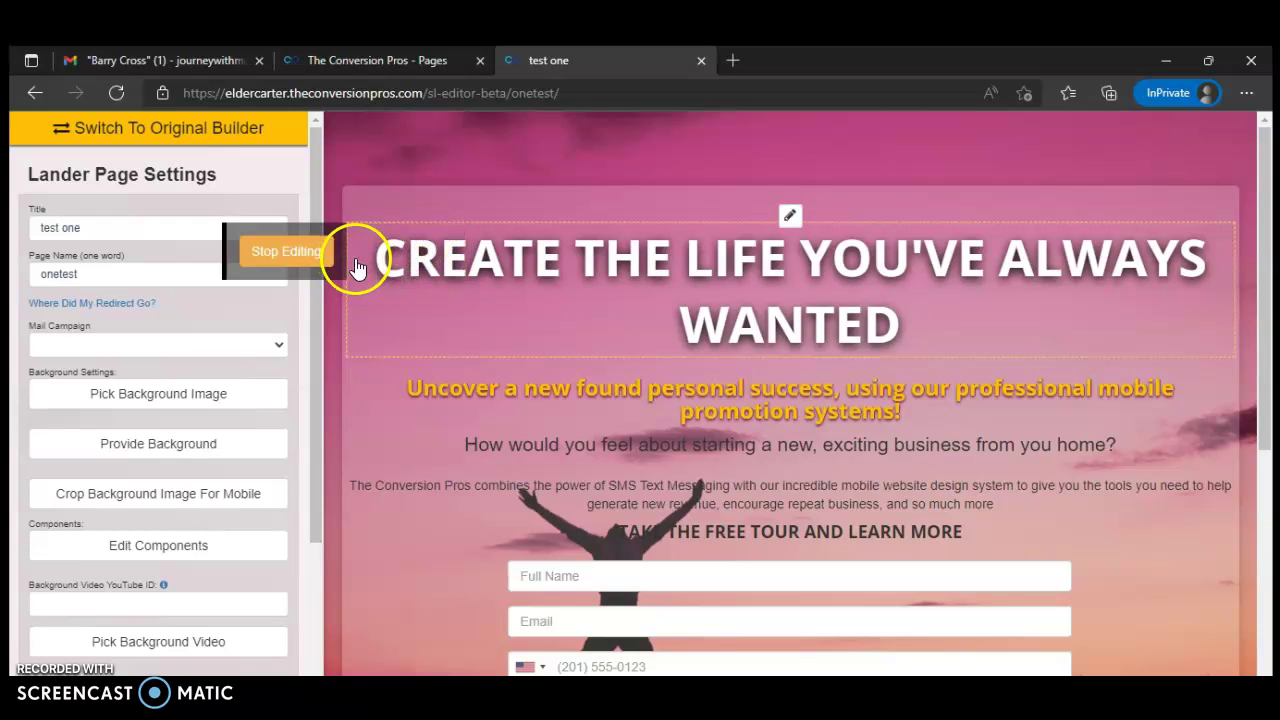
left_click_drag(371, 263, 901, 338)
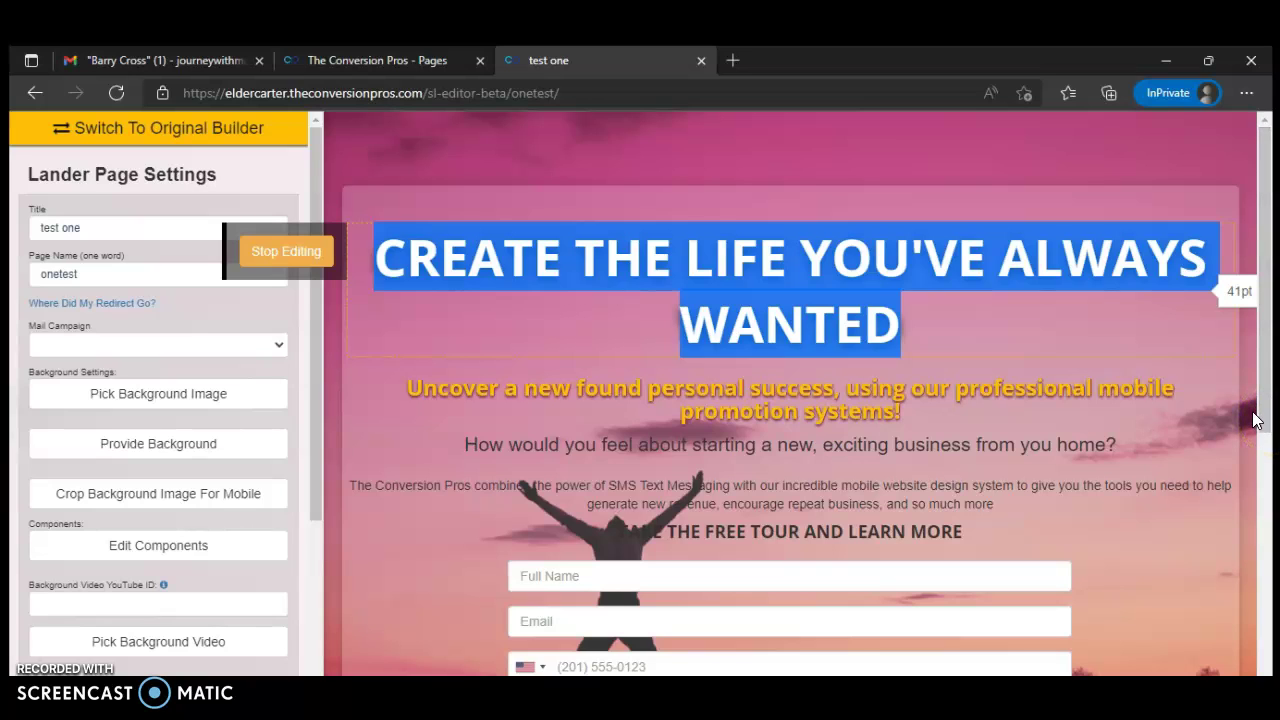
left_click(1272, 440)
type("CREATING CA")
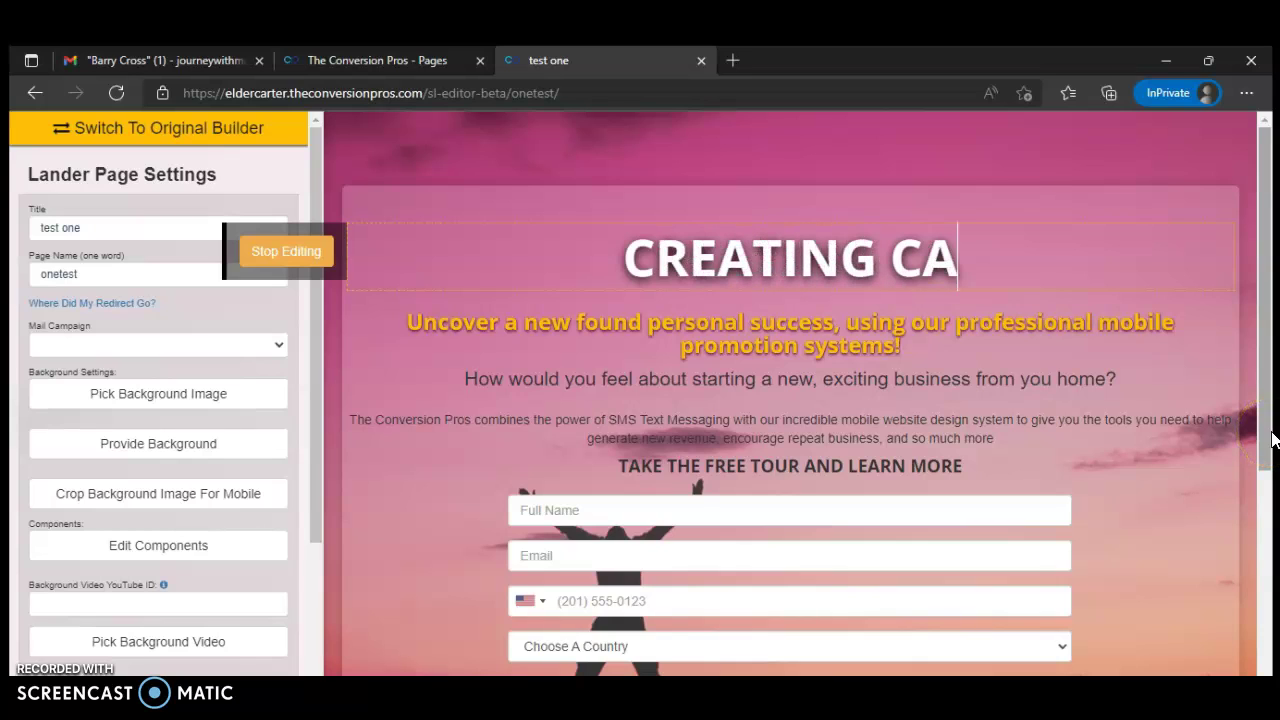
type("PTURE ")
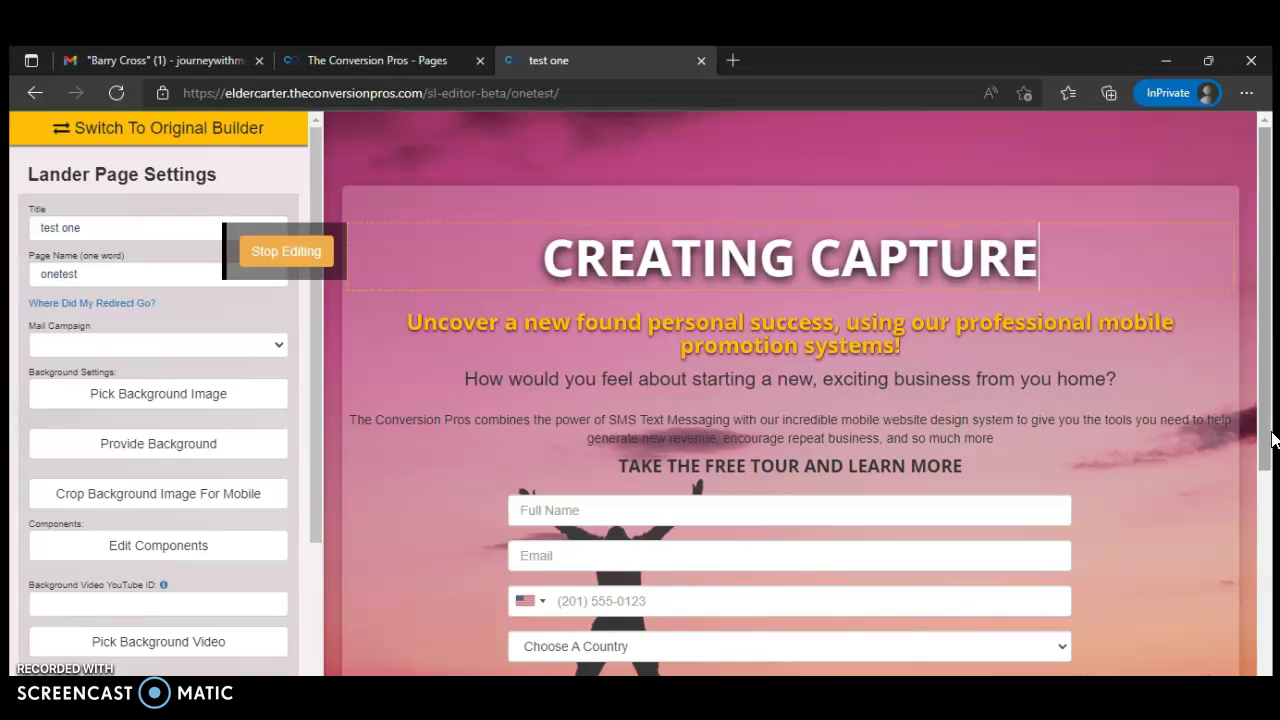
type("PAGES")
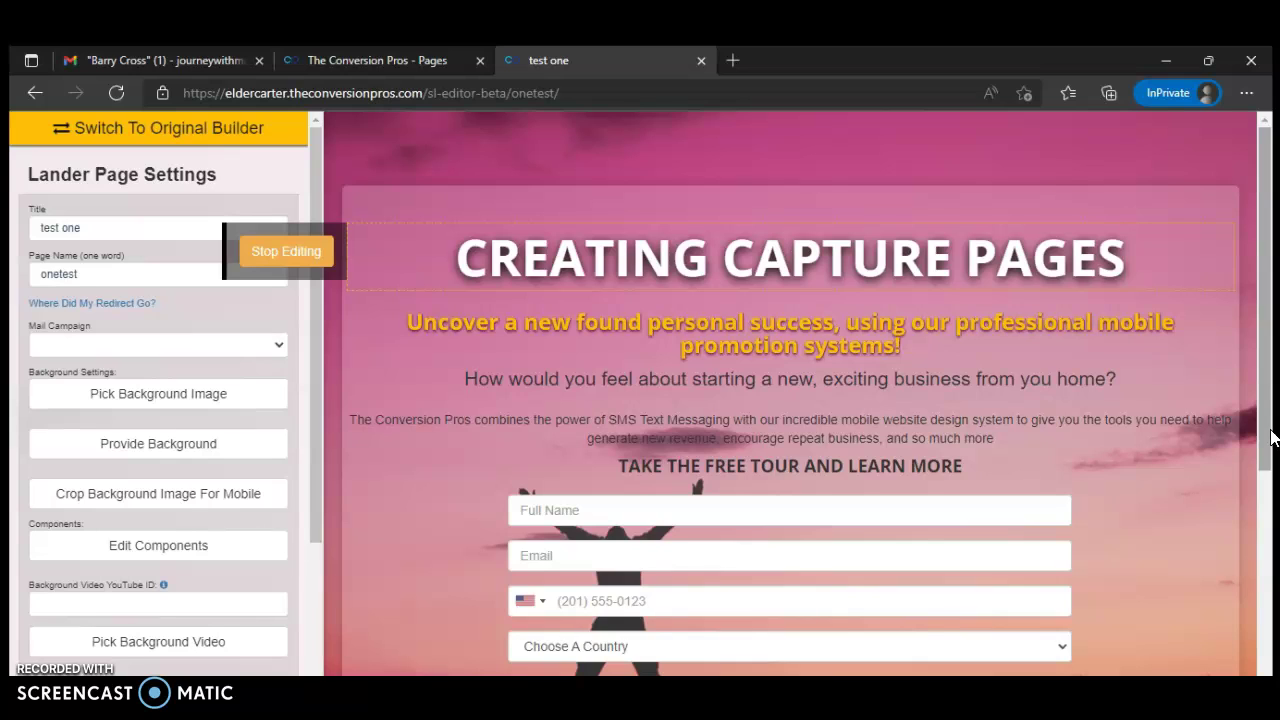
type(" - ")
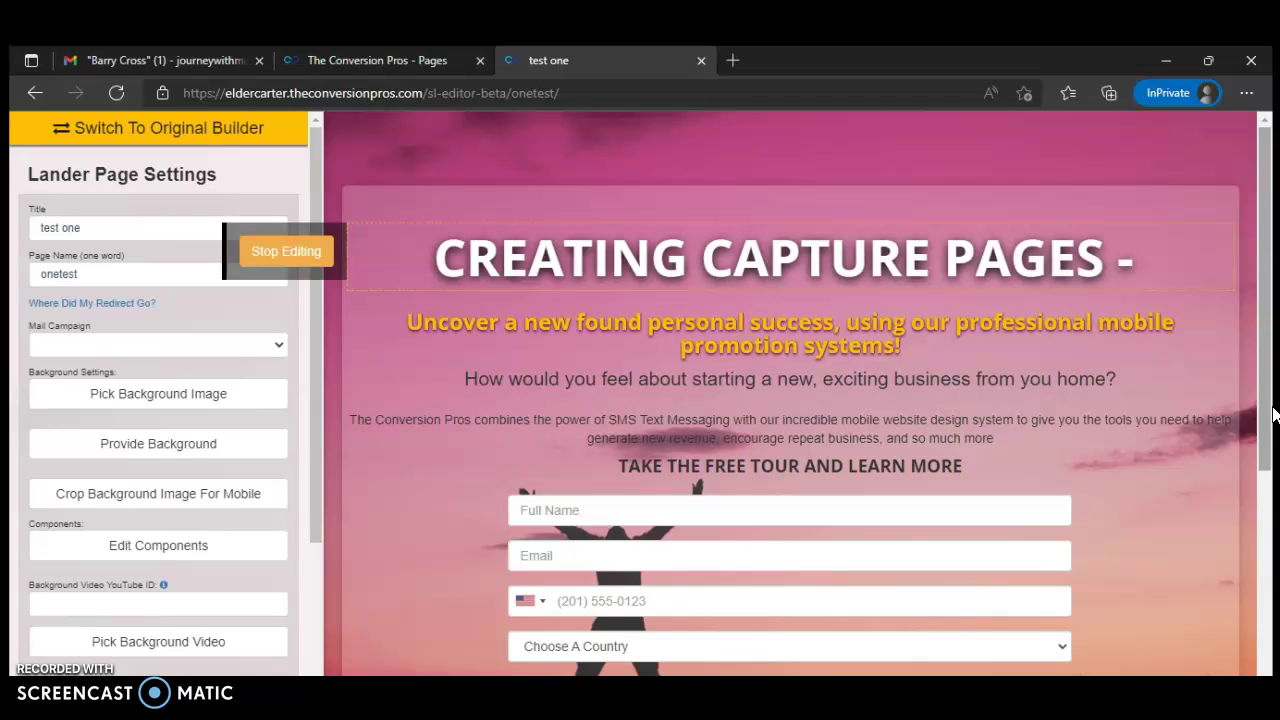
type("EAS")
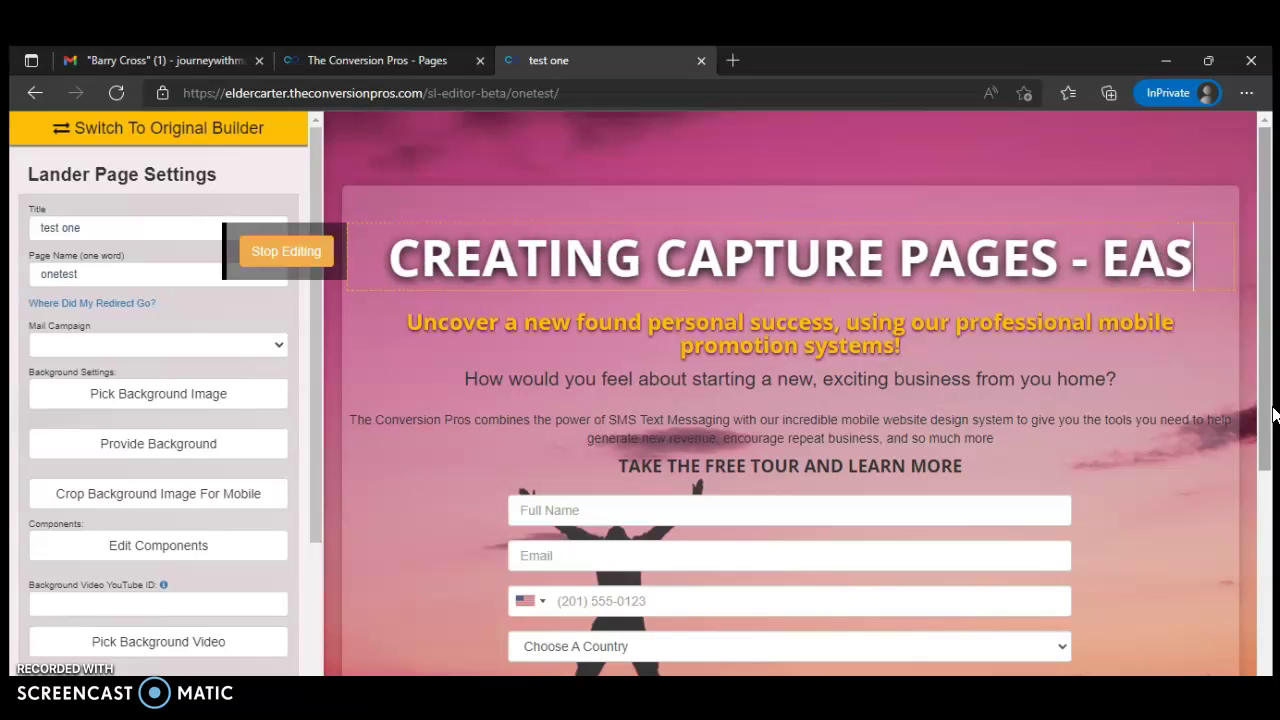
type("Y TO DA")
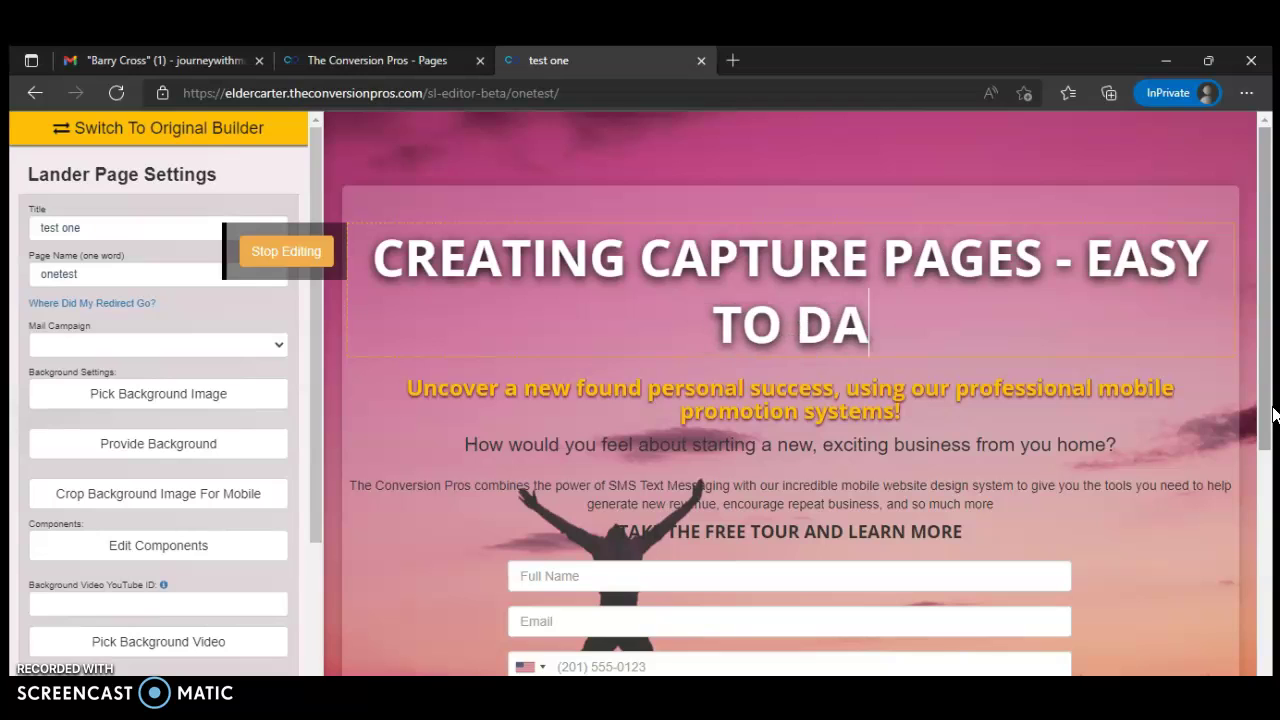
key("BackSpace")
type("O FOR")
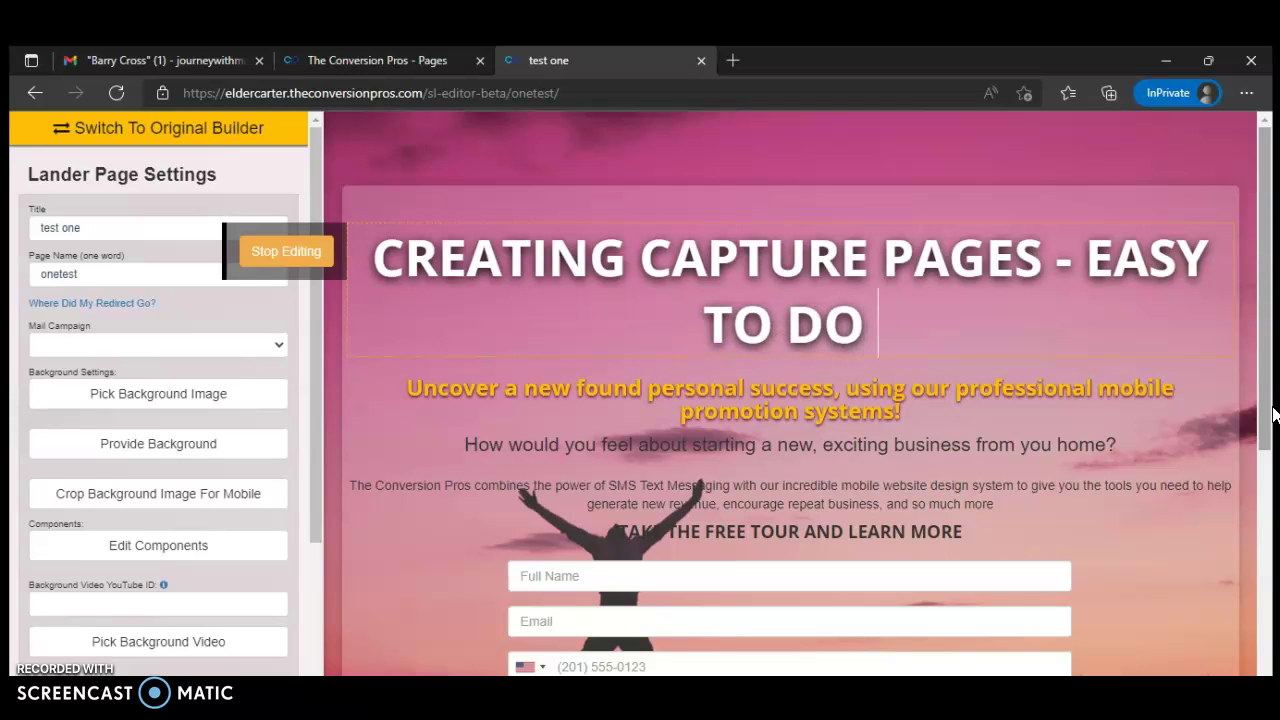
key("BackSpace")
key("BackSpace")
key("BackSpace")
key("BackSpace")
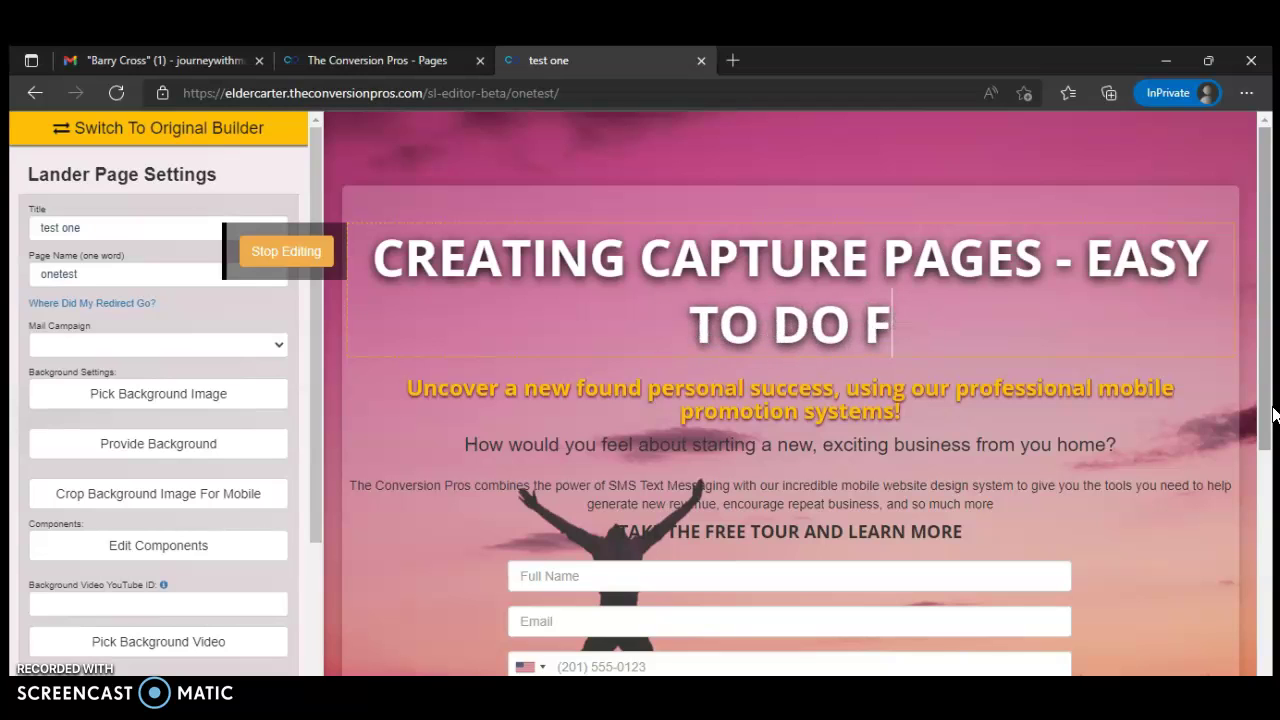
key("BackSpace")
type(", TE")
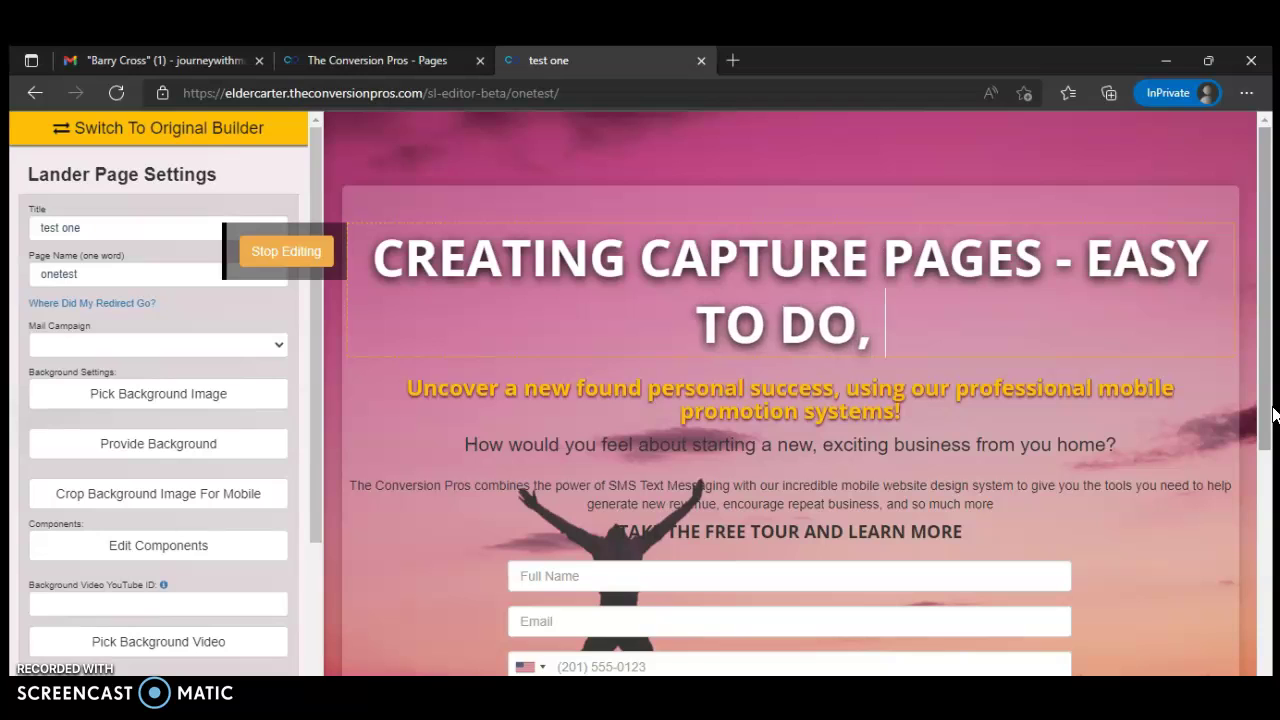
key("BackSpace")
key("BackSpace")
type("EVEN FOR A CHIOL")
key("BackSpace")
key("BackSpace")
type("L")
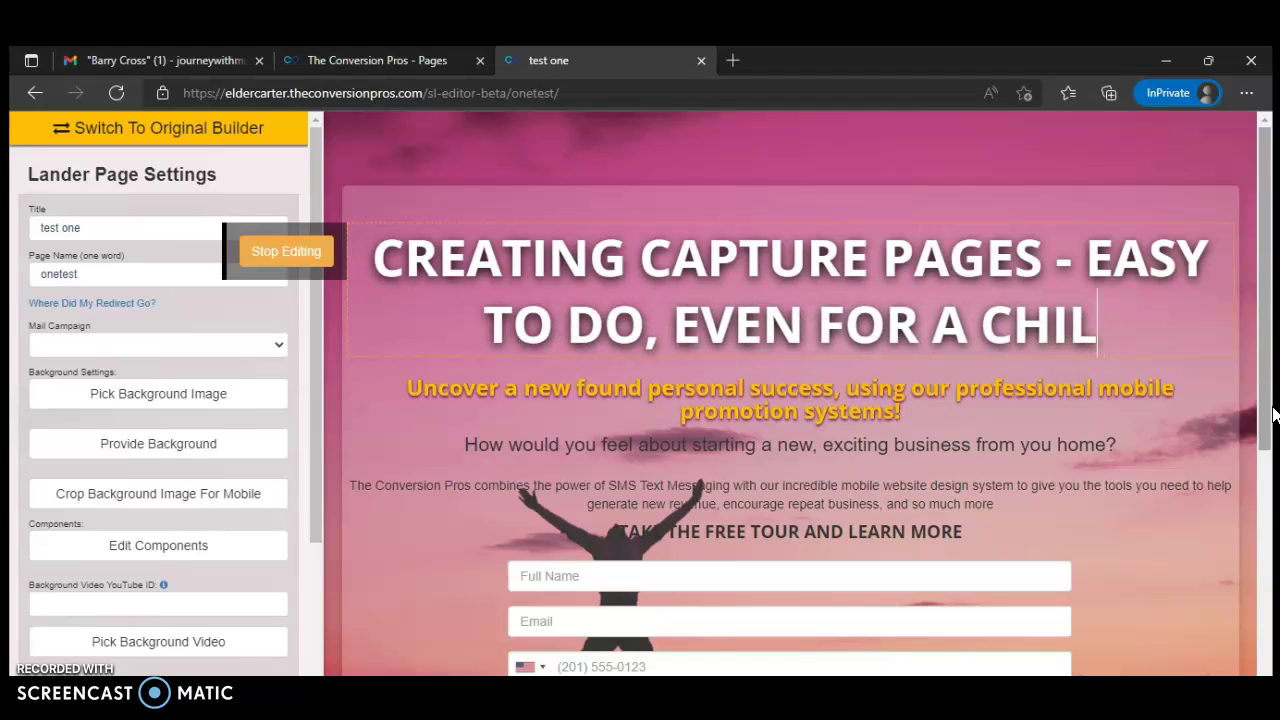
type("D")
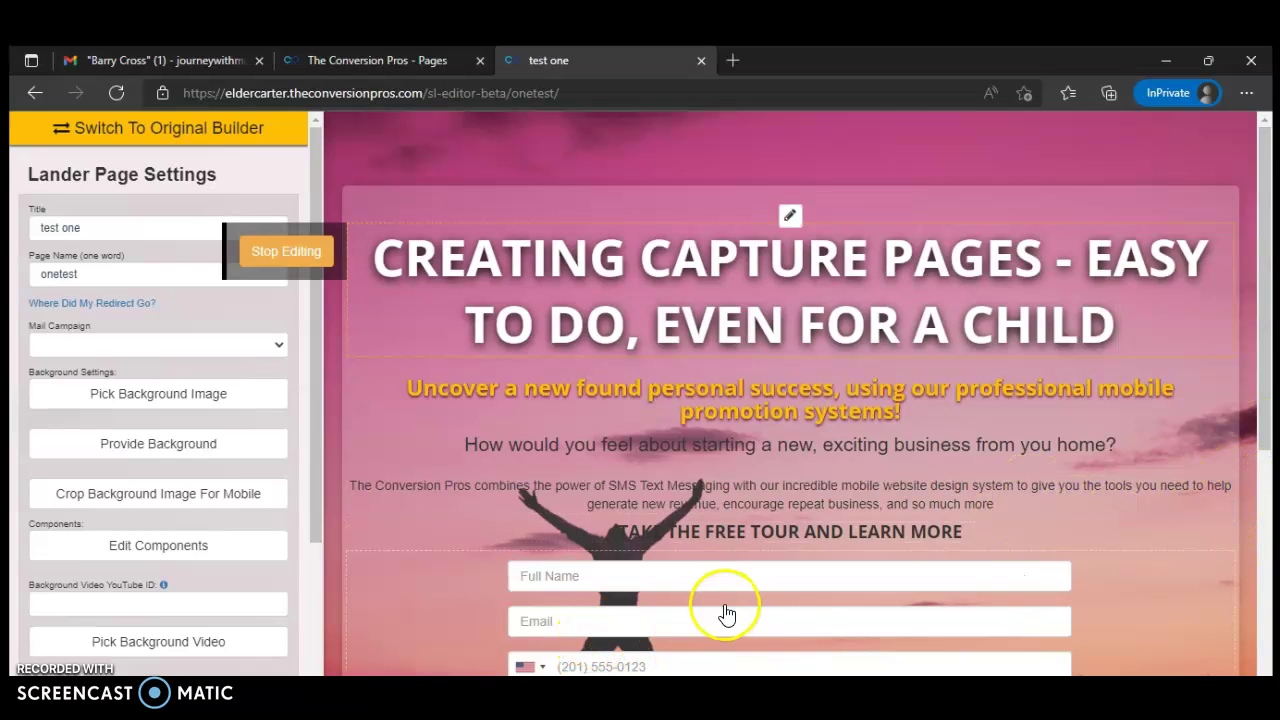
left_click(293, 258)
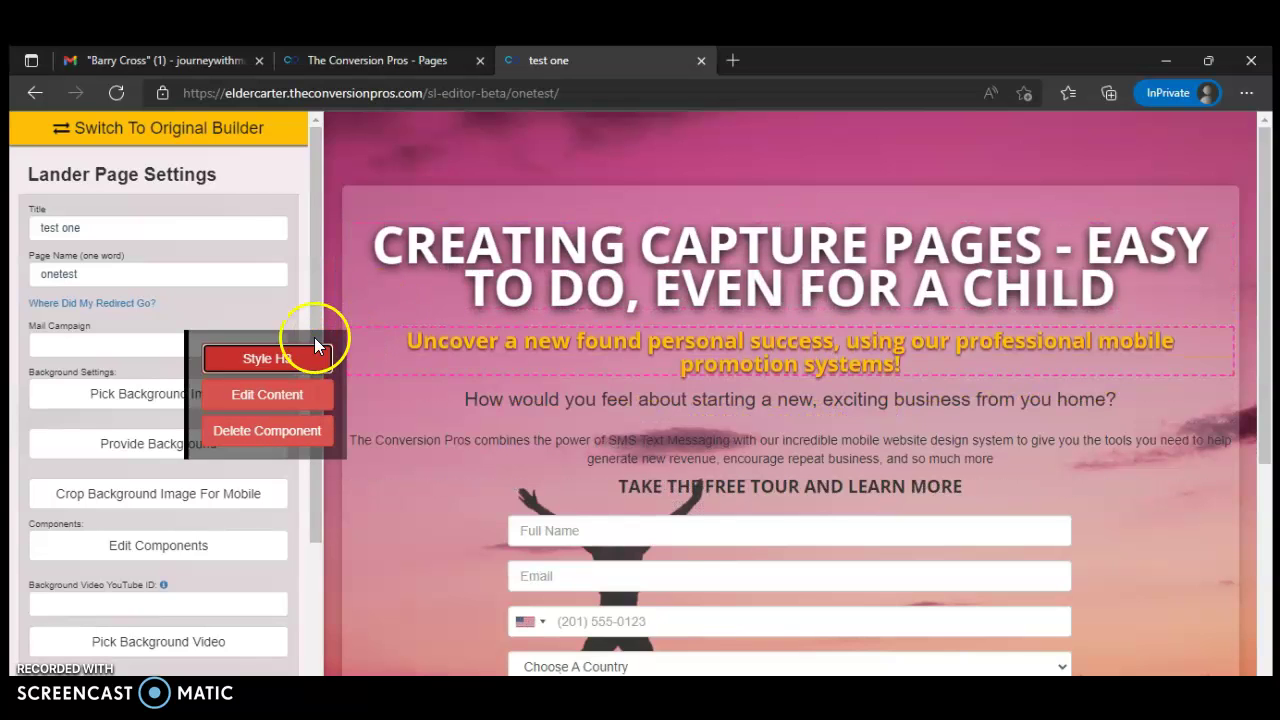
- Save the lander with the edited headline
scroll(428, 345, "down", 4)
scroll(281, 486, "down", 2)
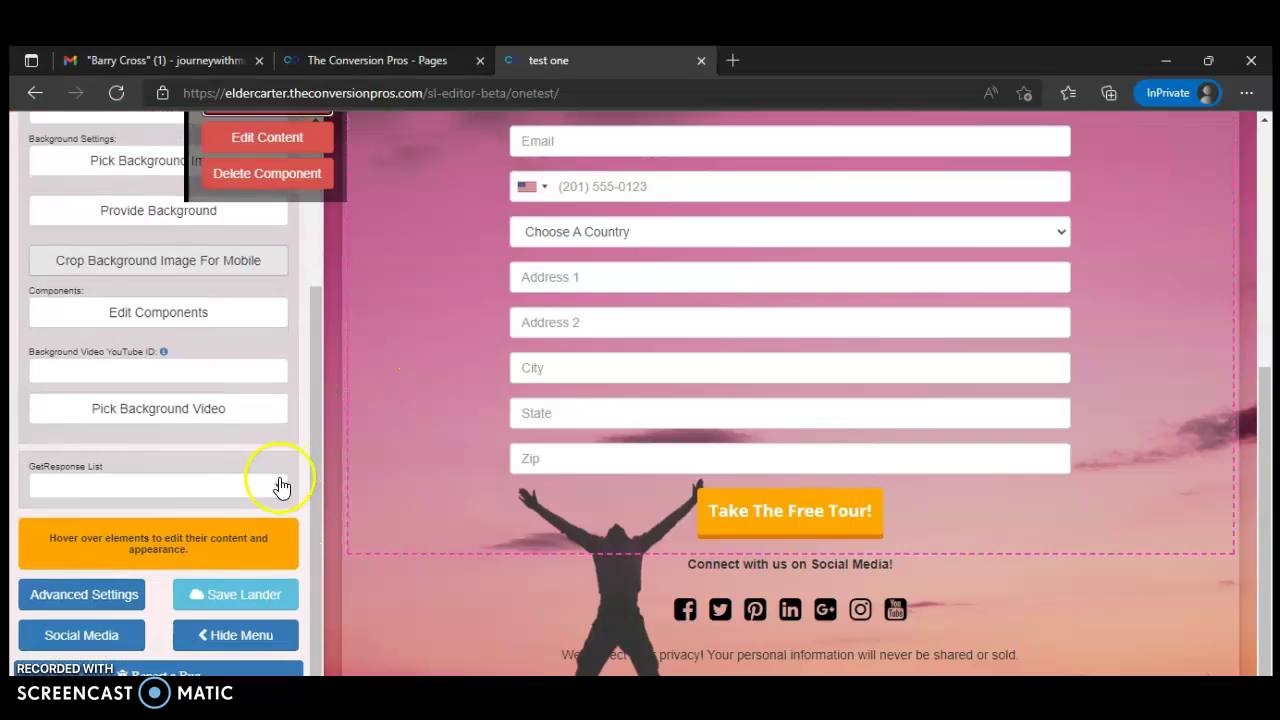
left_click(248, 596)
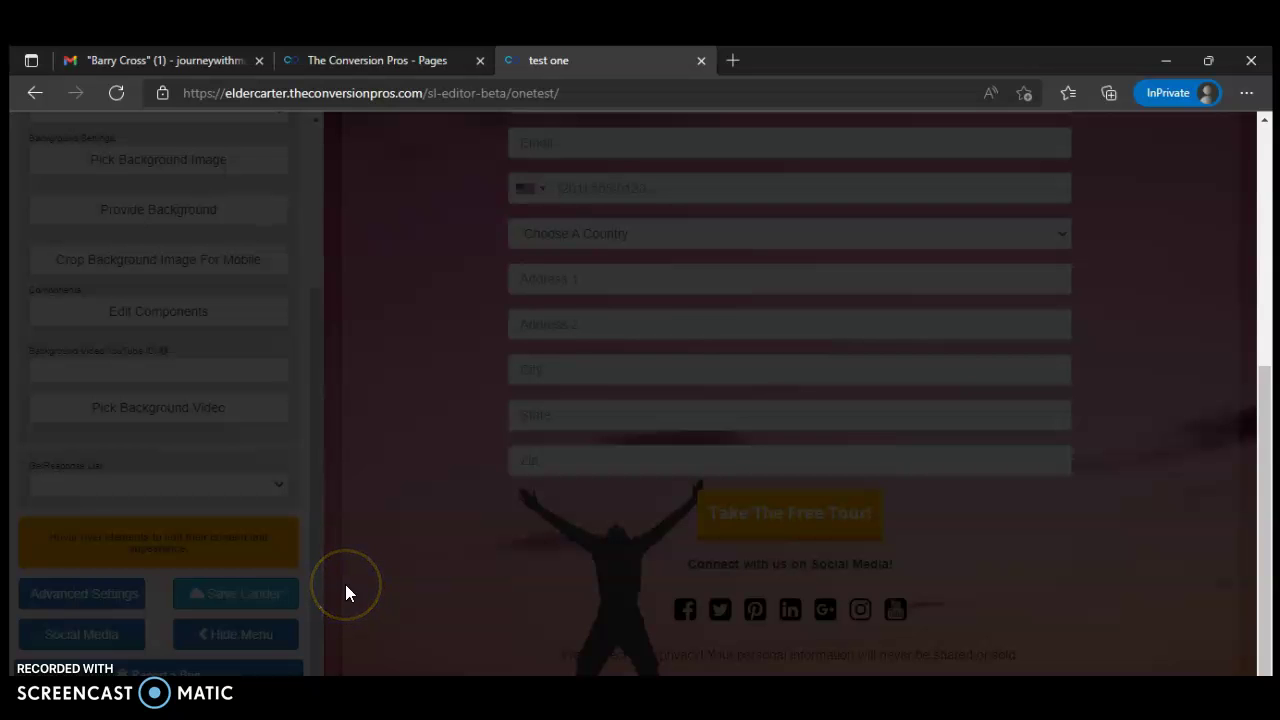
- Delete the yellow subheading and the paragraph describing The Conversion Pros from the page
scroll(351, 597, "up", 5)
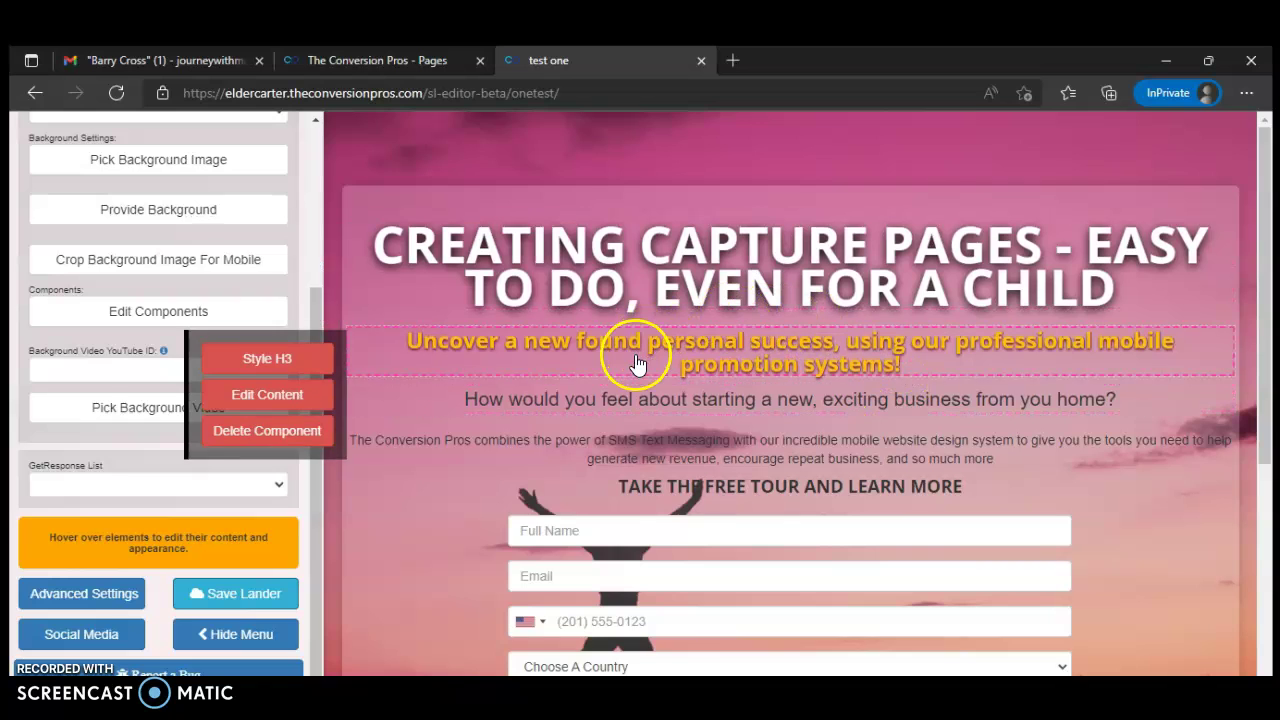
scroll(640, 340, "down", 1)
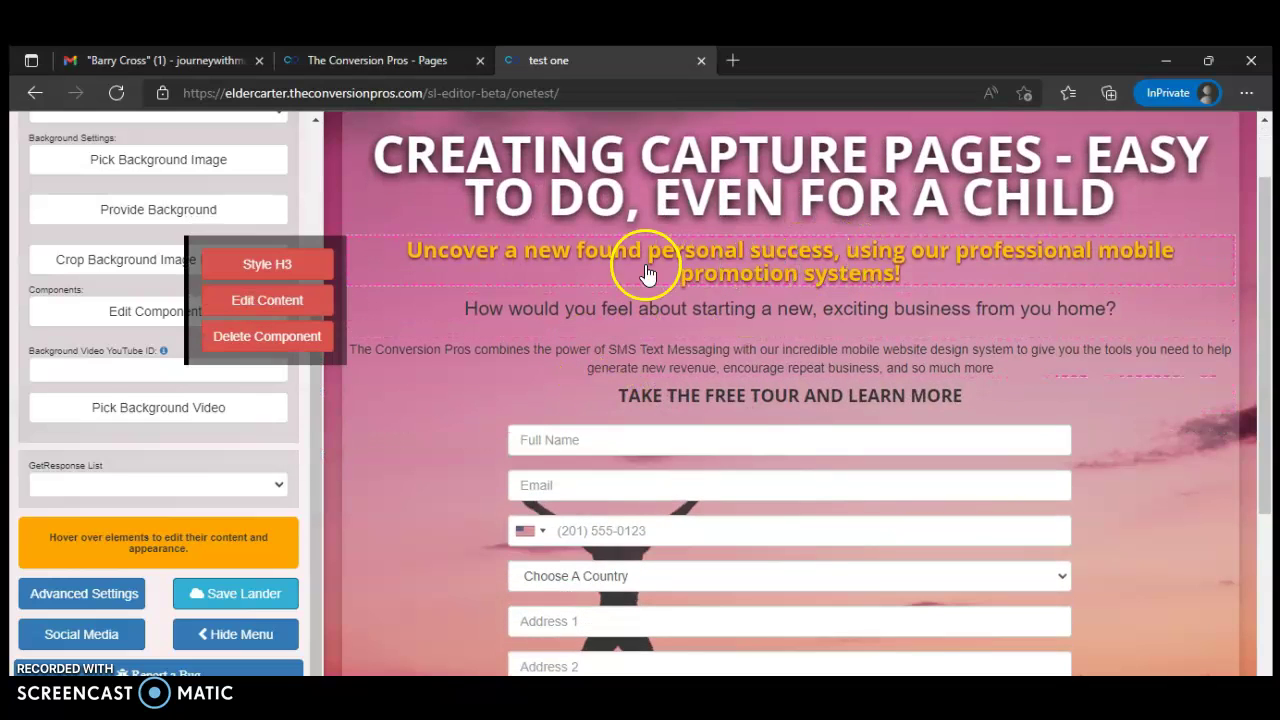
left_click(295, 341)
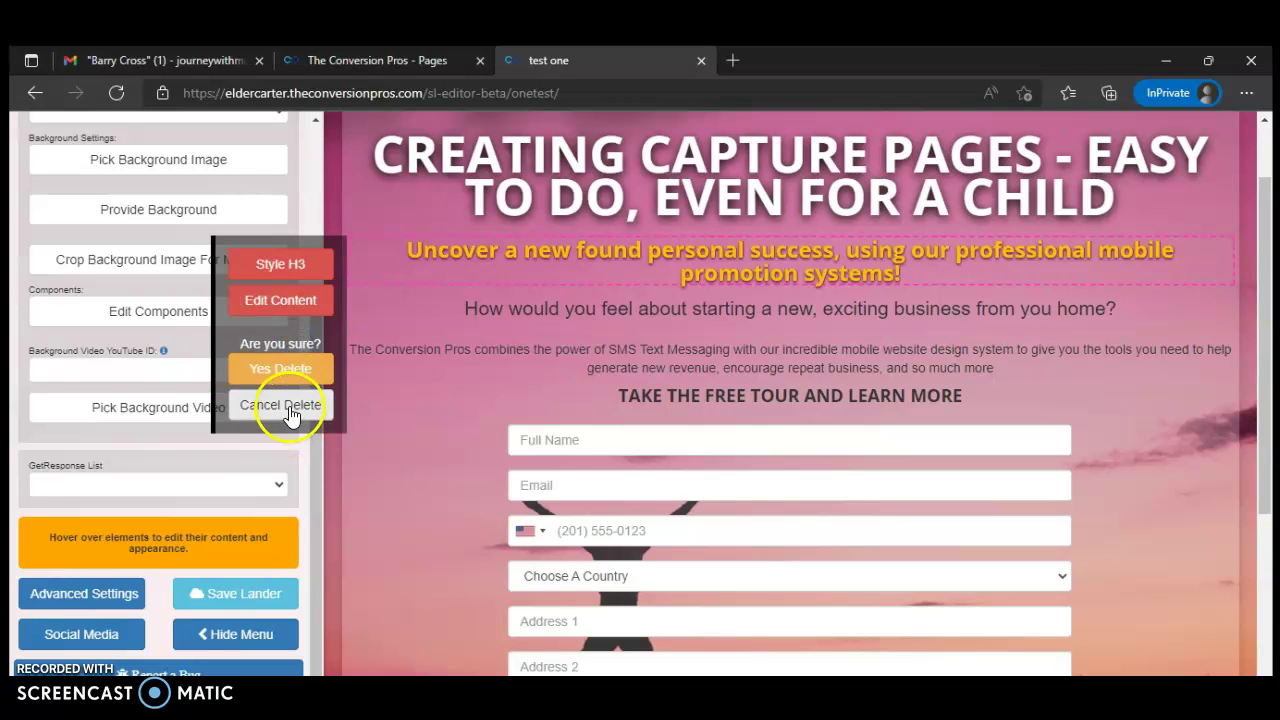
left_click(298, 369)
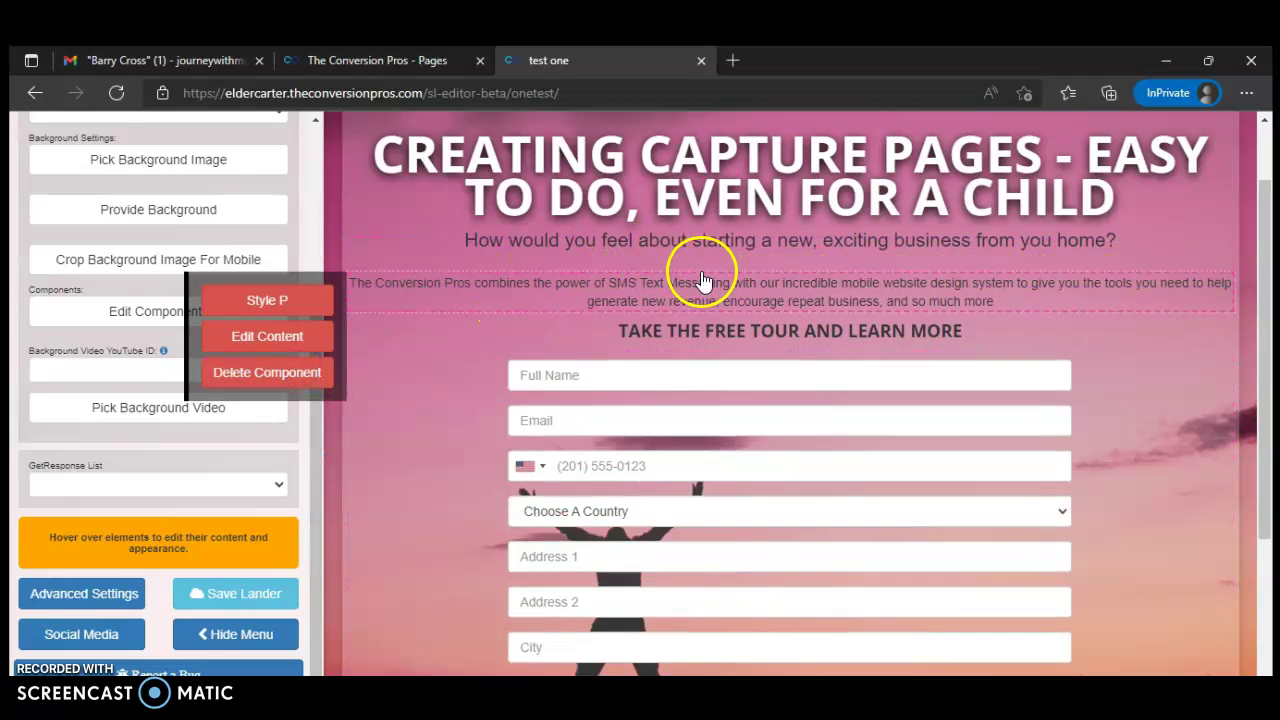
left_click(276, 374)
left_click(290, 406)
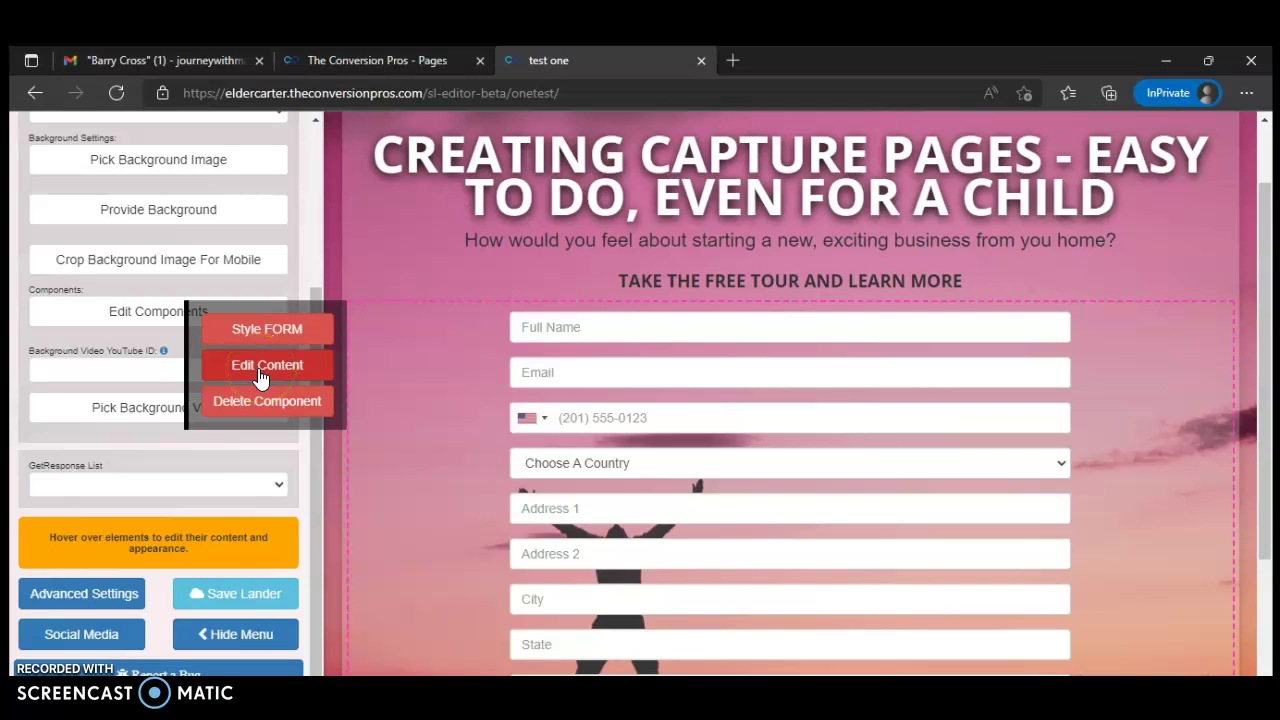
- Open the capture form's content settings and select the form with only Full Name and Email fields
left_click_drag(528, 421, 676, 421)
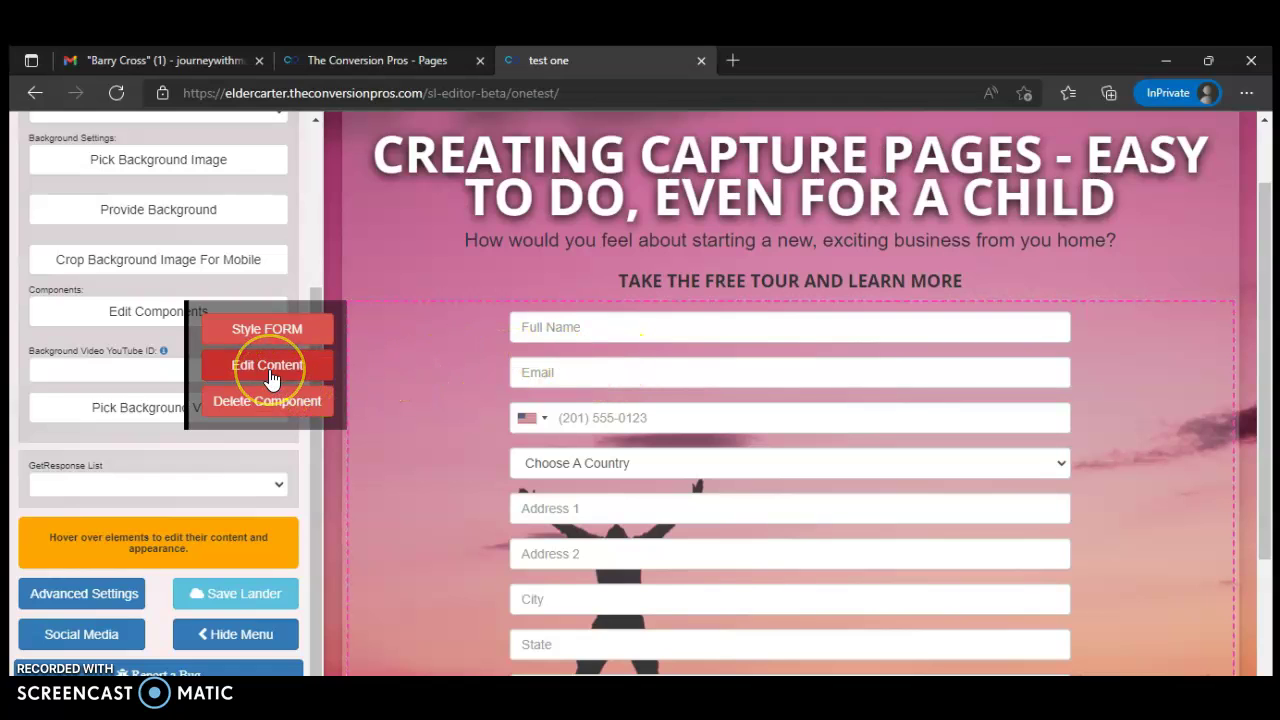
left_click(268, 366)
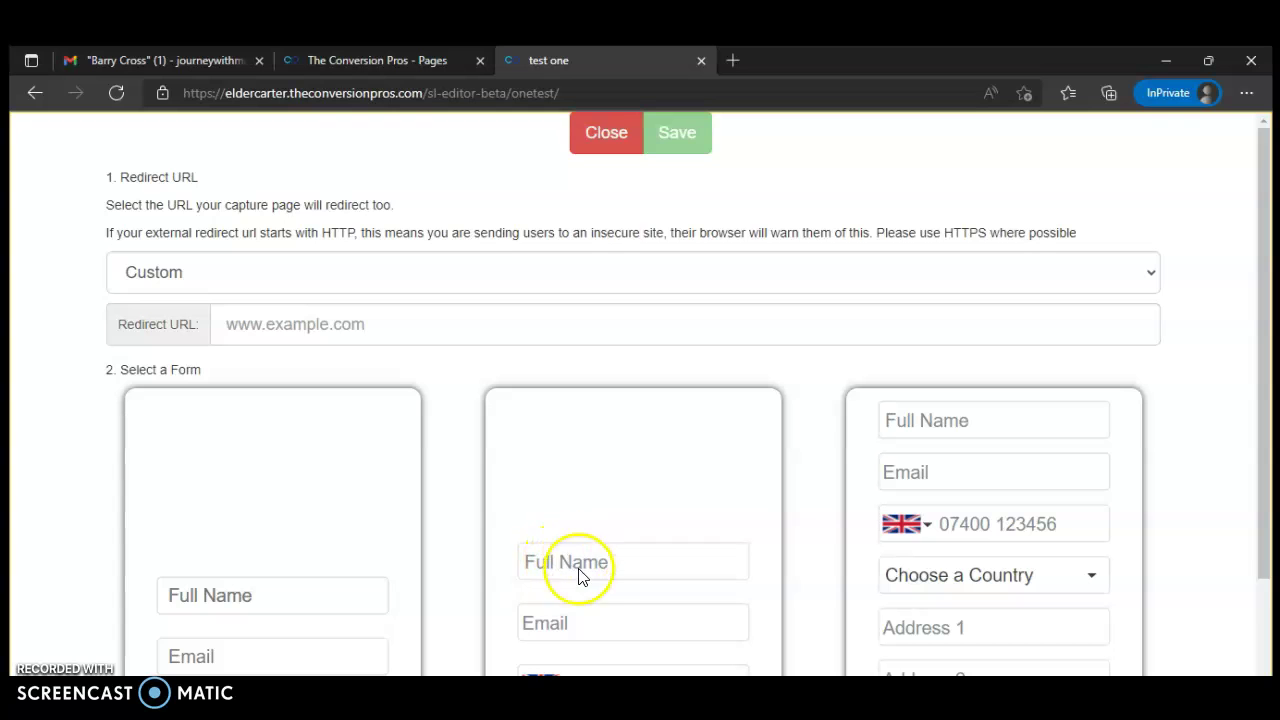
scroll(592, 608, "down", 2)
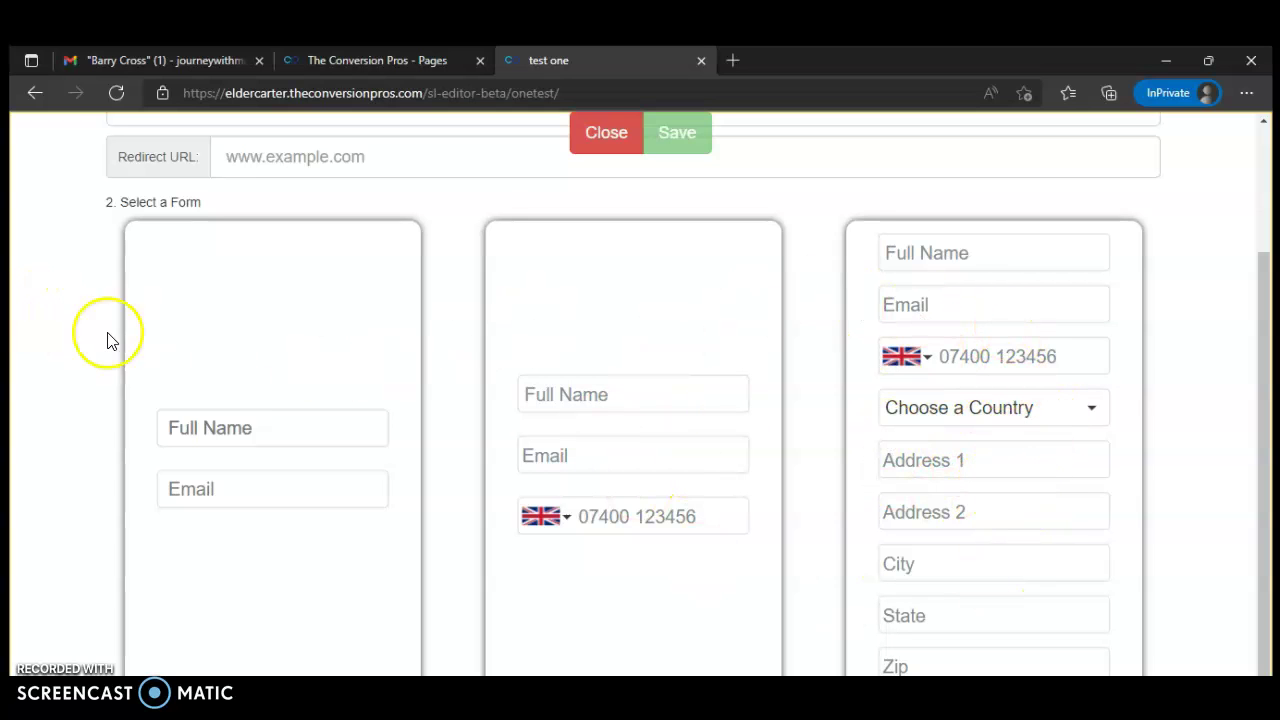
left_click(230, 396)
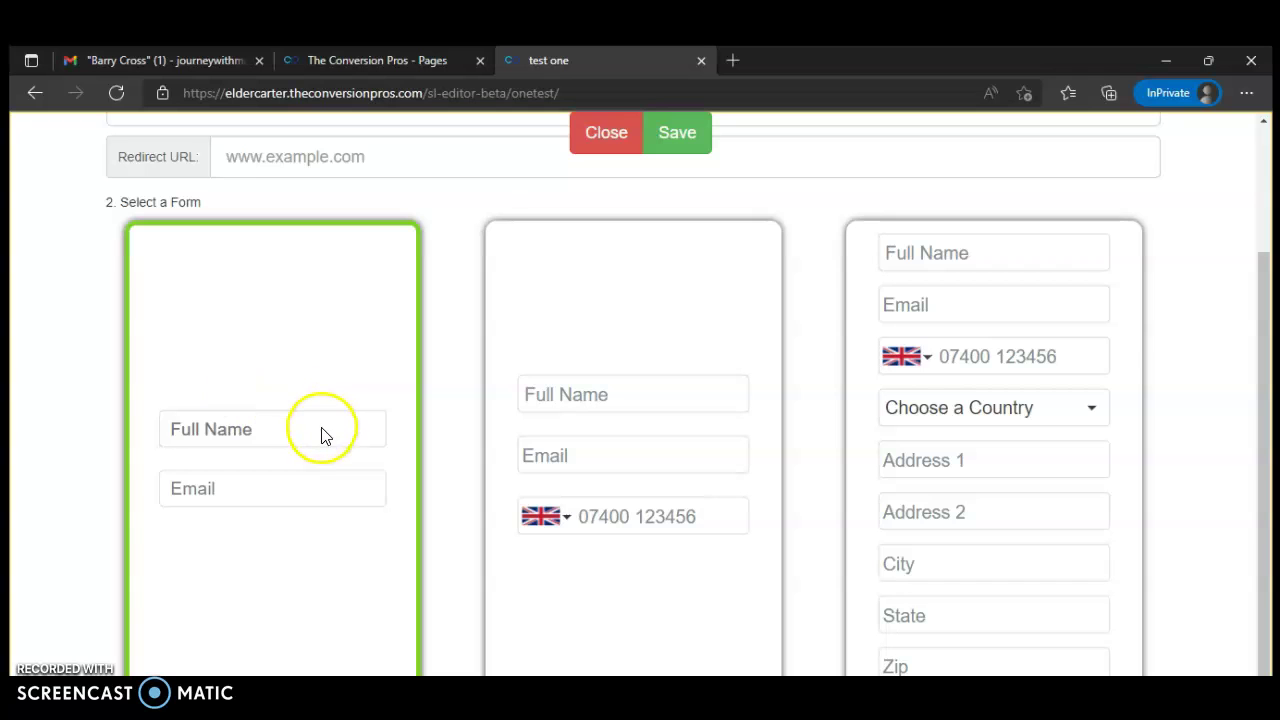
scroll(322, 435, "up", 3)
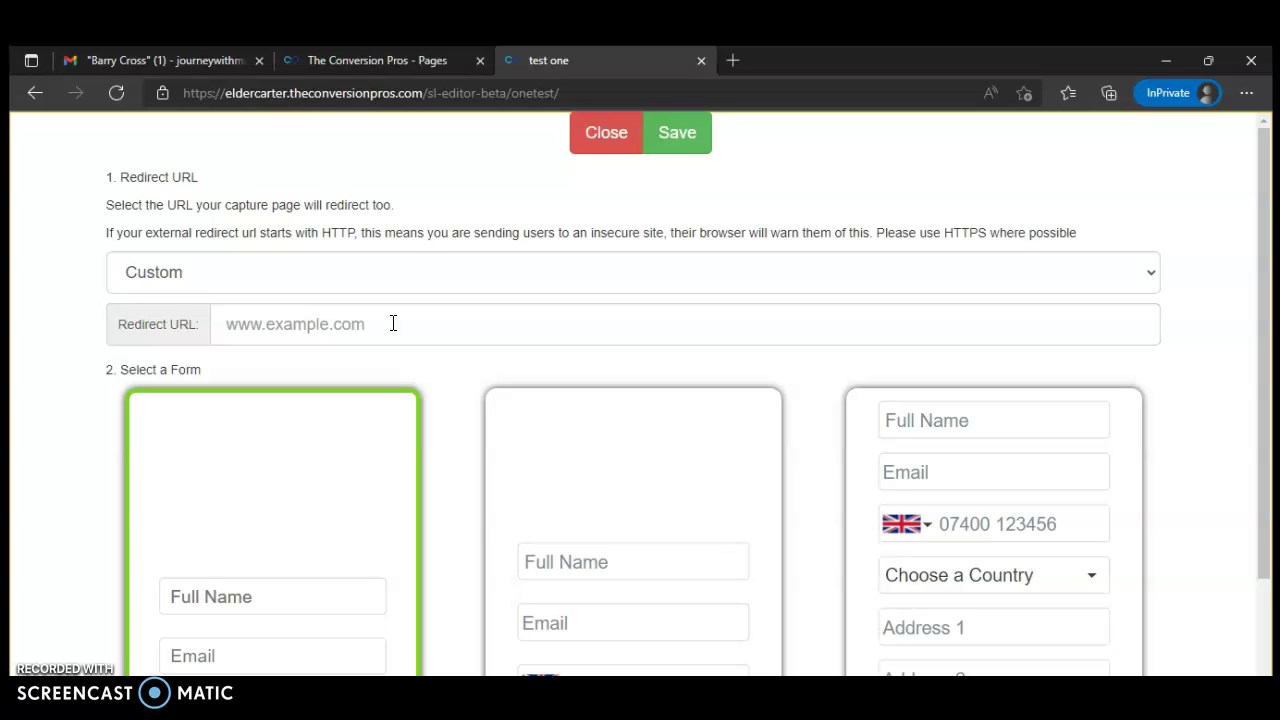
left_click(393, 323)
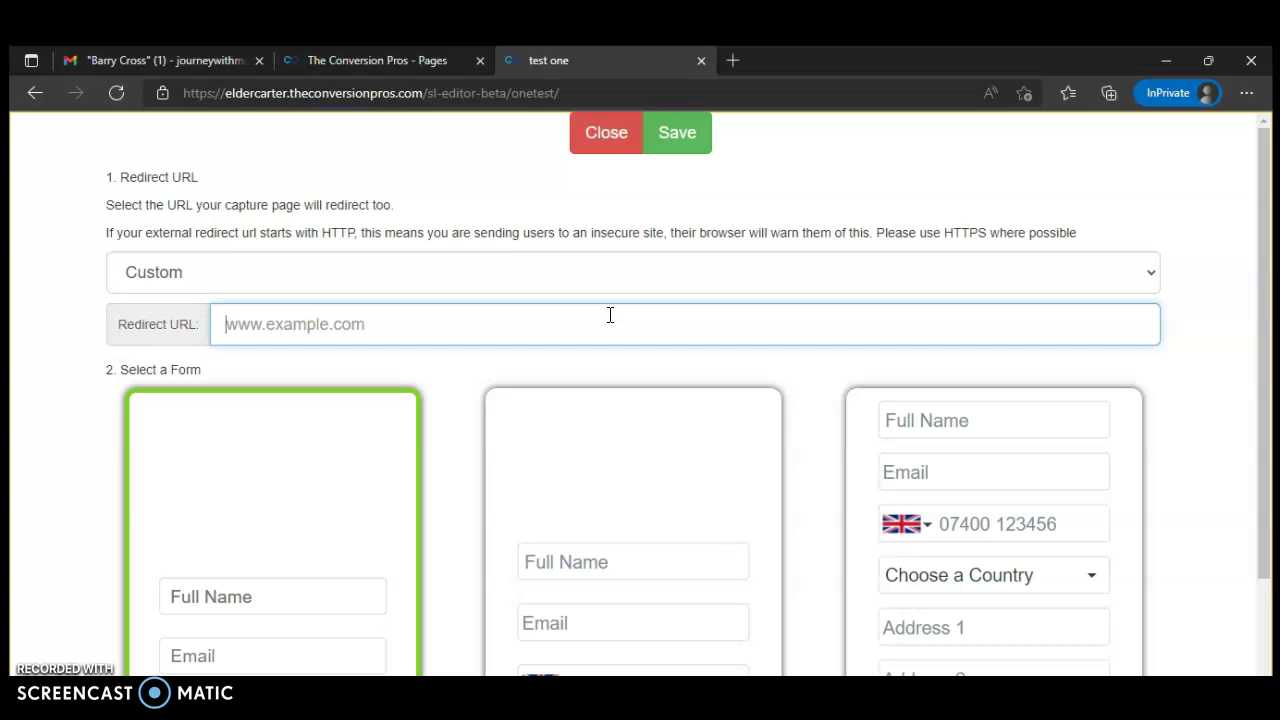
type("http://")
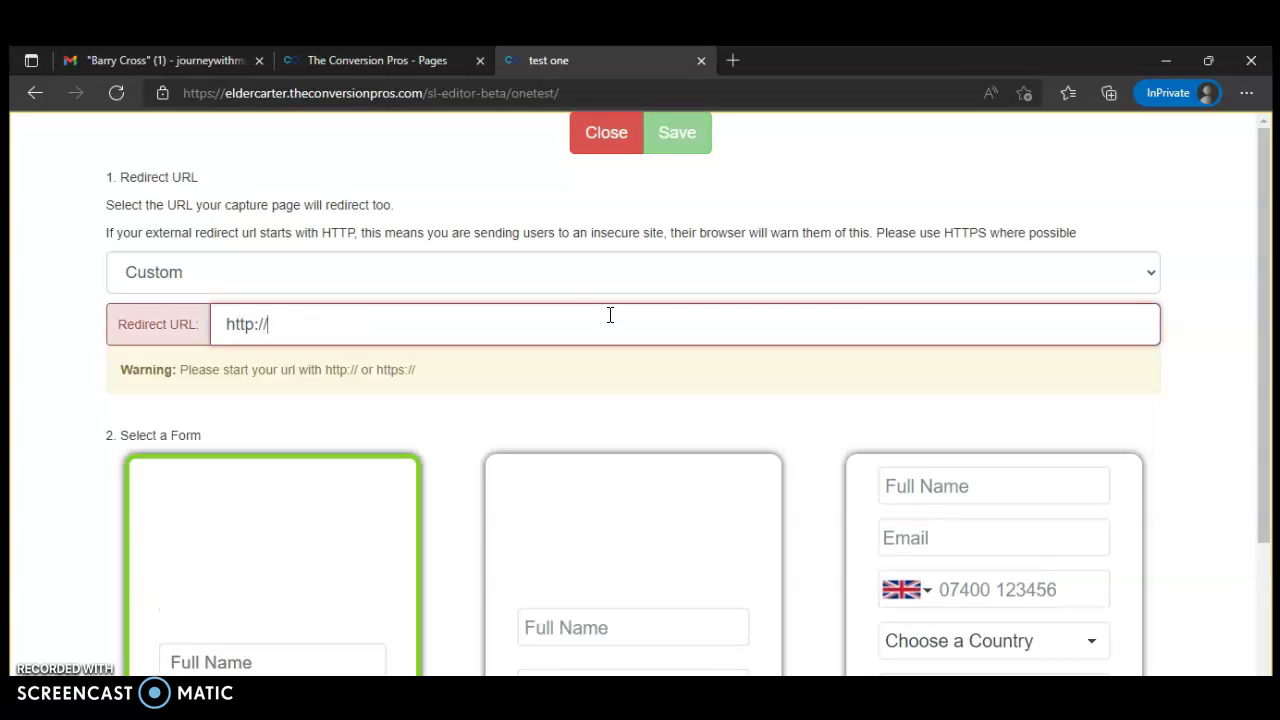
left_click(604, 314)
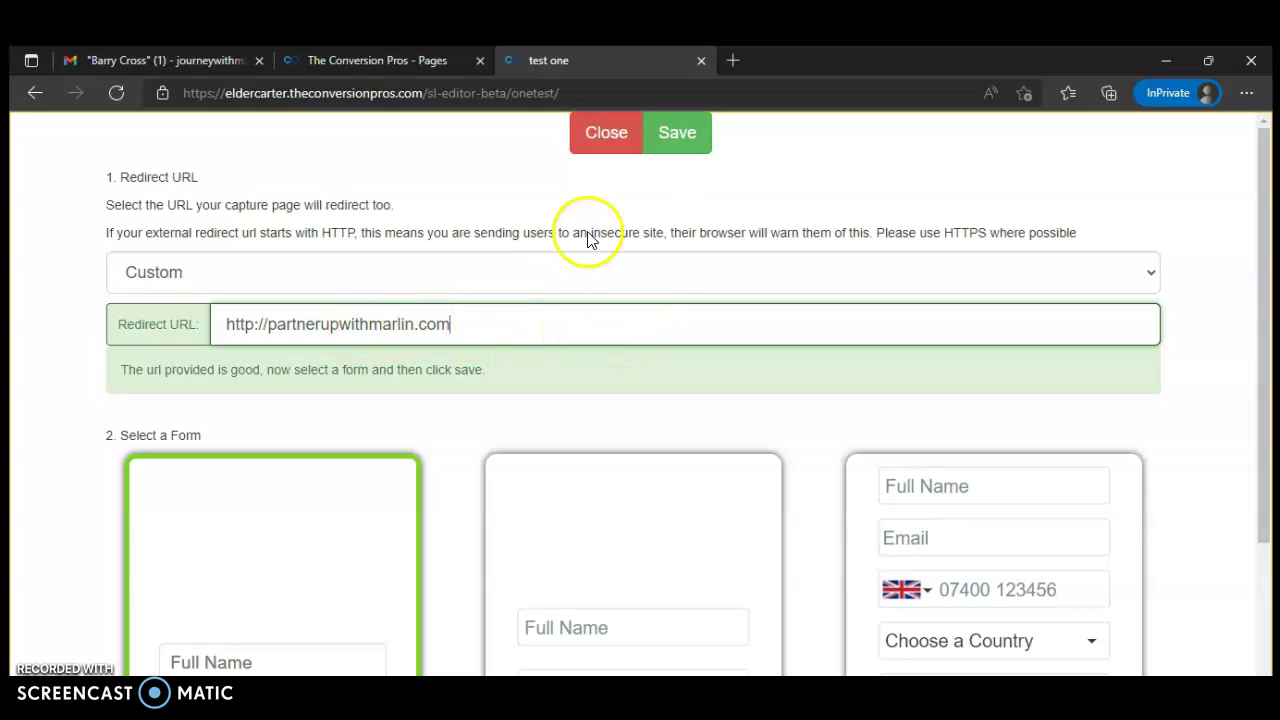
left_click(677, 133)
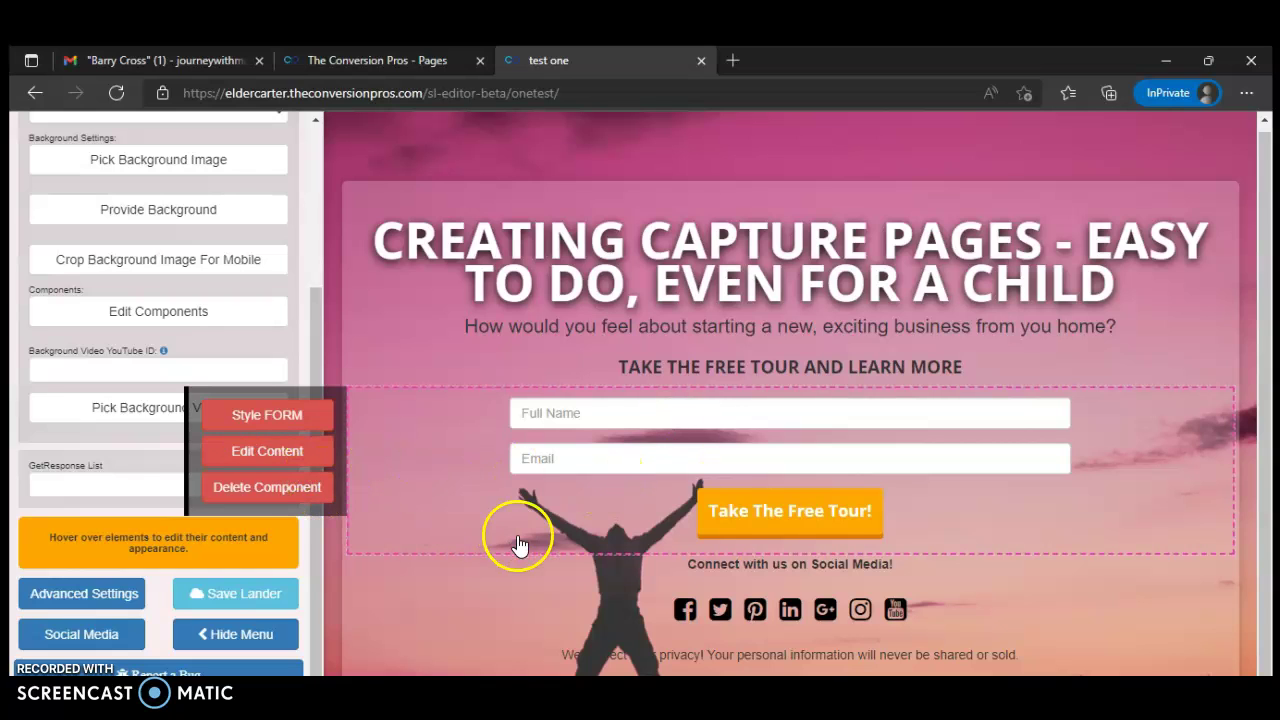
- Delete the "Connect with us on Social Media!" section with its icons from the page and save the lander
mouse_move(686, 604)
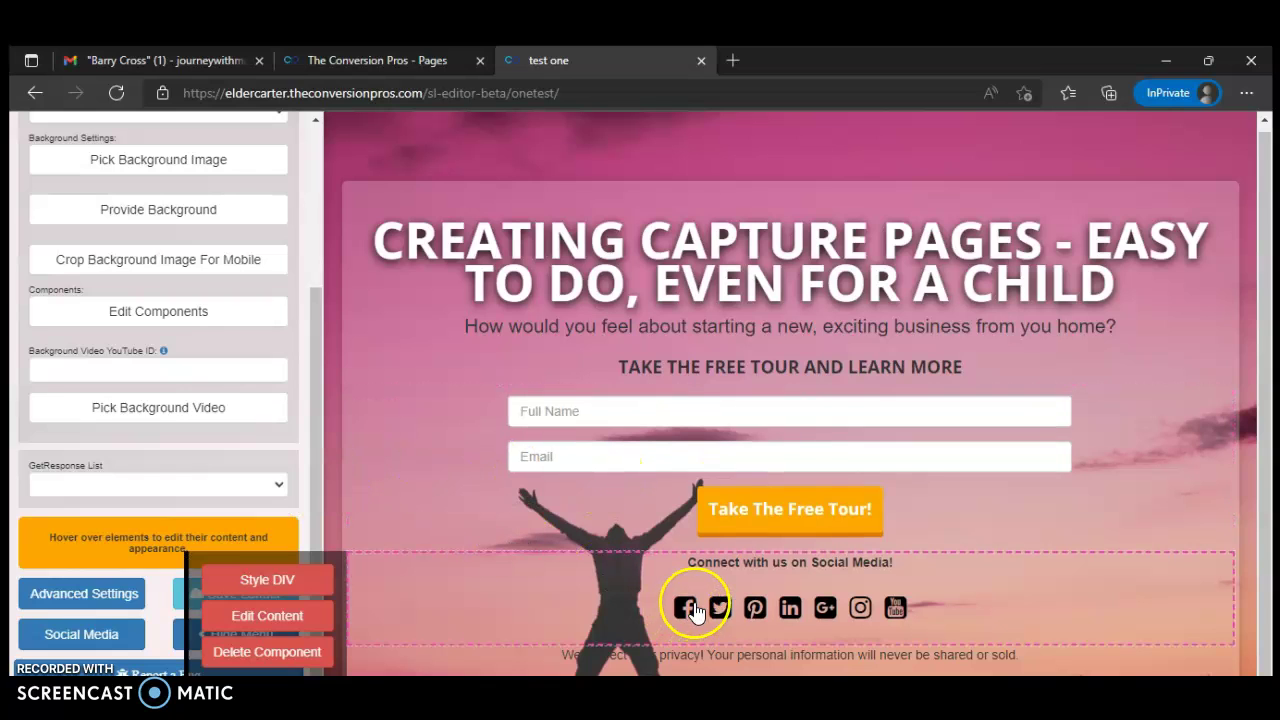
left_click(287, 655)
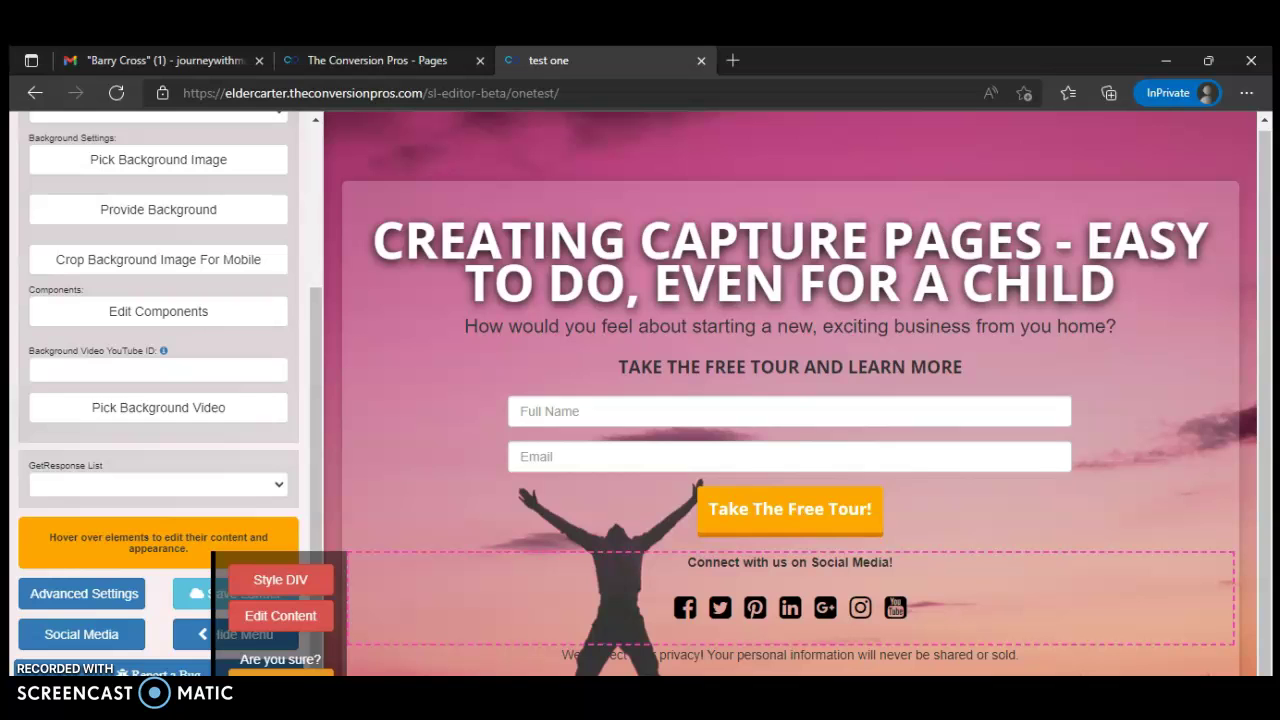
left_click(285, 659)
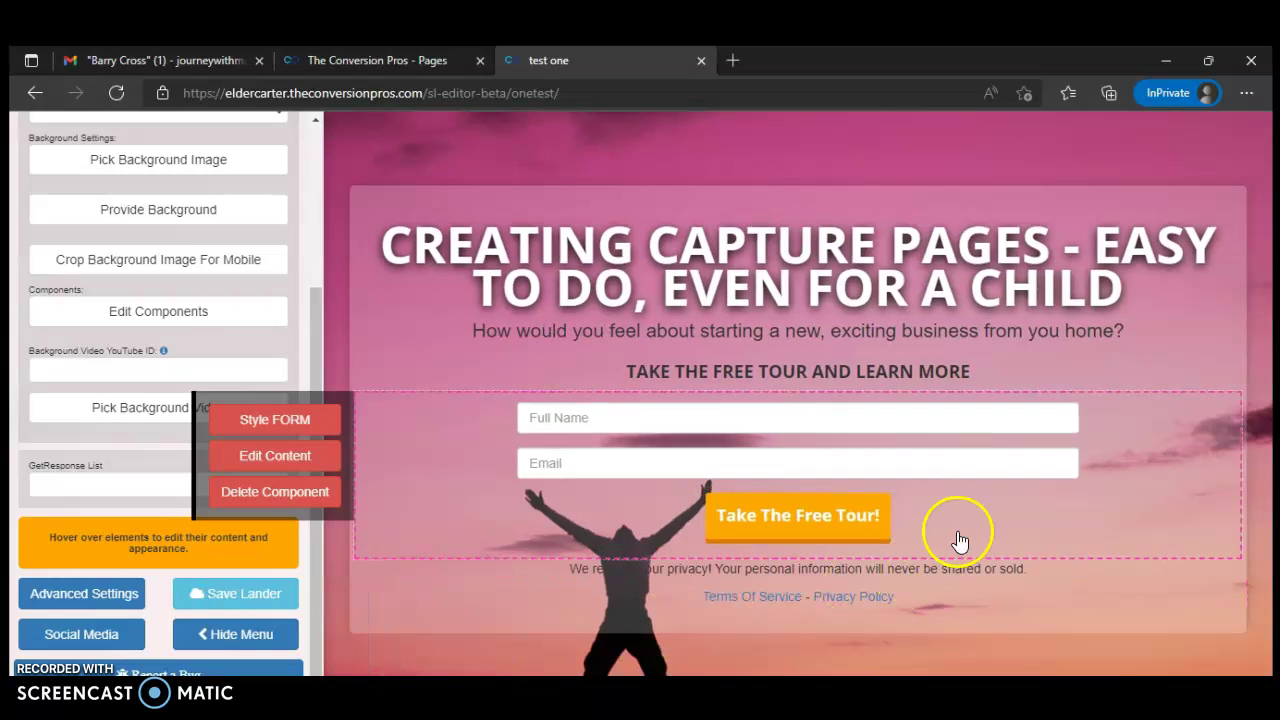
mouse_move(831, 534)
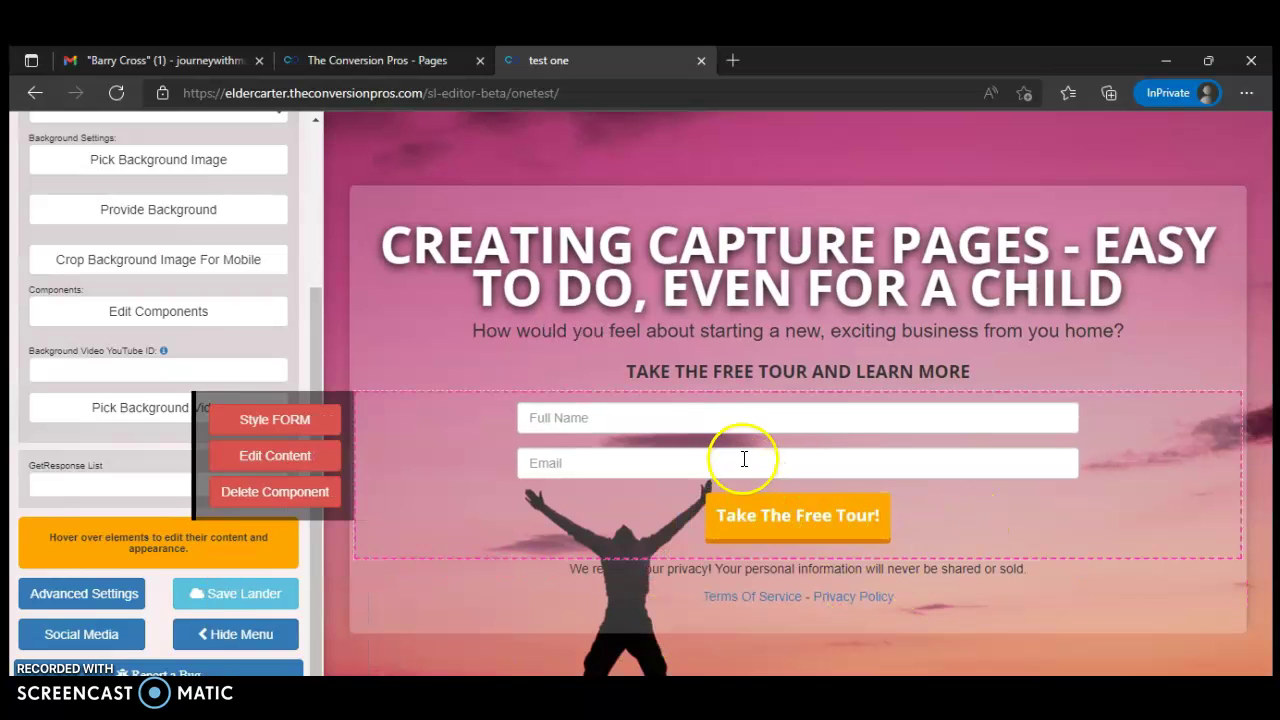
mouse_move(729, 429)
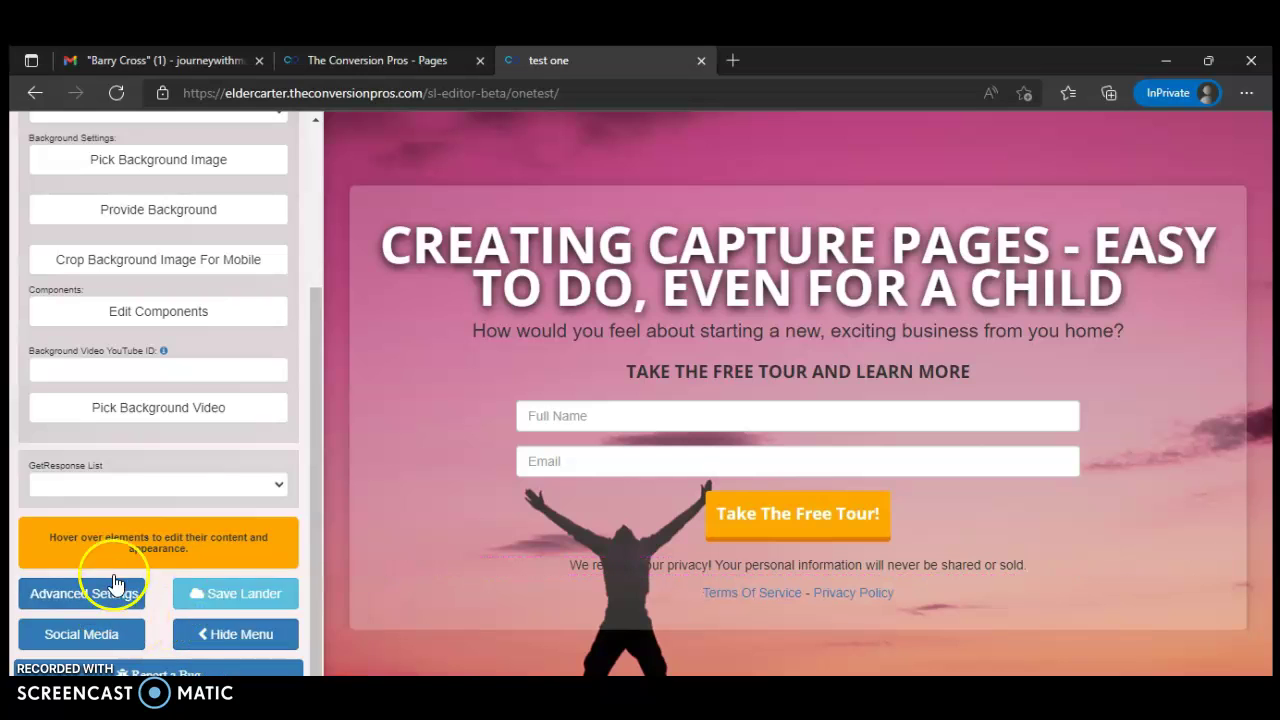
left_click(228, 596)
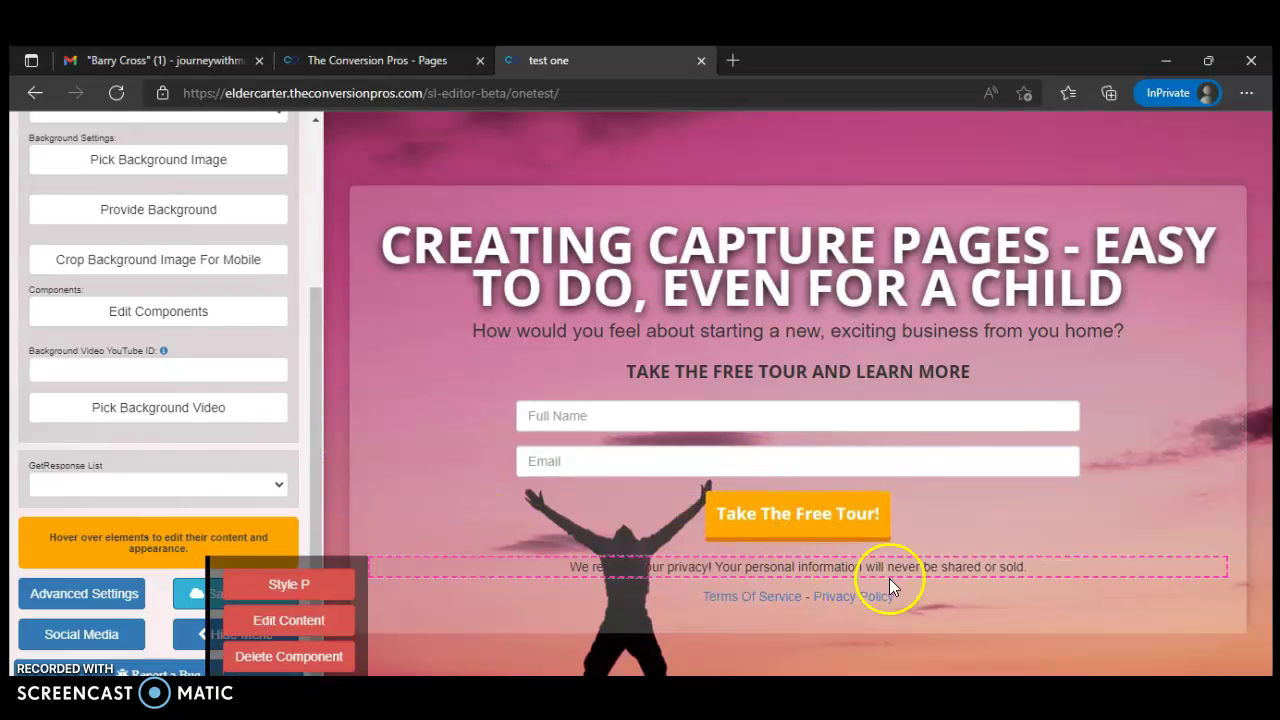
- Replace the line below the headline with "This is my teaching of how to create a capture page." and save the lander
mouse_move(400, 373)
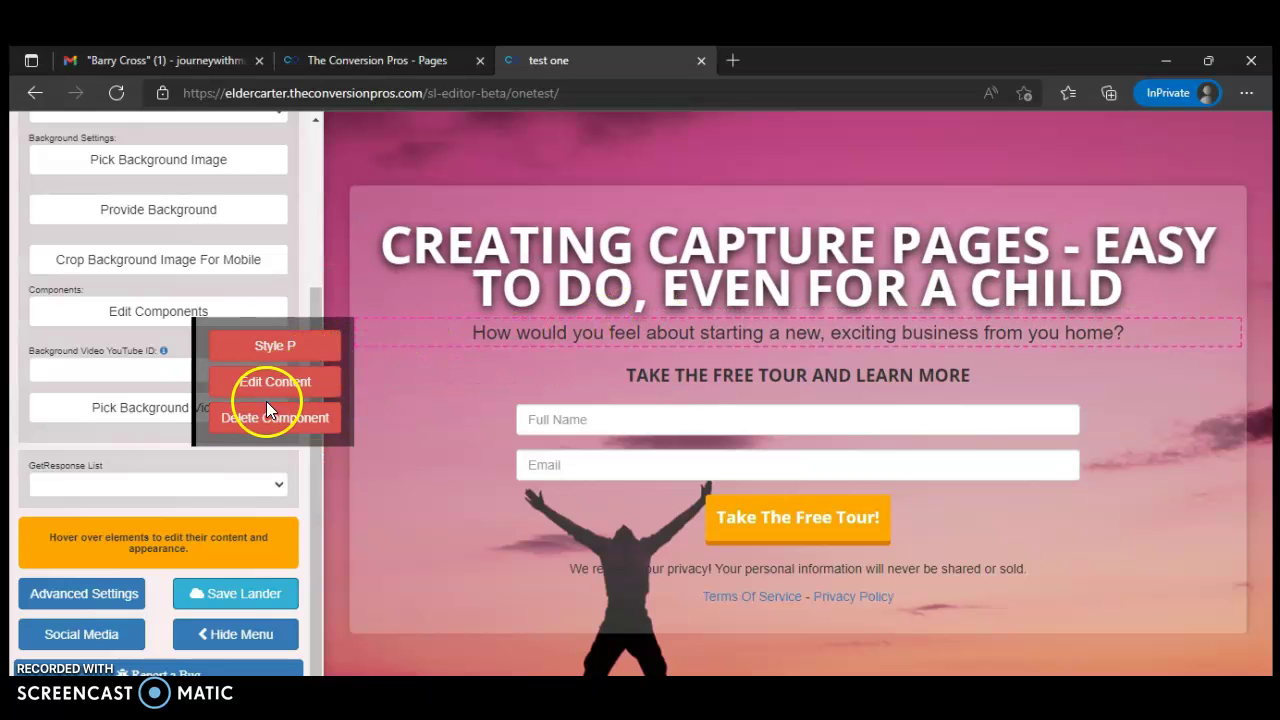
left_click(288, 383)
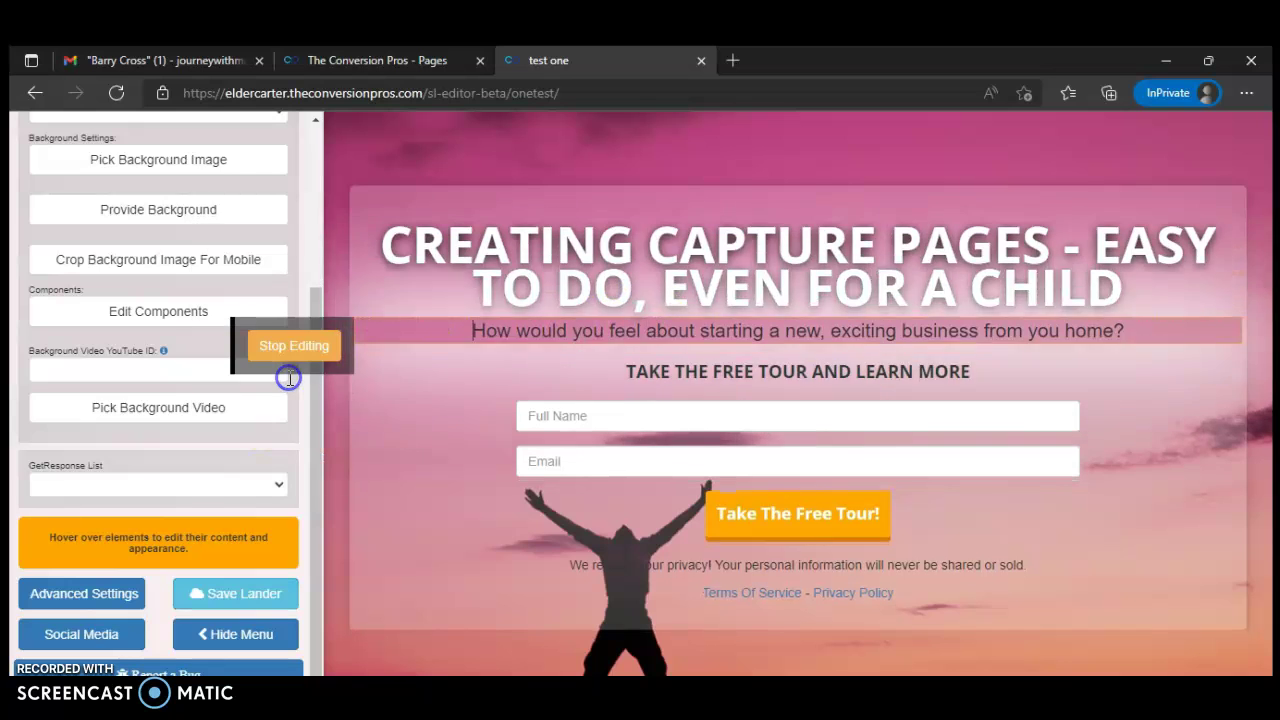
left_click(455, 336)
left_click_drag(455, 336, 1172, 347)
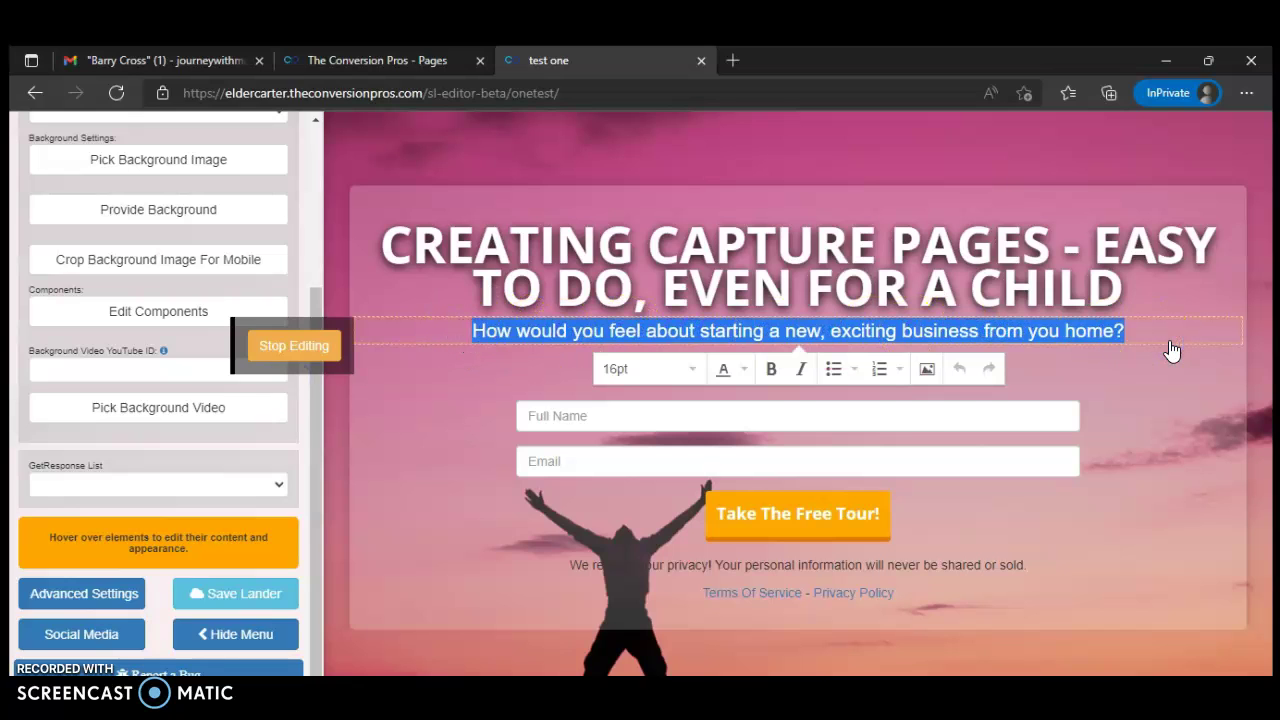
type("th")
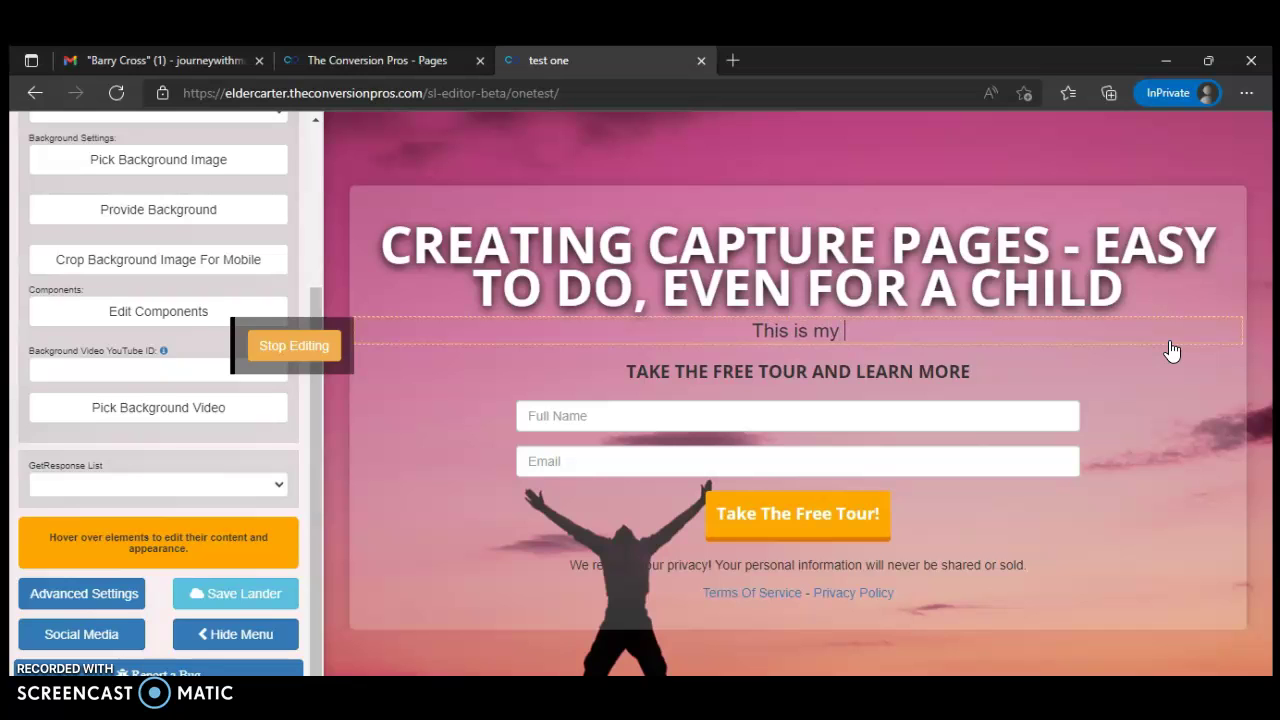
type("is is my c")
left_click(1185, 340)
key("BackSpace")
type("teaching")
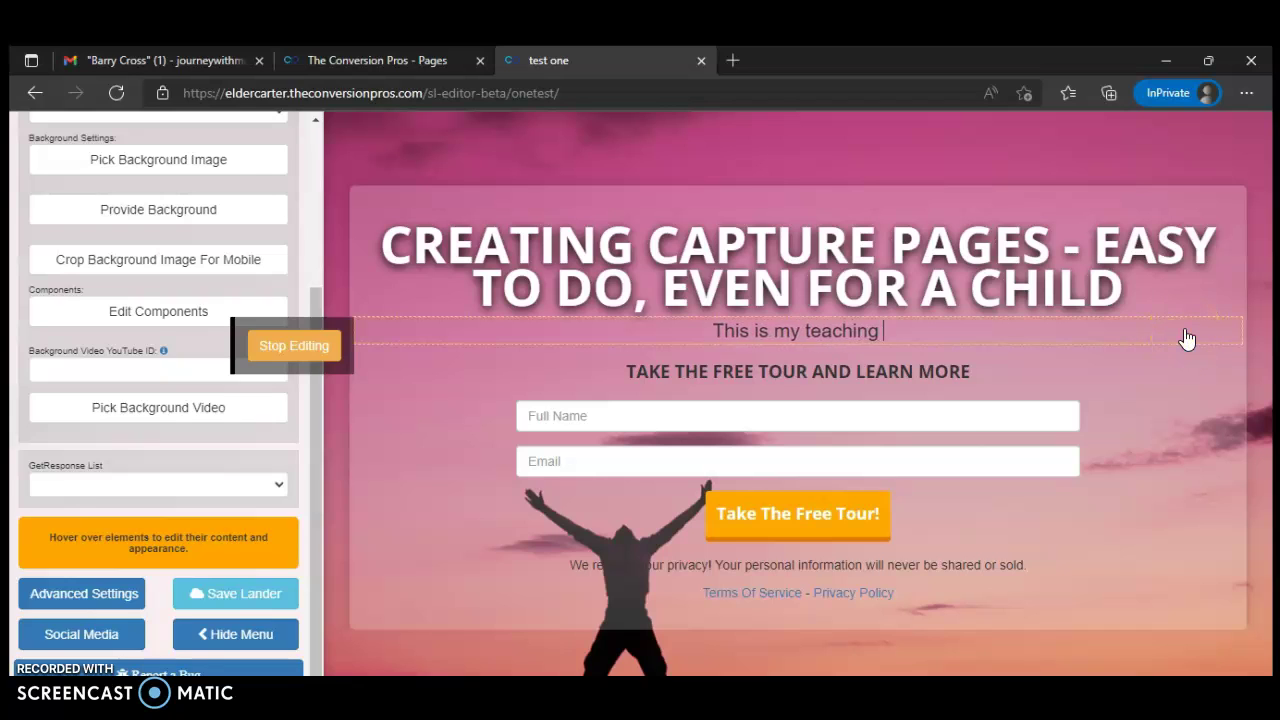
type(" of how to m")
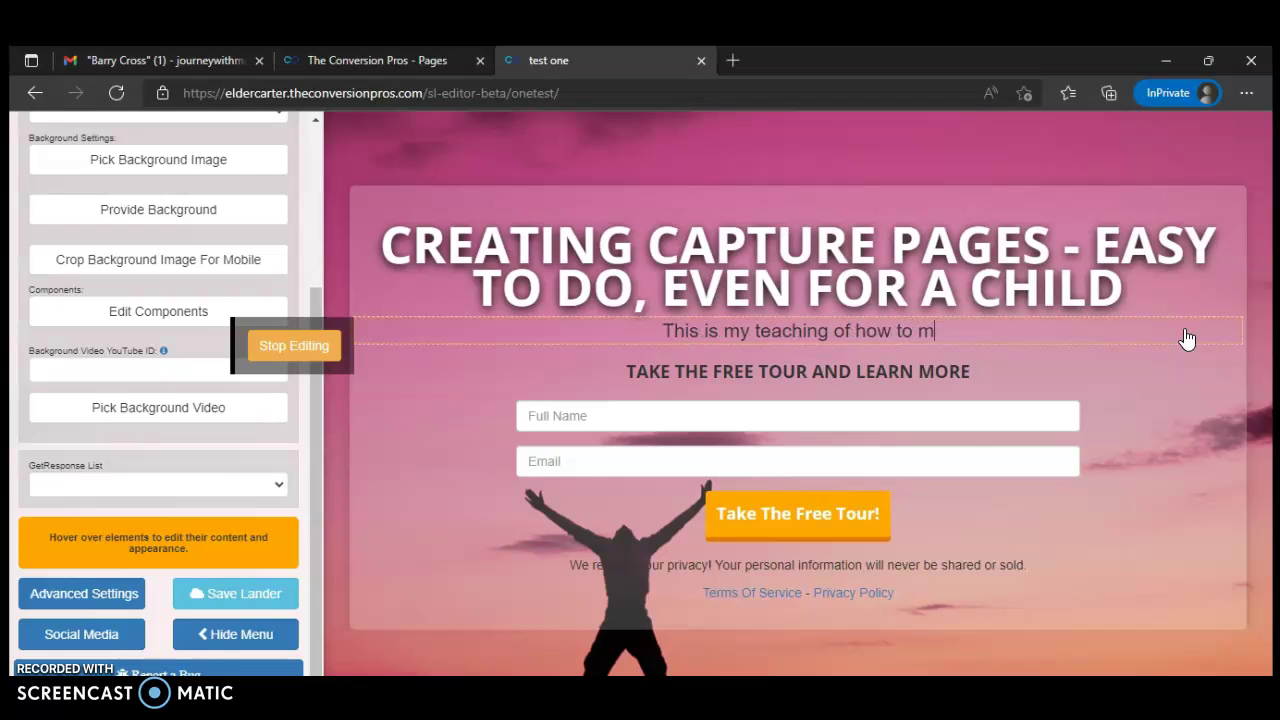
key("BackSpace")
type("cre")
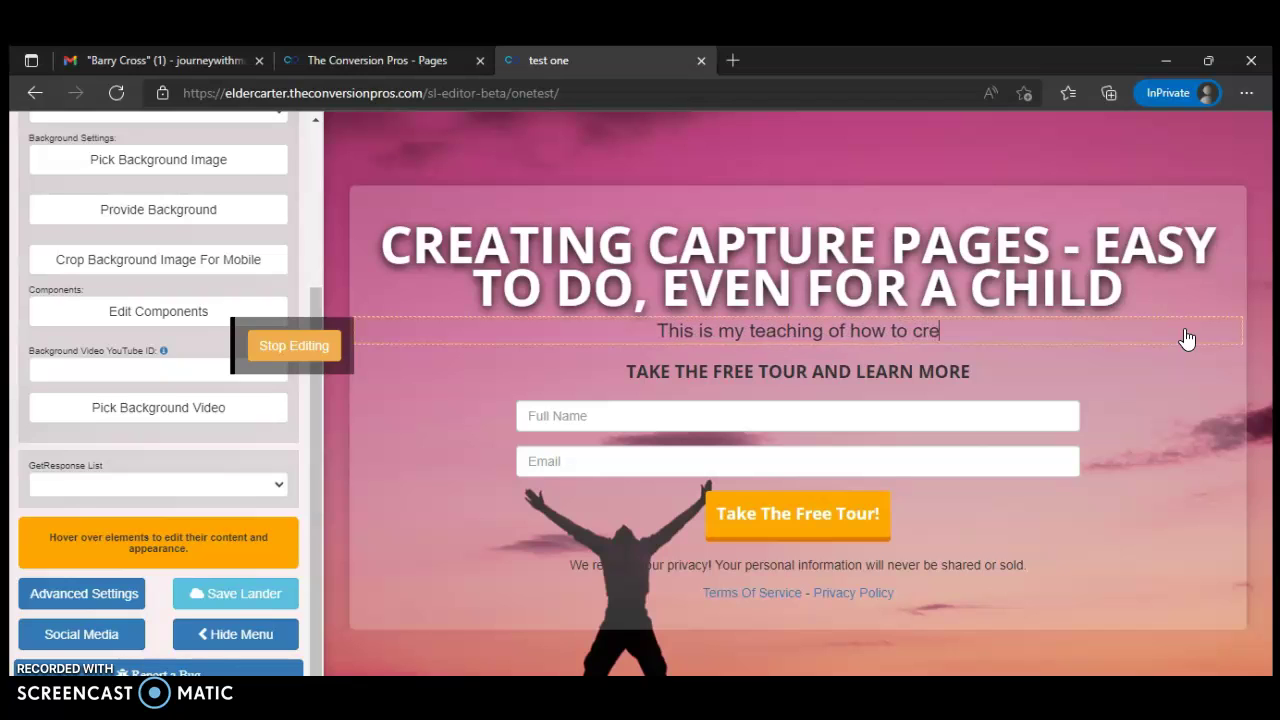
type("ate a ")
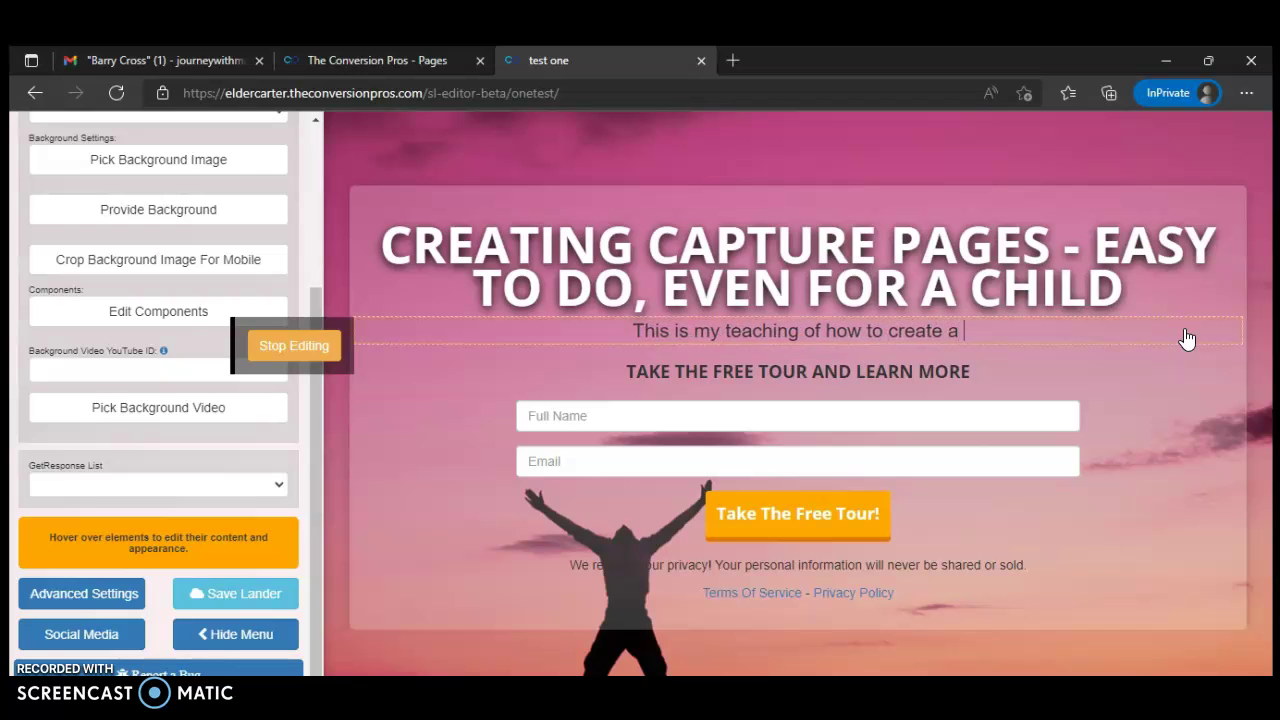
type("capture")
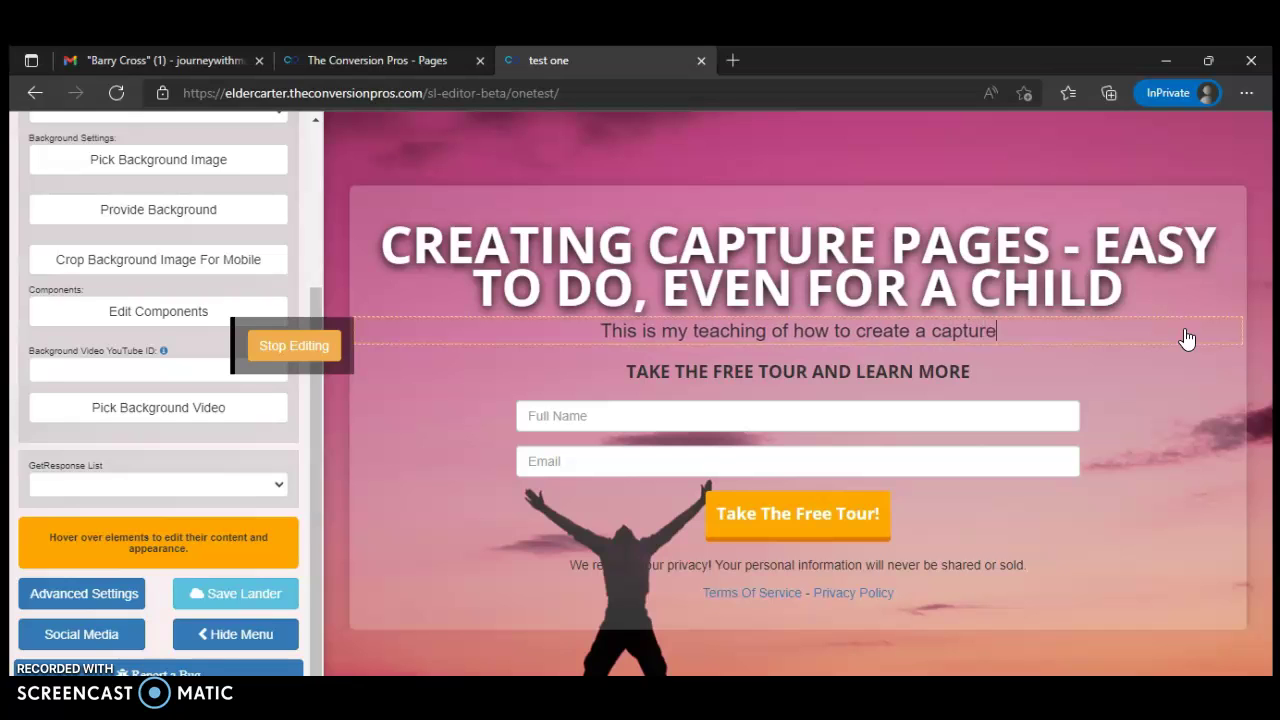
type(" page.")
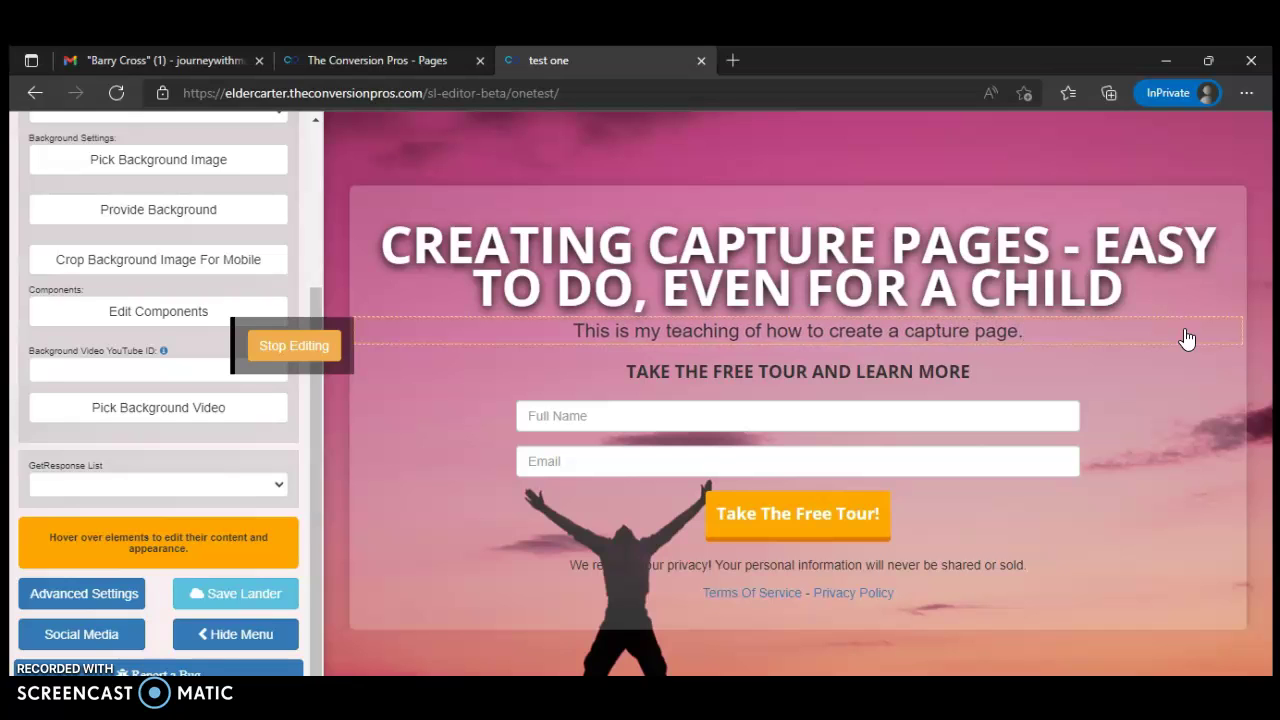
left_click(304, 345)
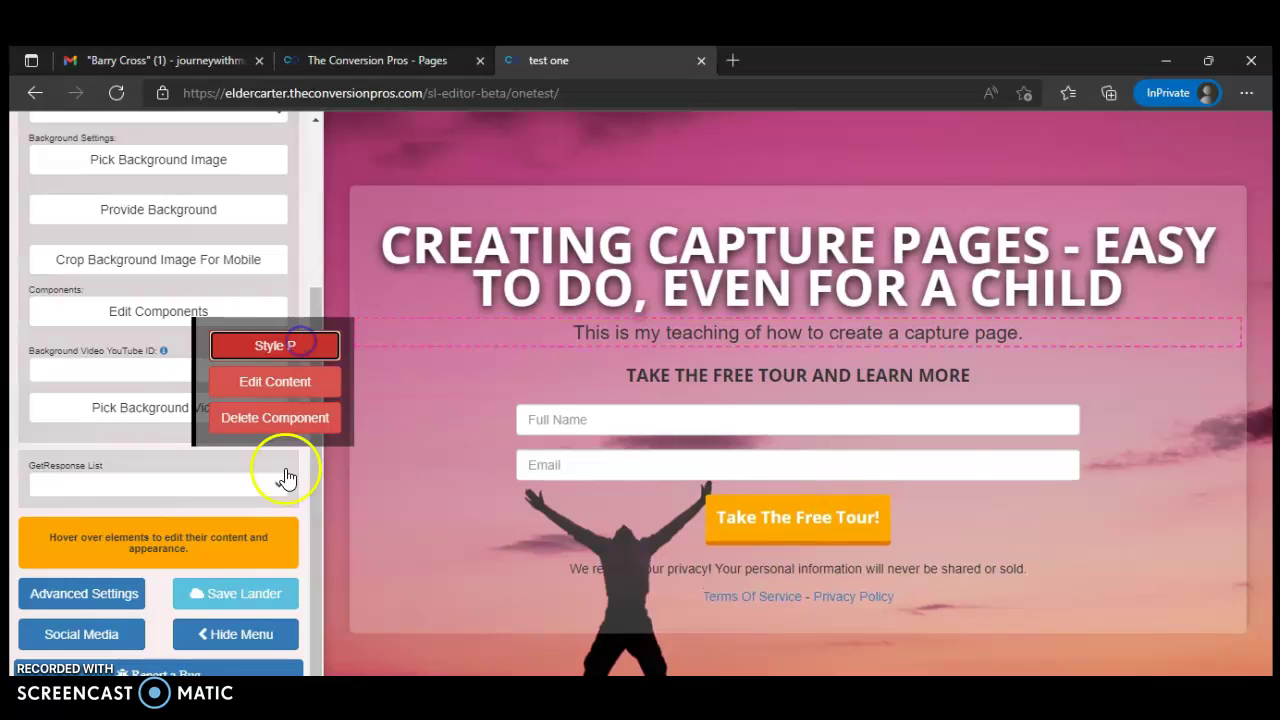
left_click(250, 593)
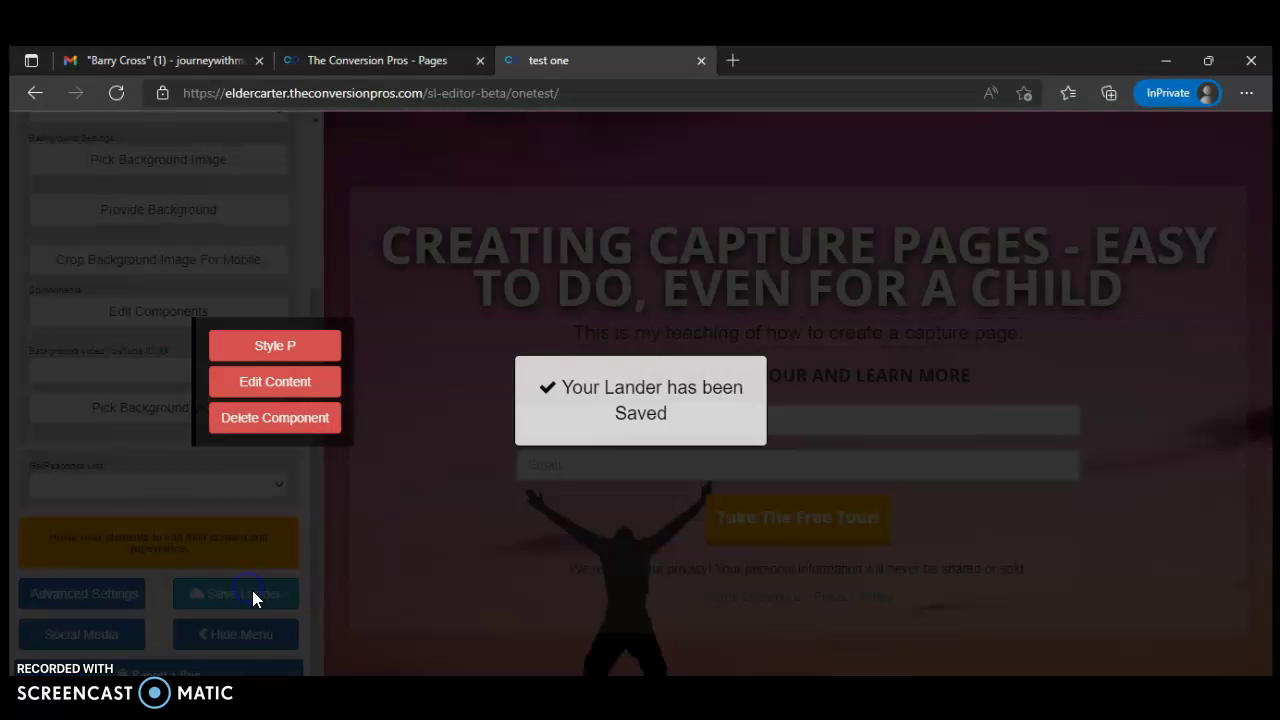
left_click(374, 526)
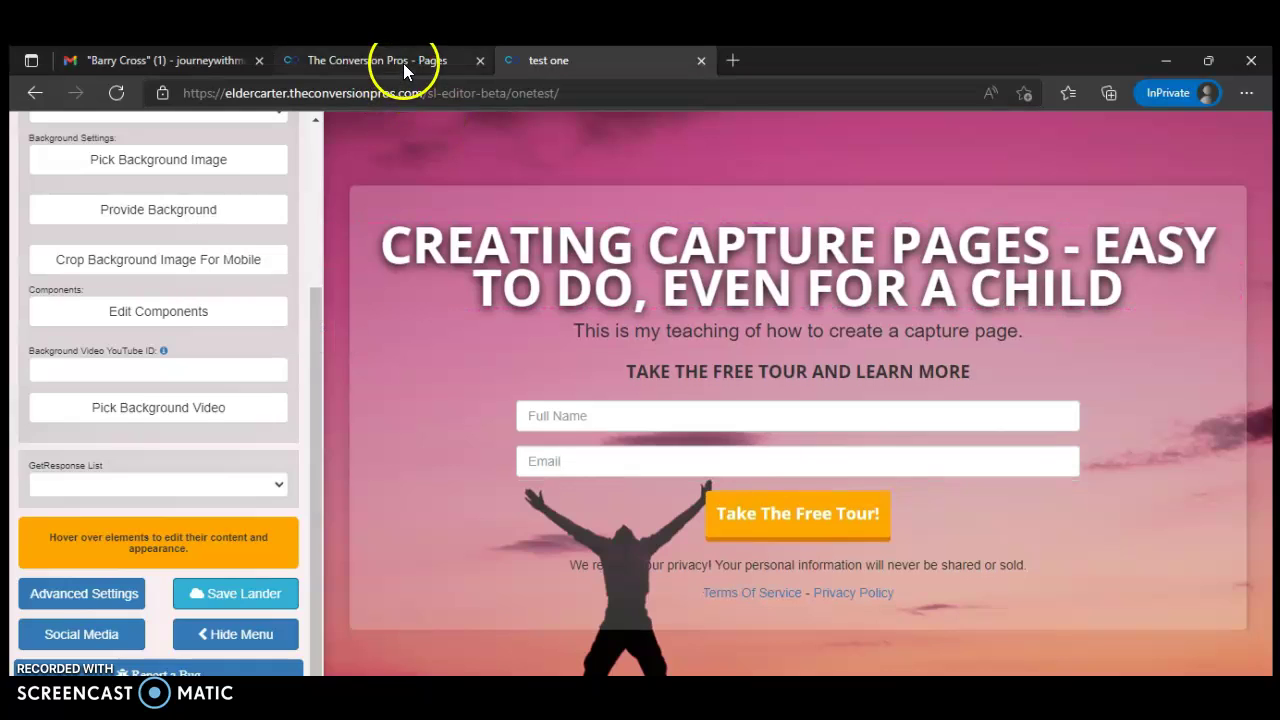
- Preview the onetest page through its public link from the Page Builder's page list and close the link dialog
left_click(403, 61)
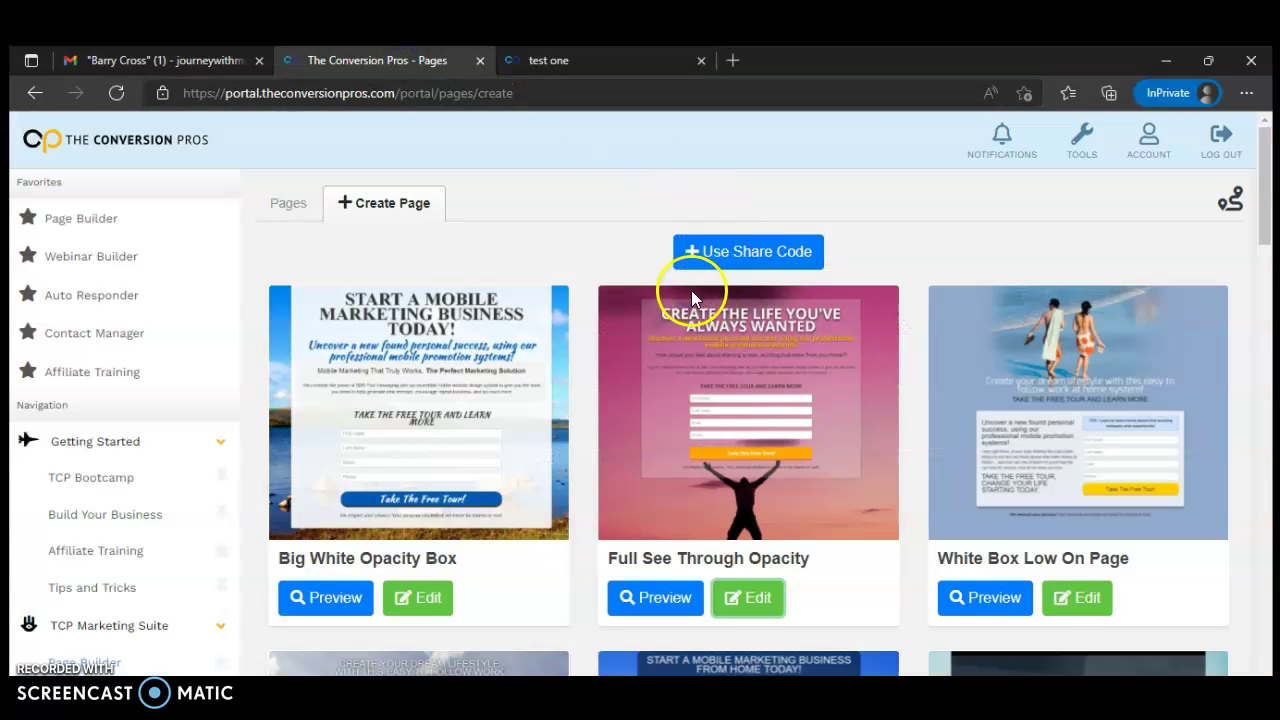
left_click(85, 218)
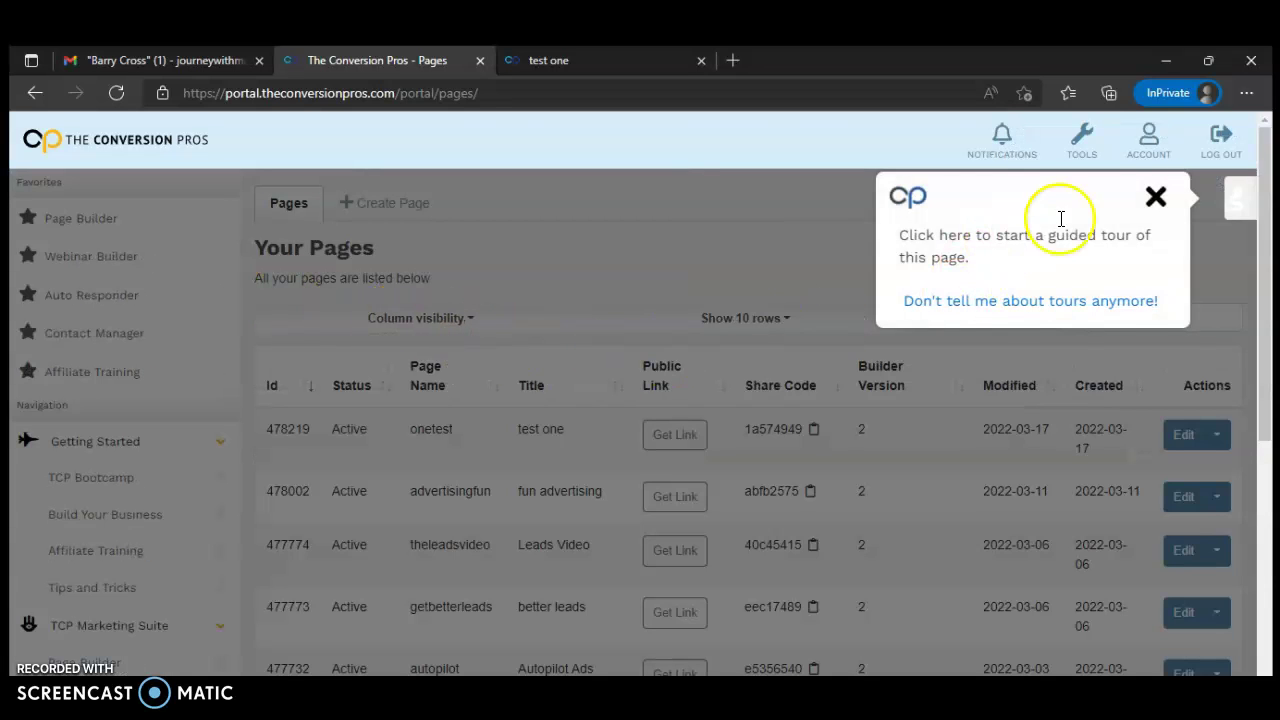
left_click(1152, 195)
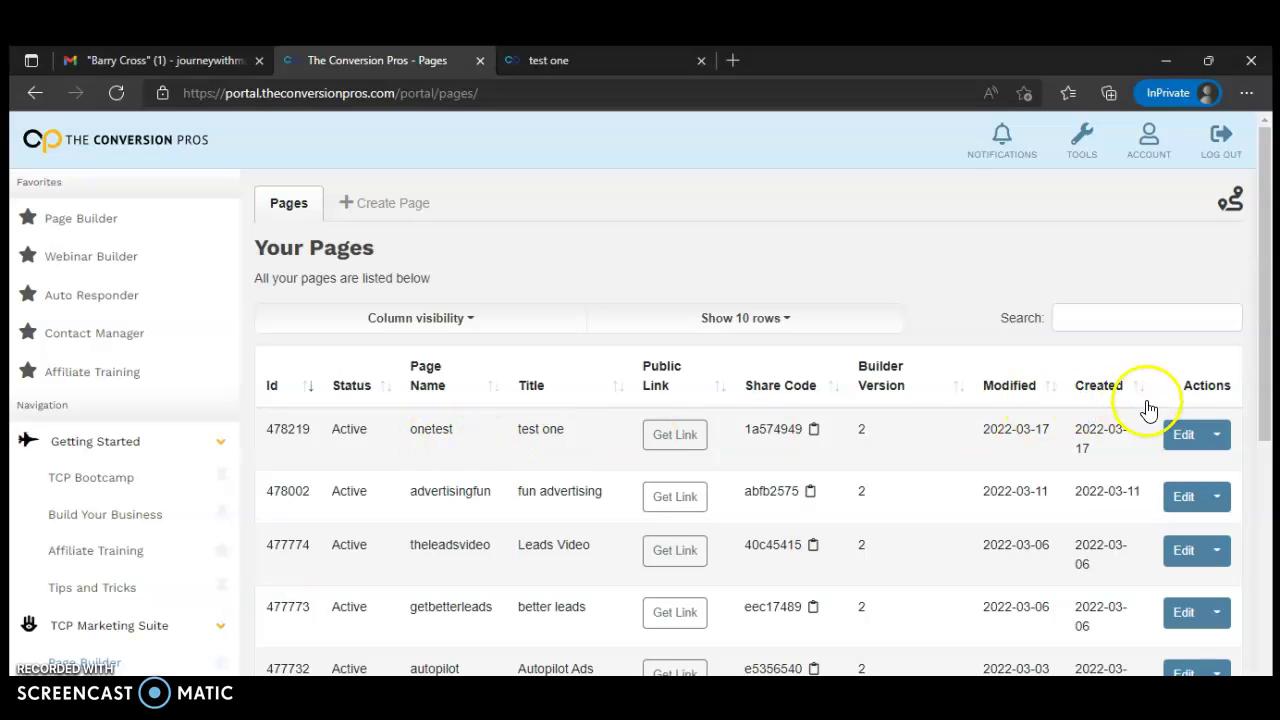
left_click(676, 436)
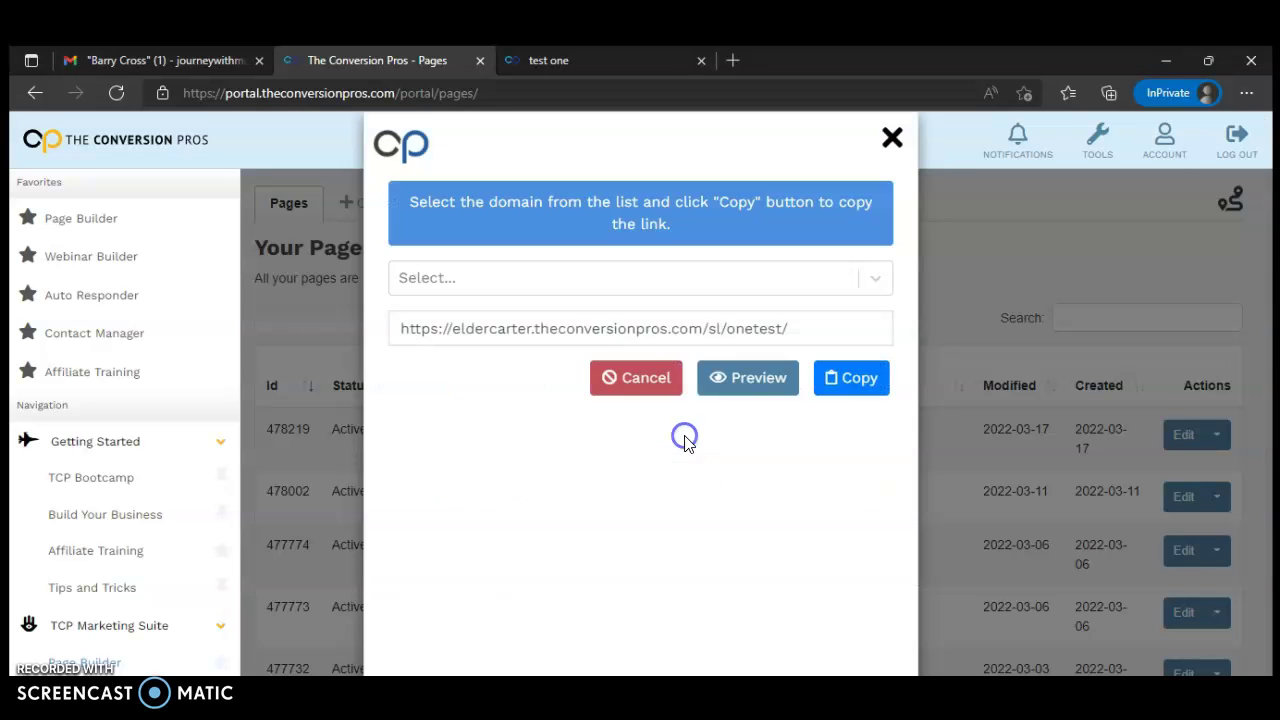
left_click(765, 383)
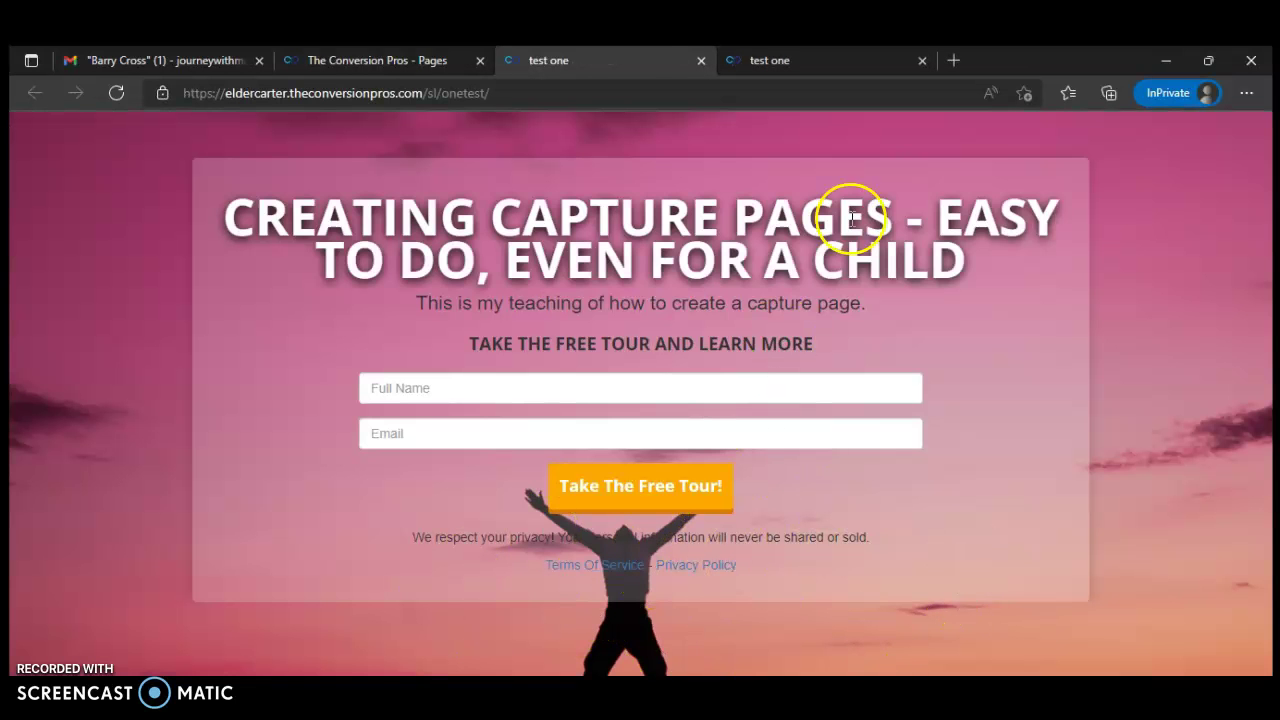
left_click(388, 61)
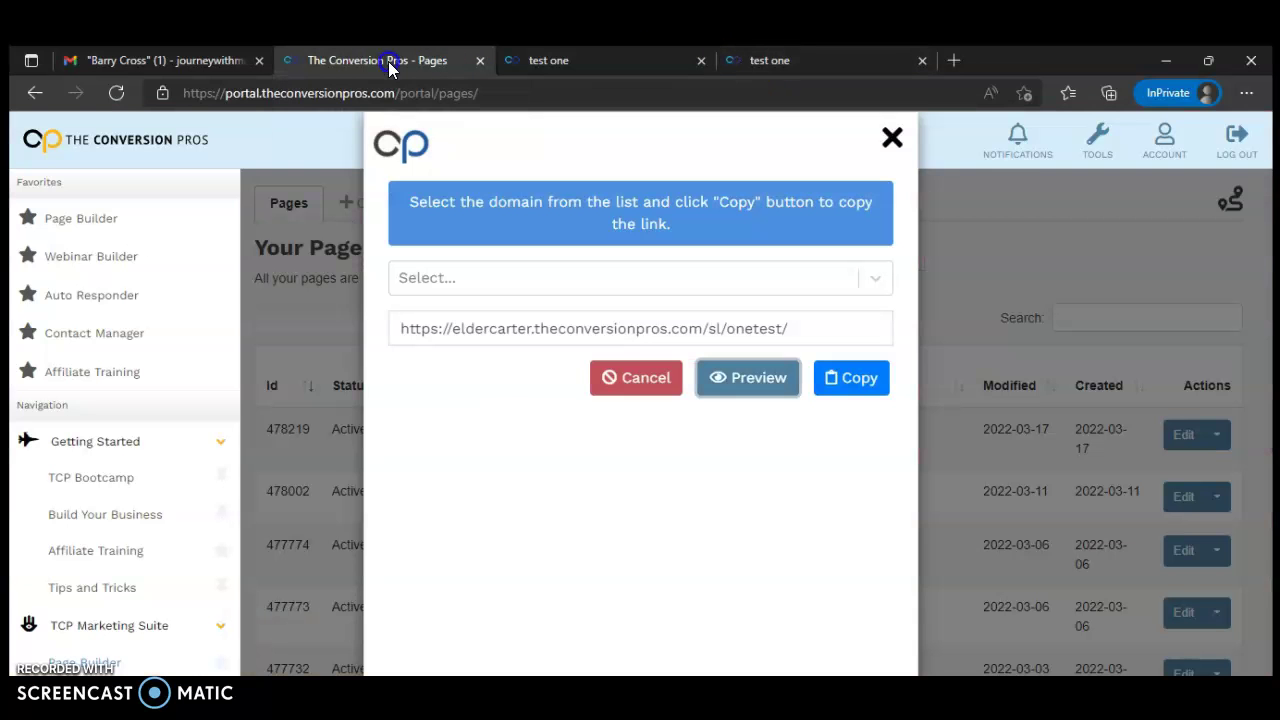
left_click(893, 136)
left_click(588, 58)
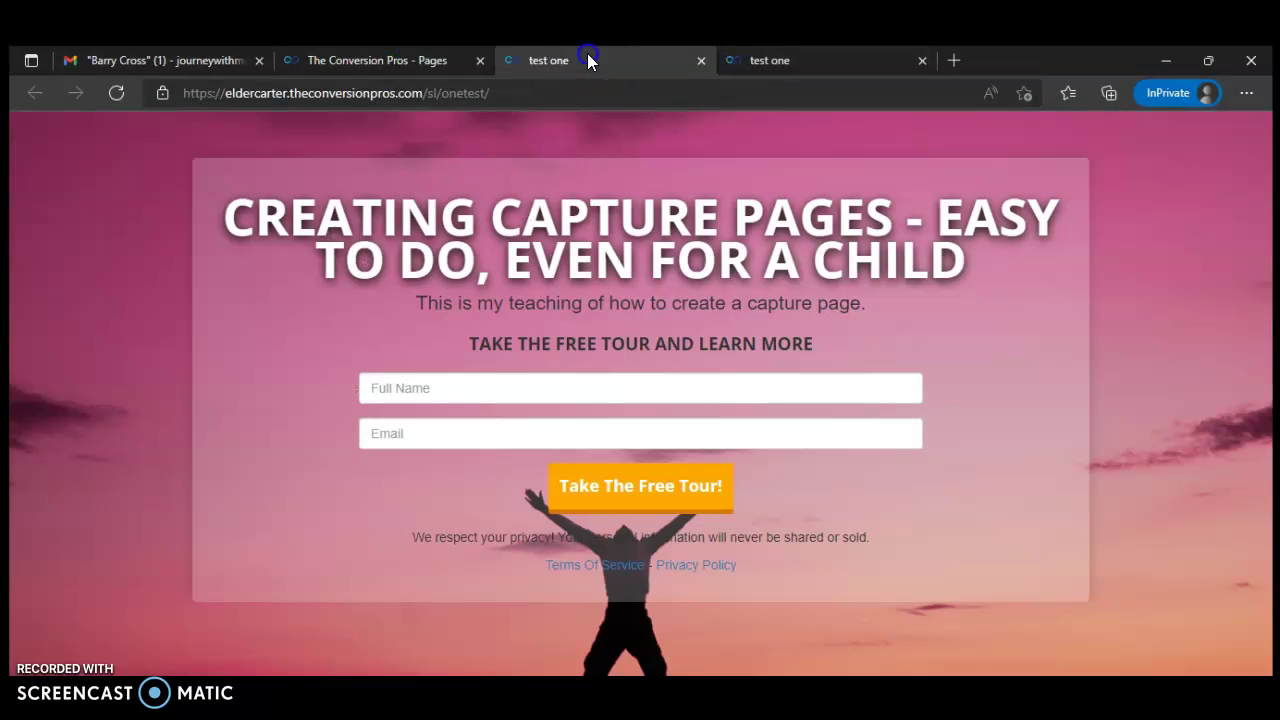
- Return to the lander editor, open the background image library and browse its categories
left_click(827, 65)
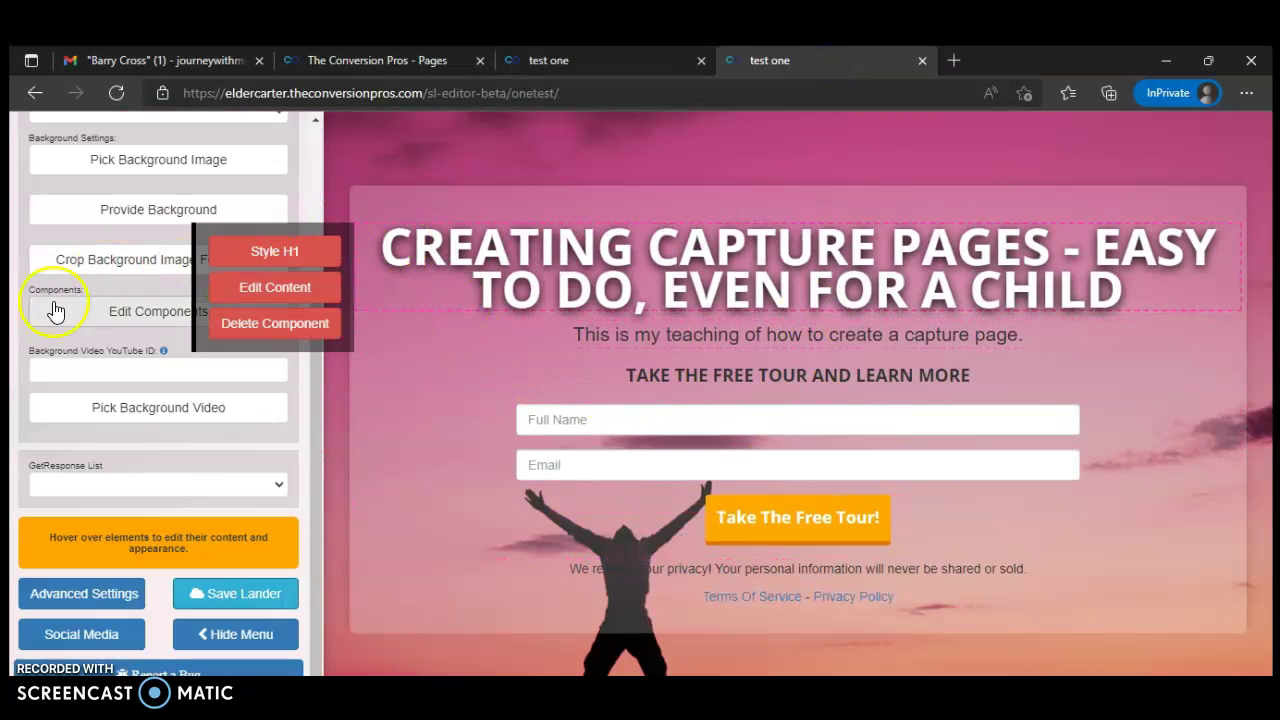
scroll(167, 277, "up", 2)
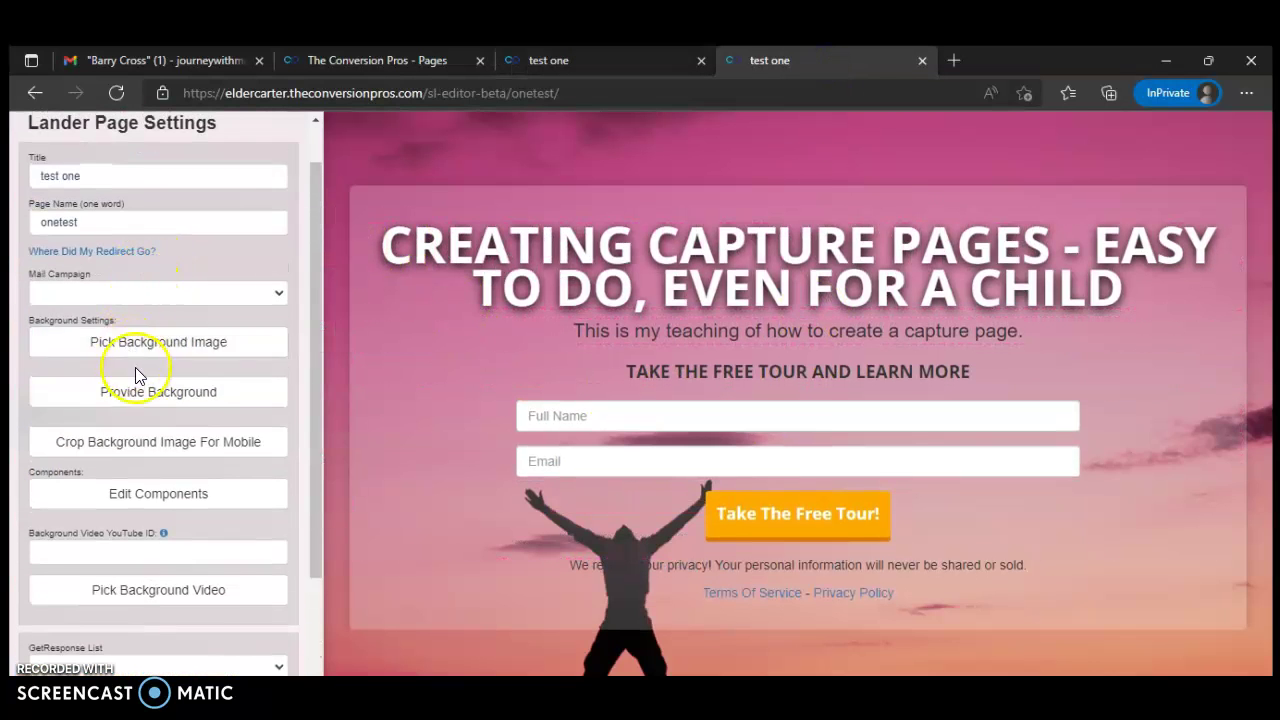
left_click(180, 350)
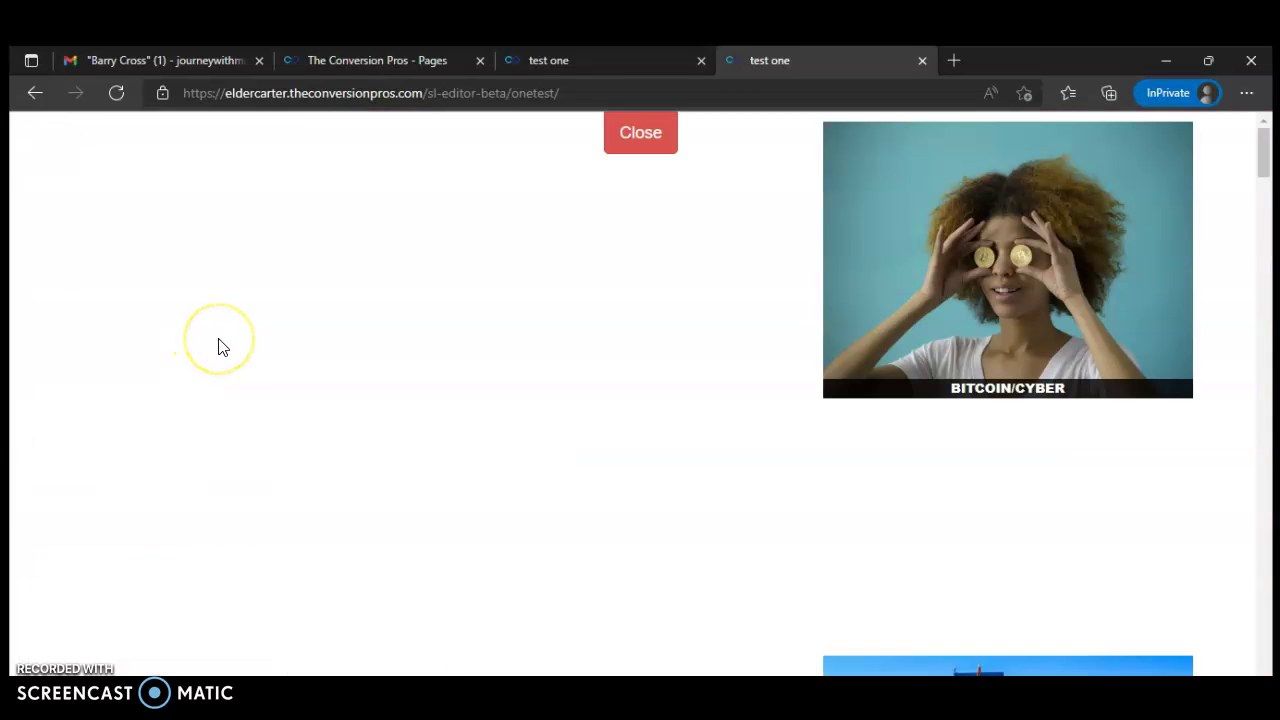
scroll(686, 436, "down", 2)
scroll(686, 440, "up", 2)
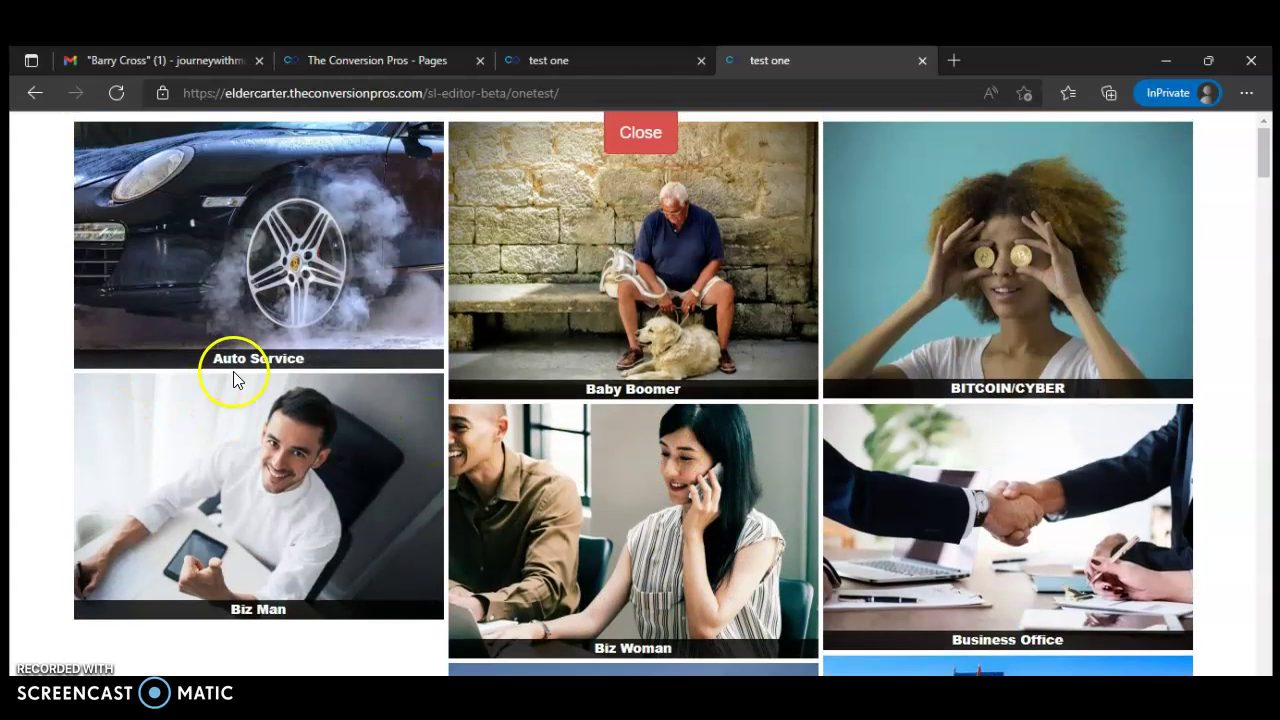
scroll(240, 372, "down", 2)
scroll(250, 378, "down", 4)
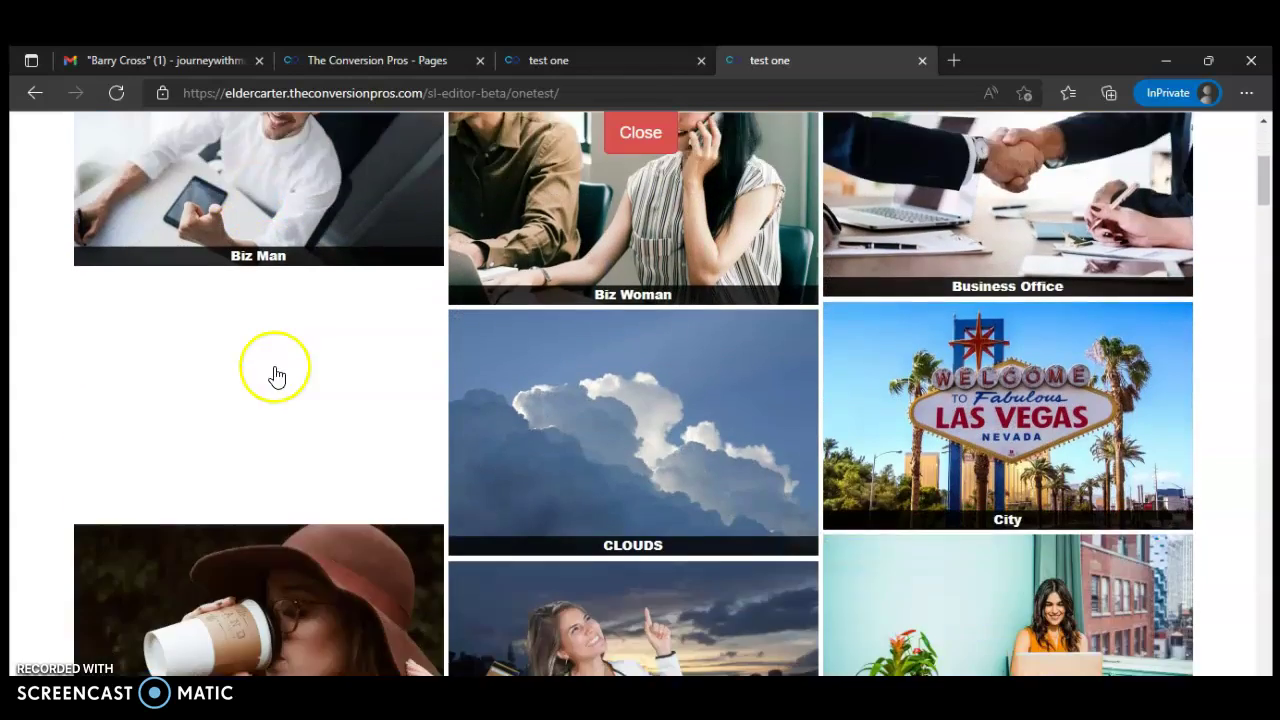
scroll(277, 377, "up", 1)
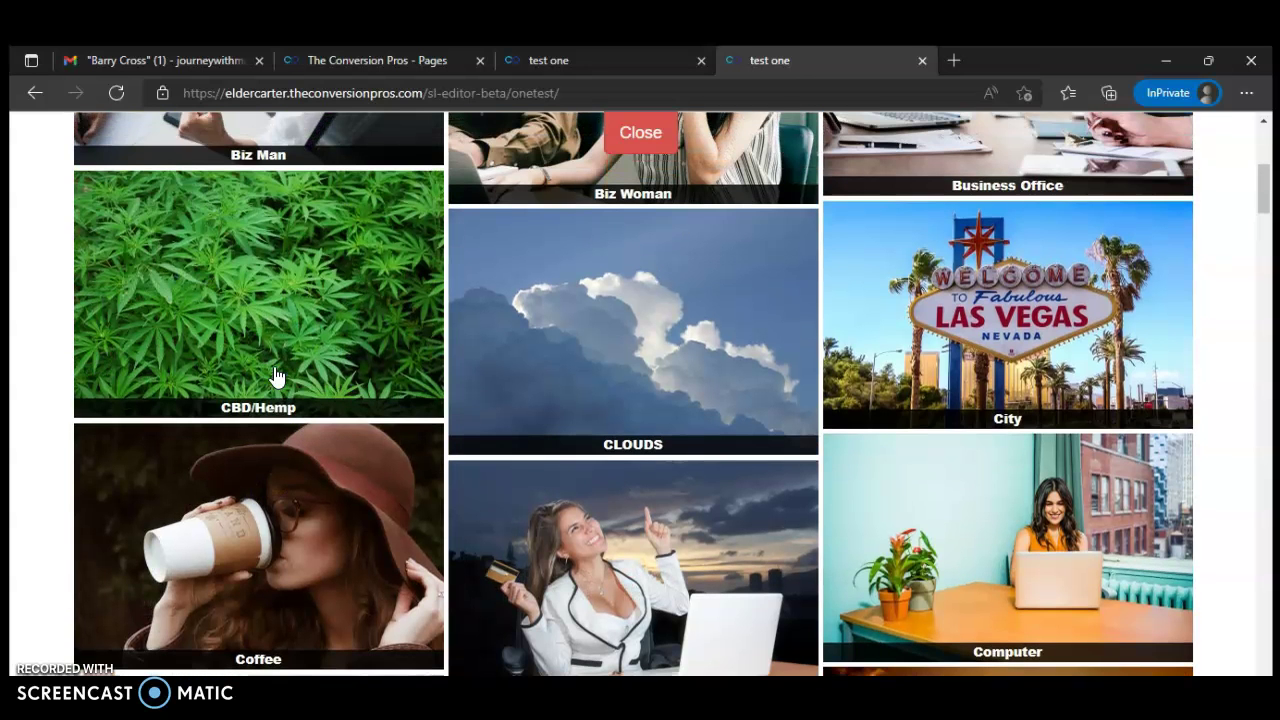
- Select the stormy sea image with sunlit clouds and rocky shore from the CLOUDS category as the page background
left_click(678, 368)
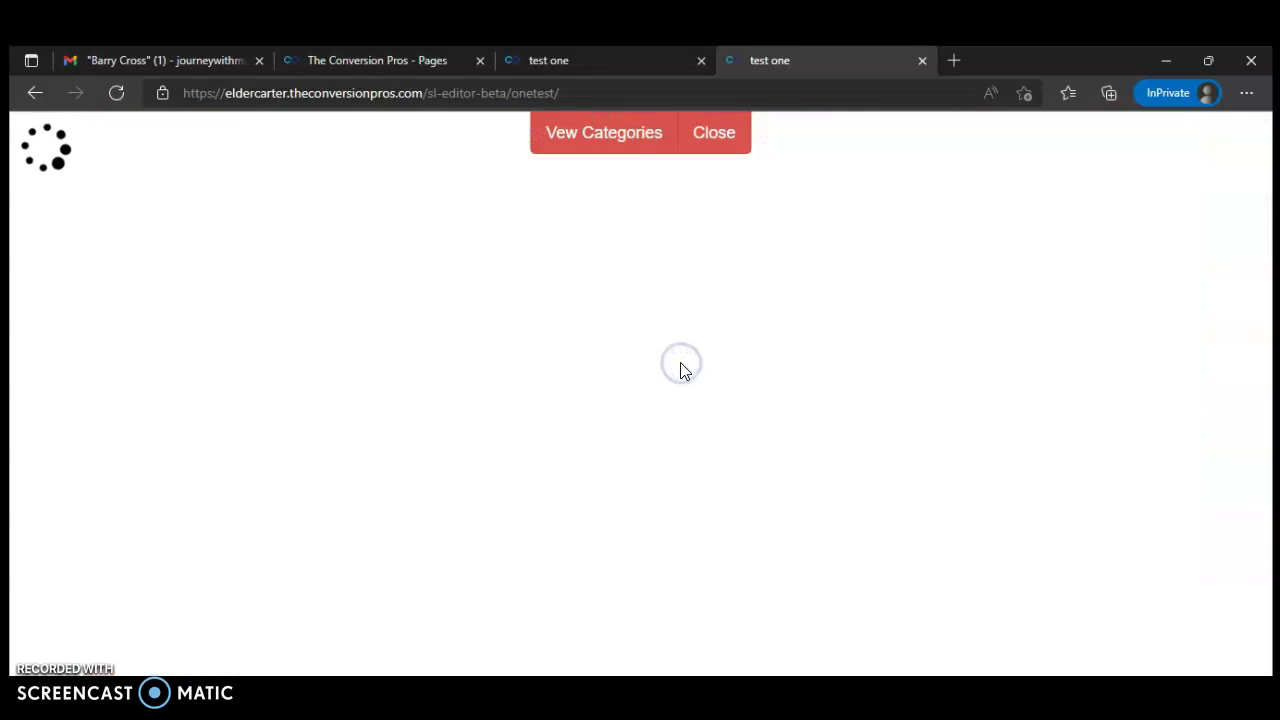
scroll(660, 420, "down", 8)
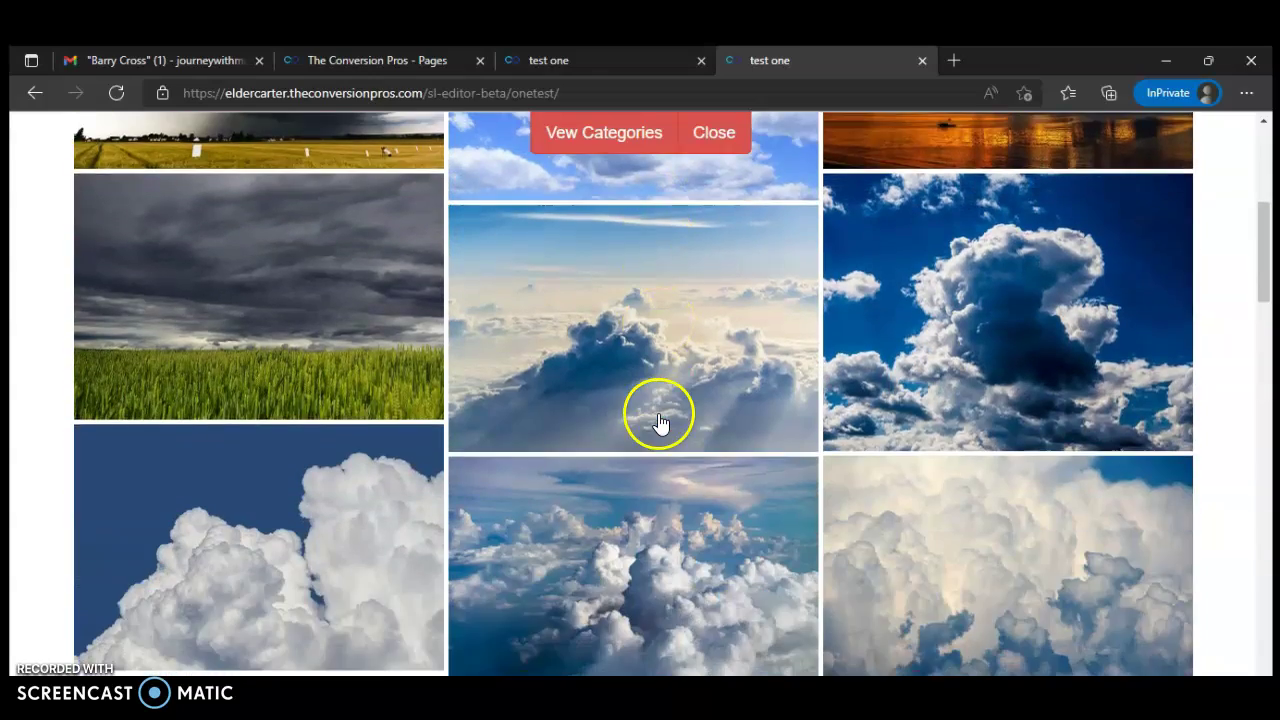
scroll(658, 420, "down", 6)
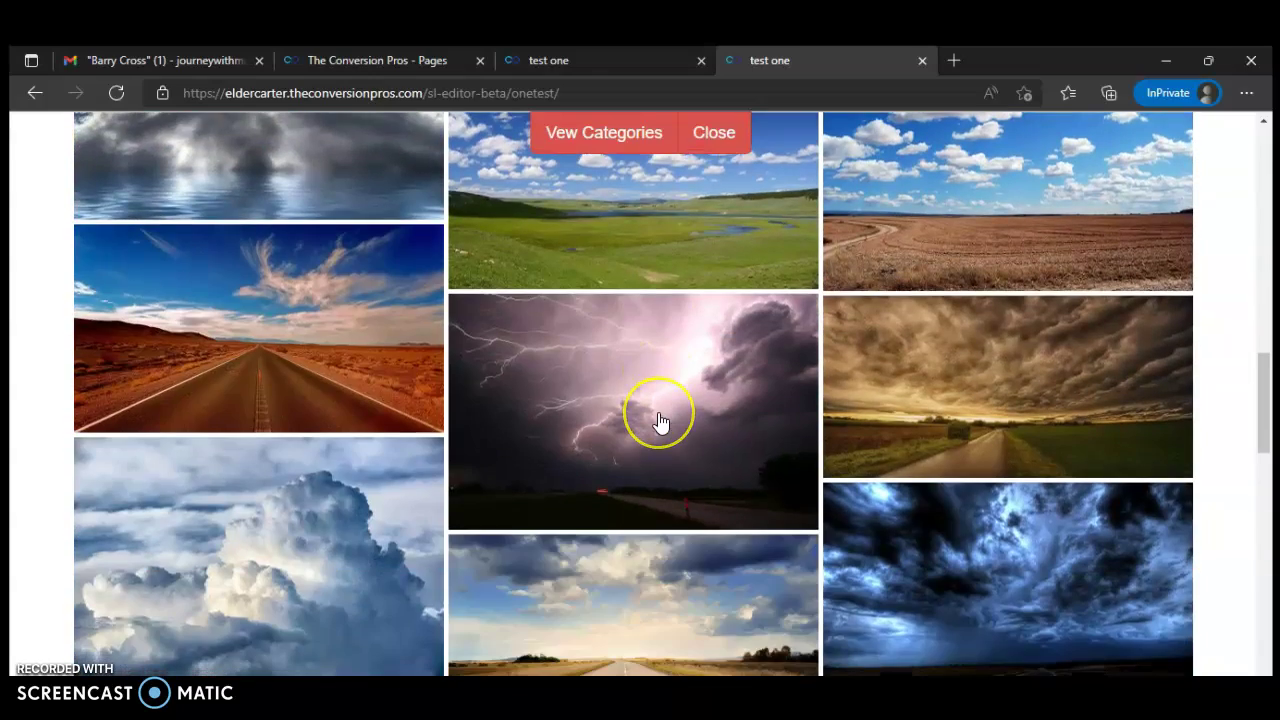
scroll(660, 420, "down", 3)
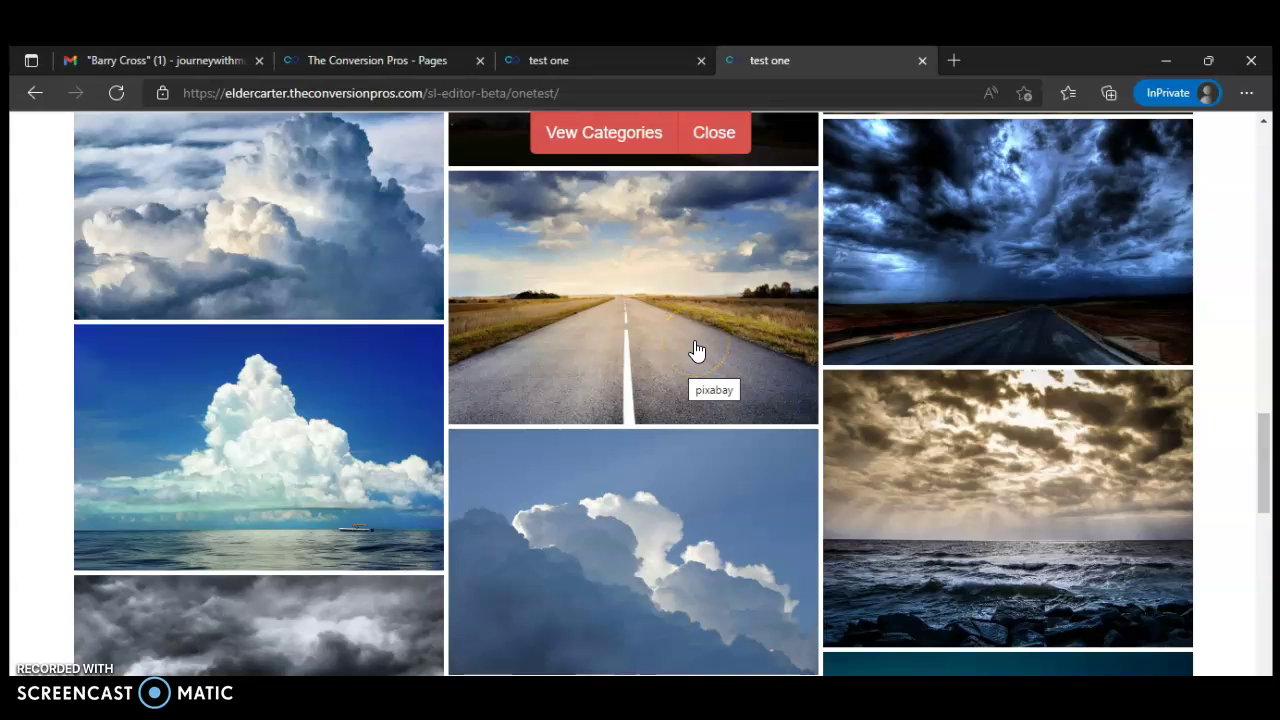
scroll(697, 350, "down", 2)
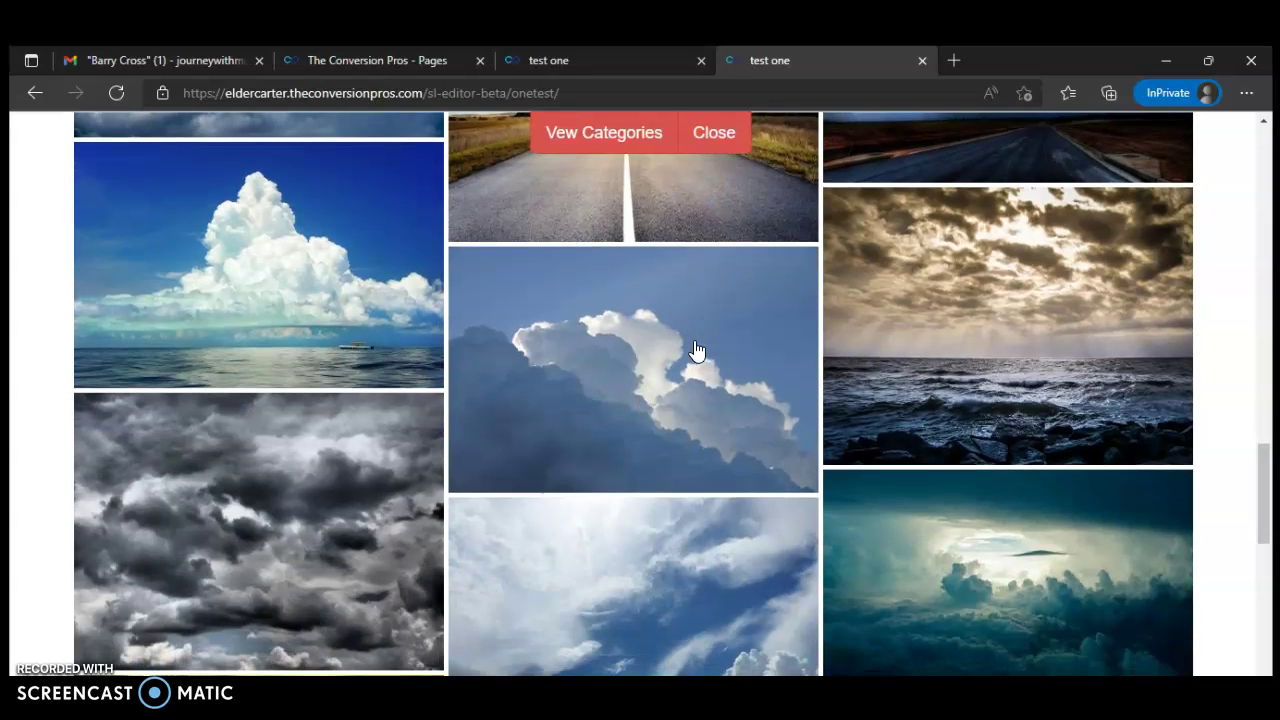
left_click(1075, 360)
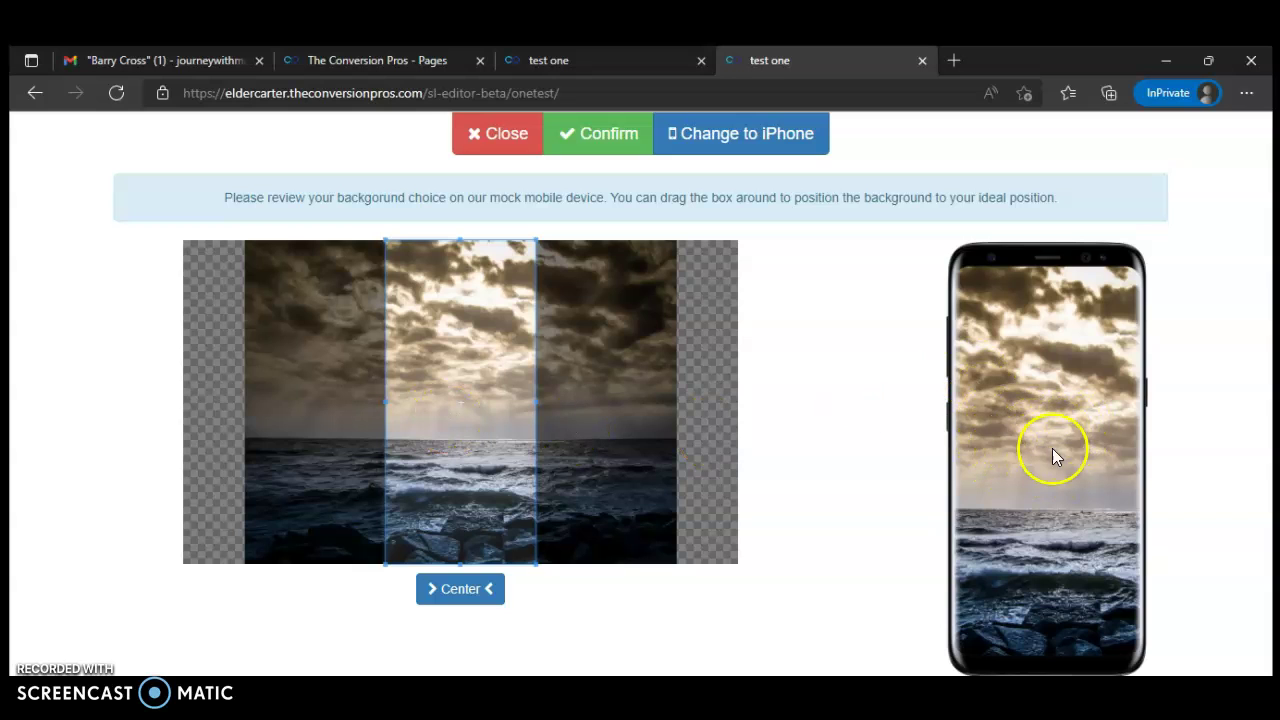
- Shift the mobile crop box slightly right on the background image, confirm the background and save the lander
left_click_drag(443, 400, 474, 406)
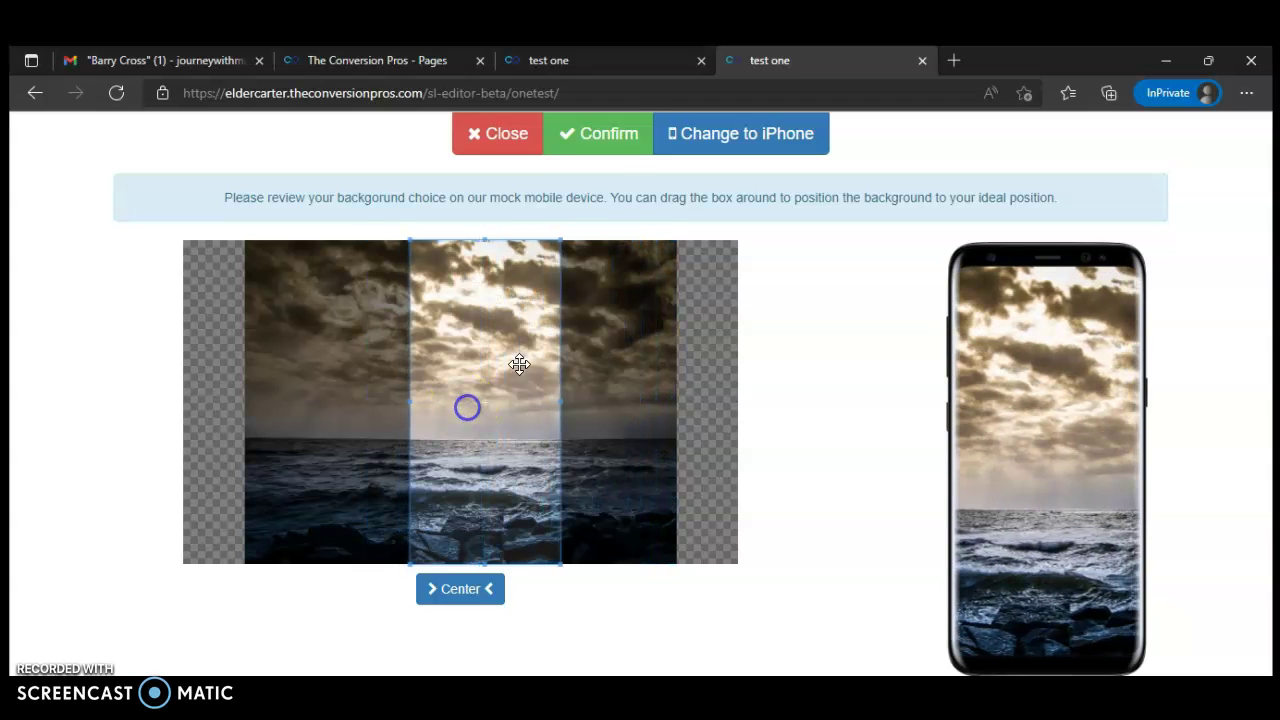
left_click(620, 133)
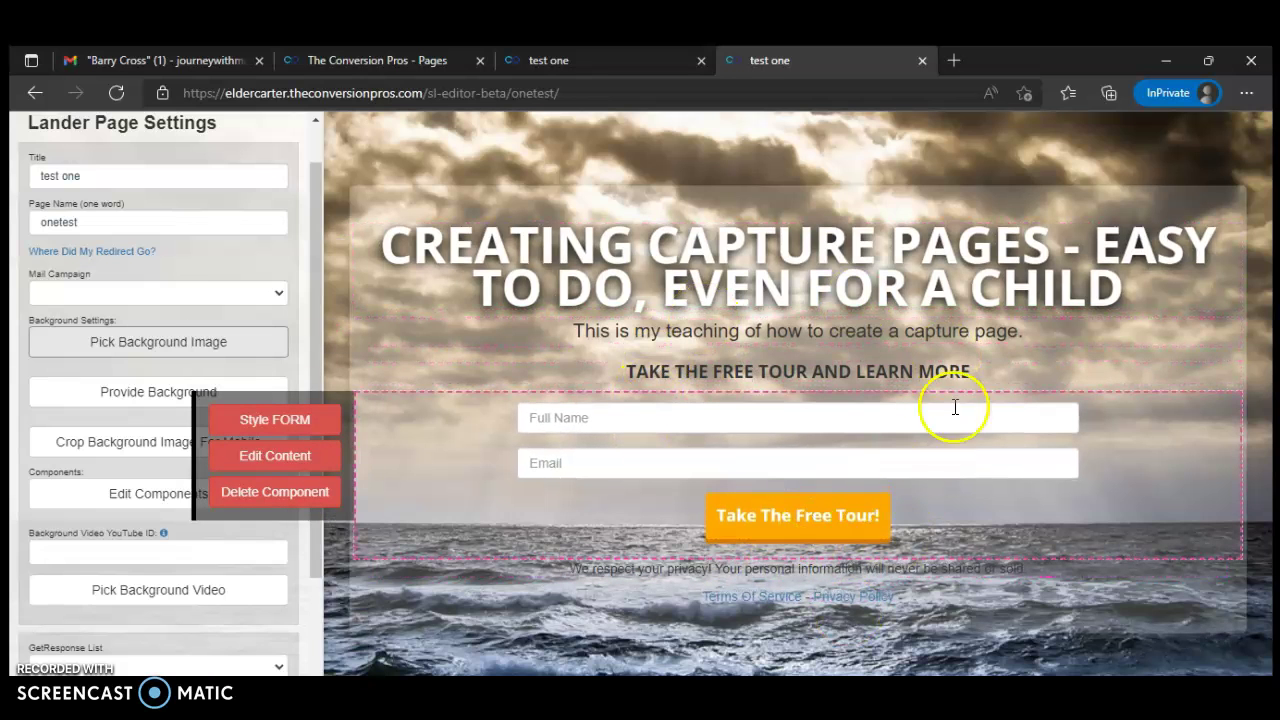
scroll(234, 580, "down", 2)
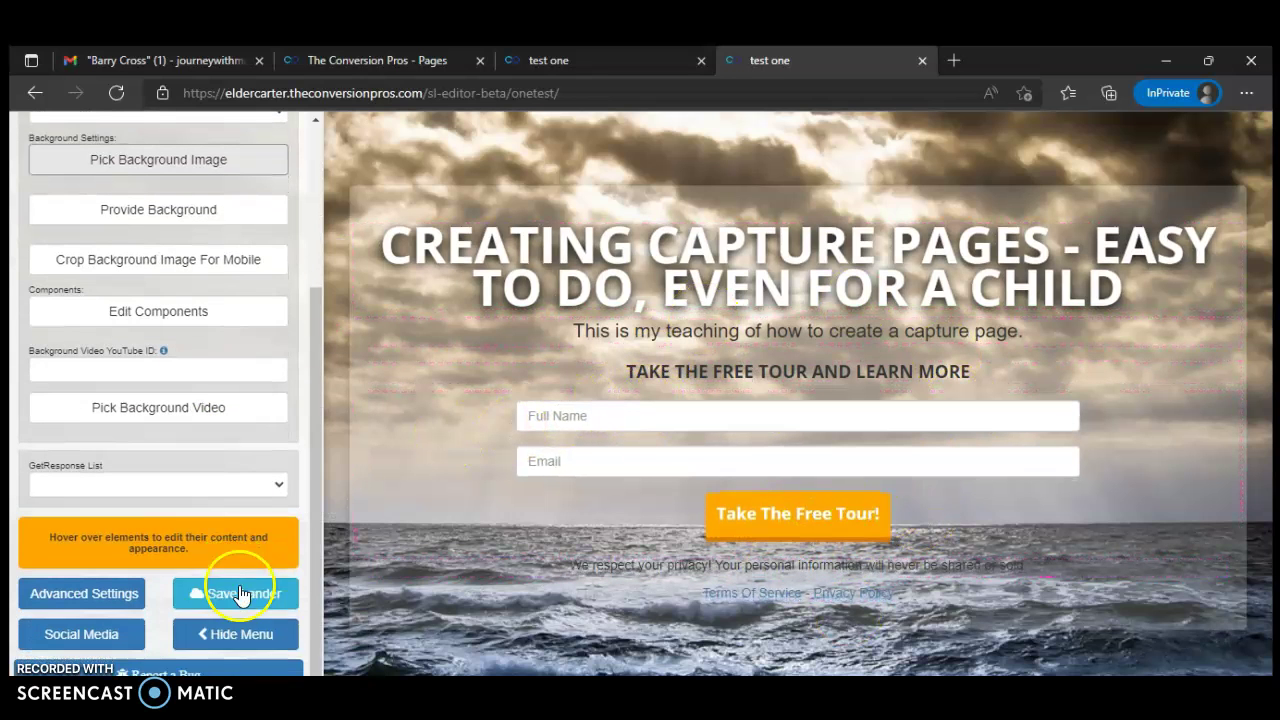
left_click(255, 593)
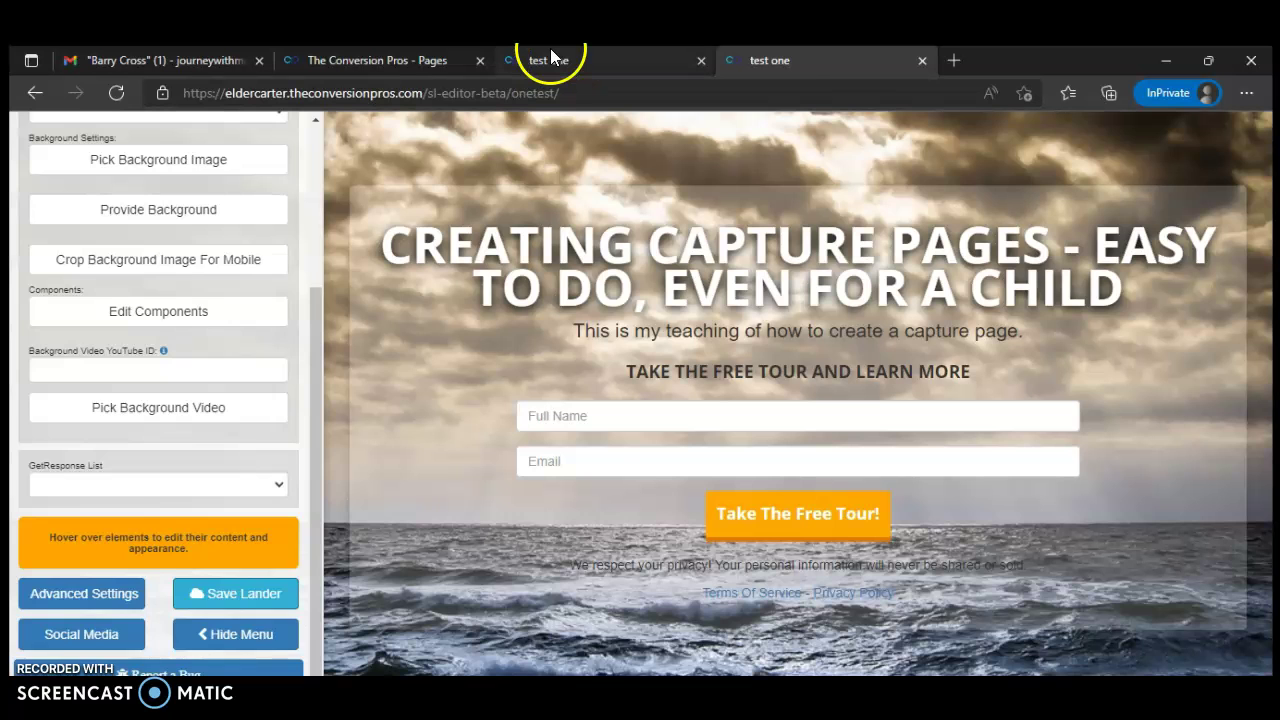
- Reload the public onetest page to check its new background
left_click(550, 50)
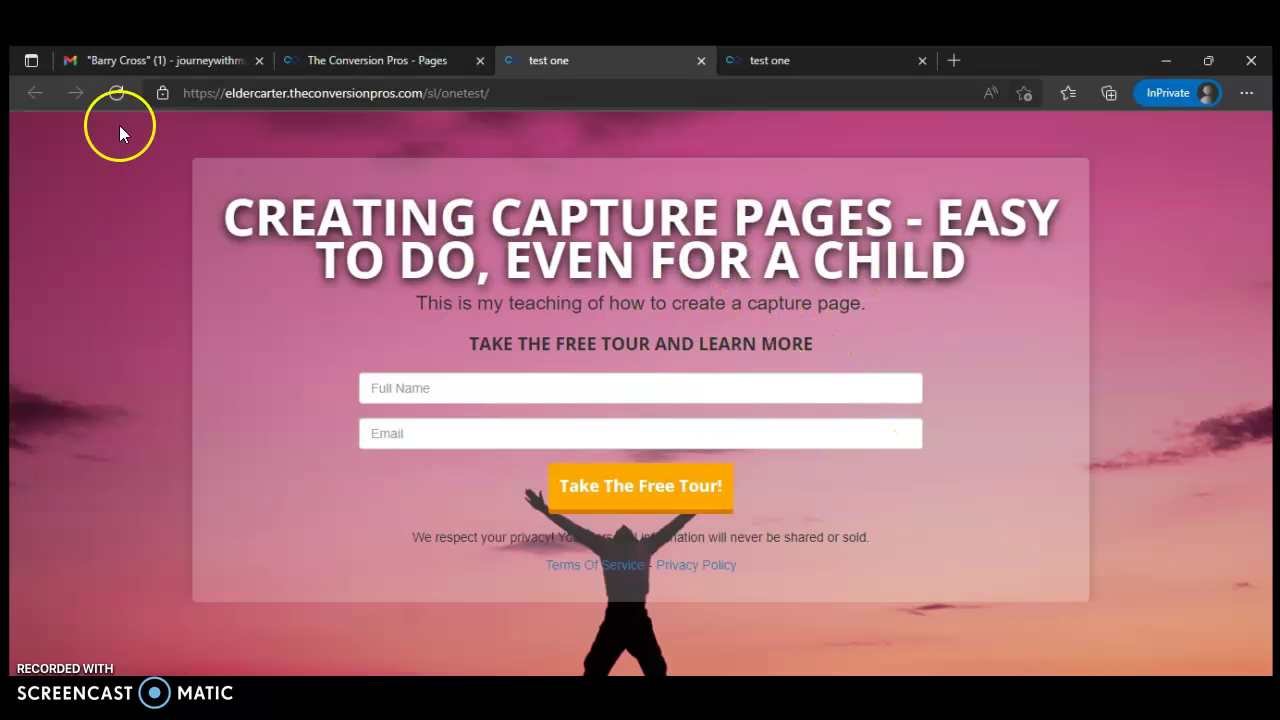
left_click(115, 94)
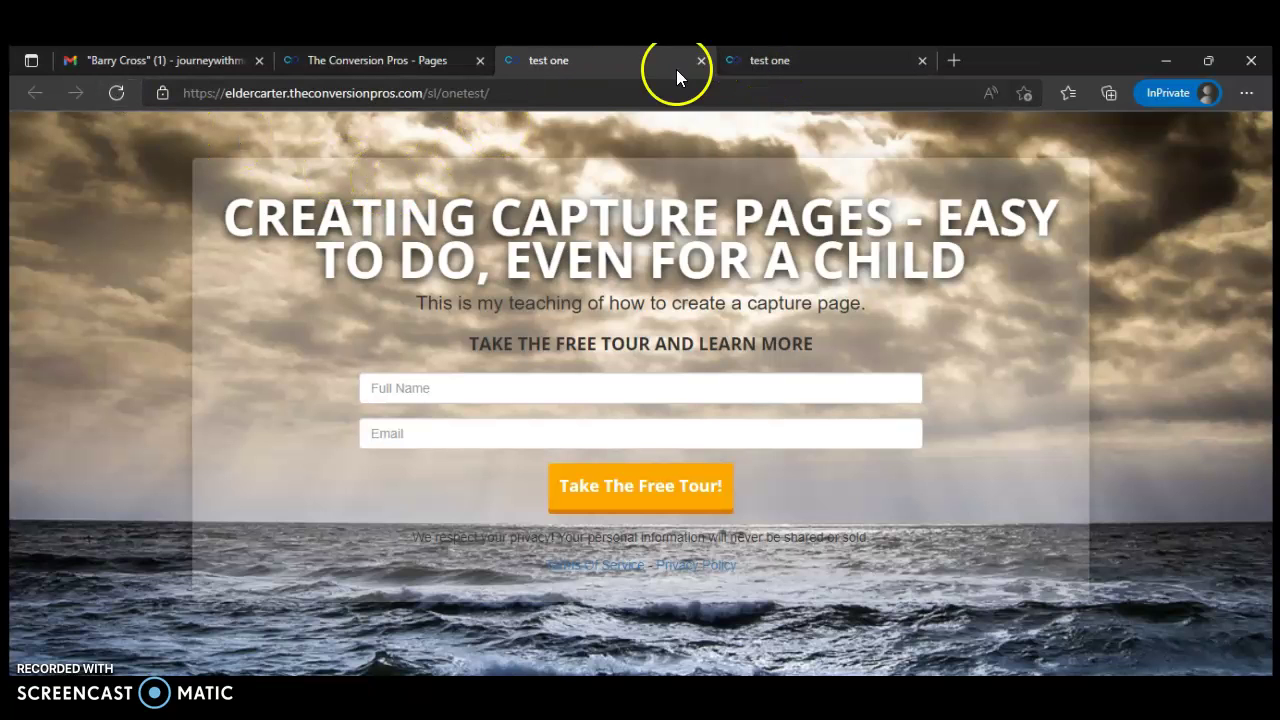
- Open the TCP Bootcamp page from the portal, look through its introduction video and training topics, and return to the public onetest page
left_click(381, 59)
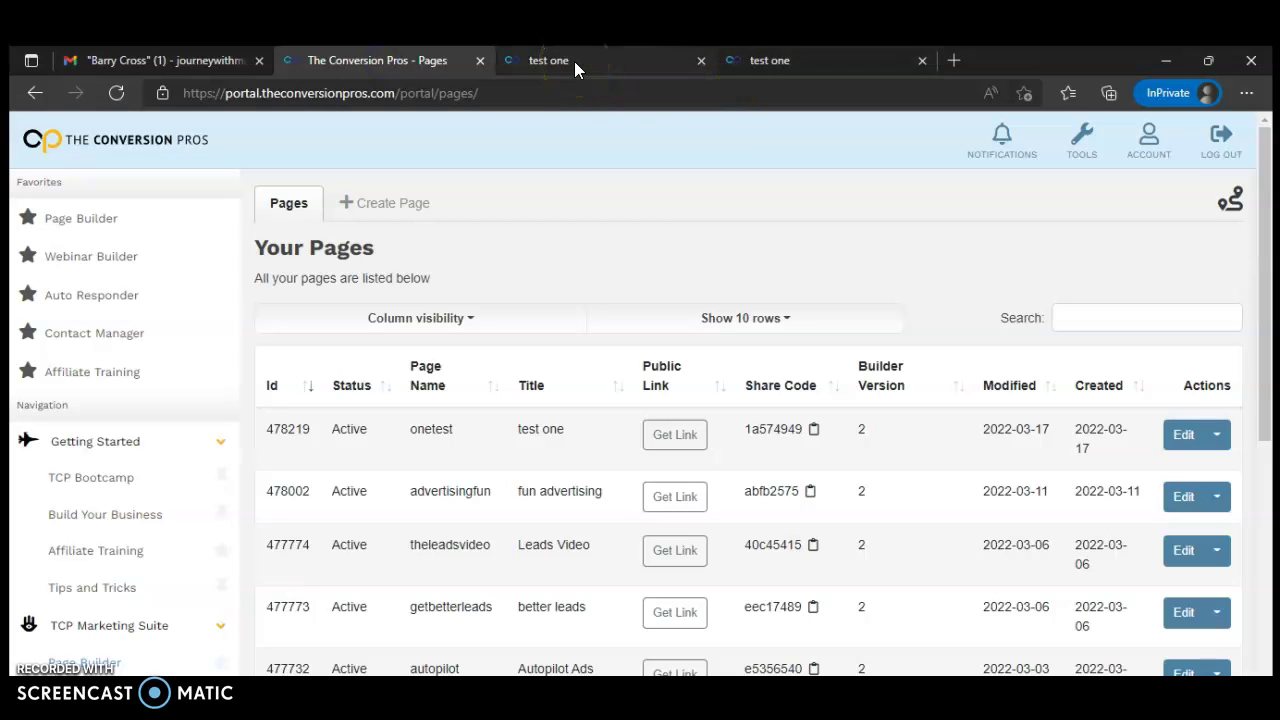
left_click(140, 135)
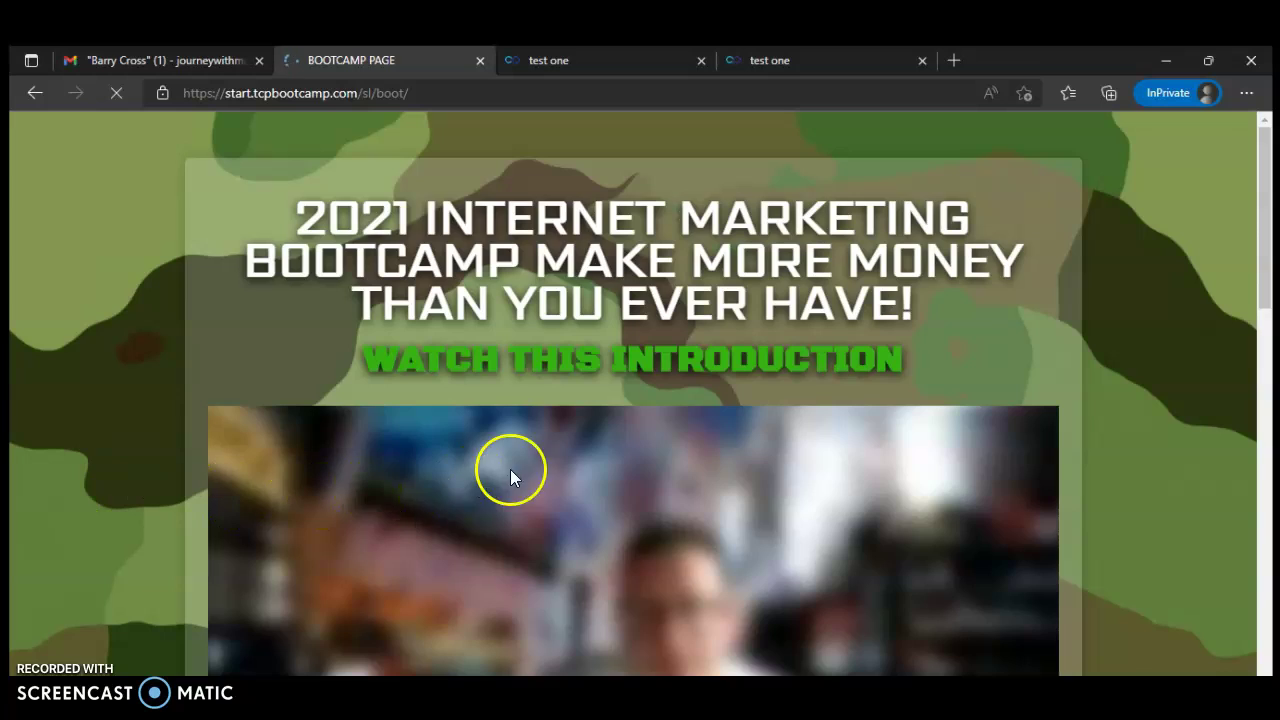
scroll(550, 460, "down", 5)
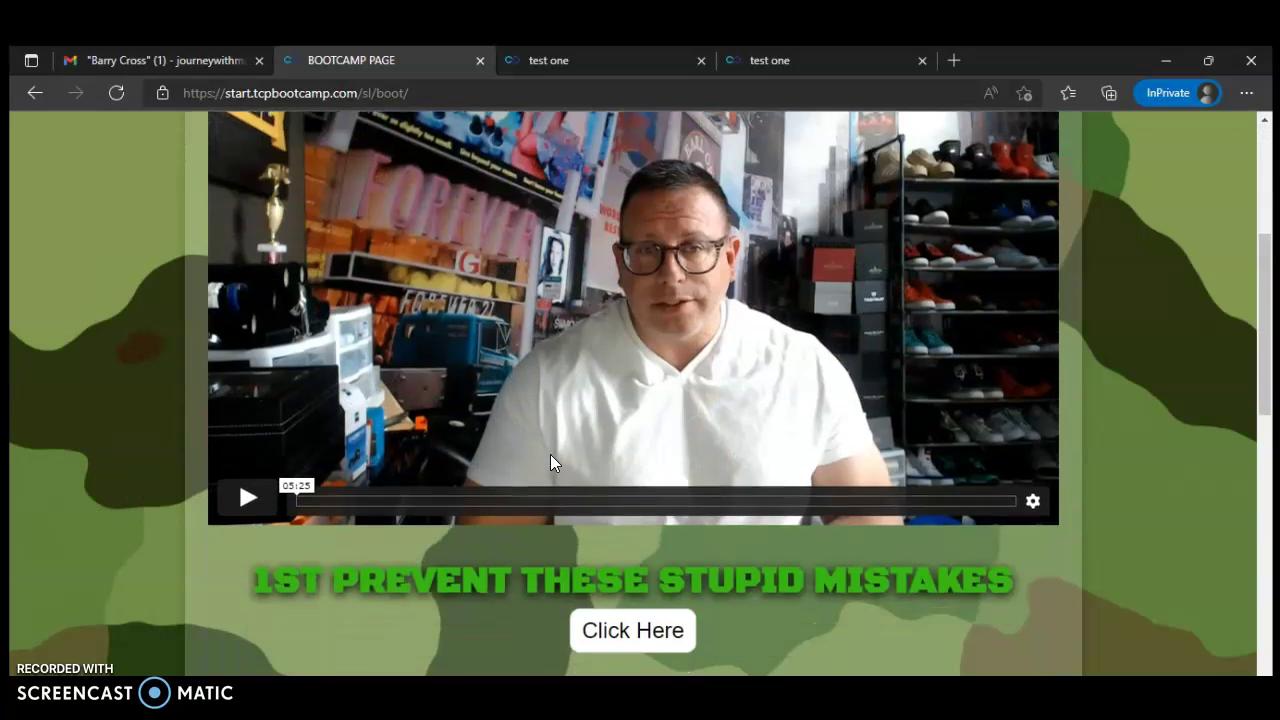
scroll(550, 458, "down", 8)
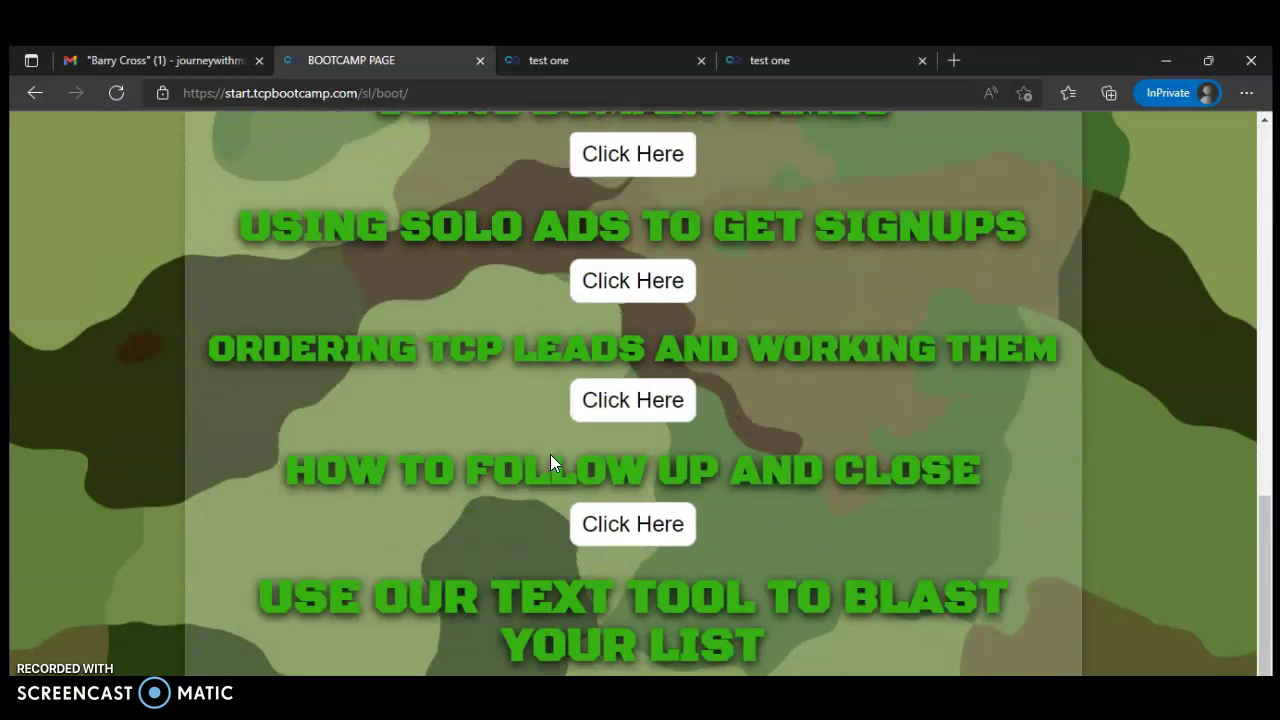
scroll(550, 462, "up", 1)
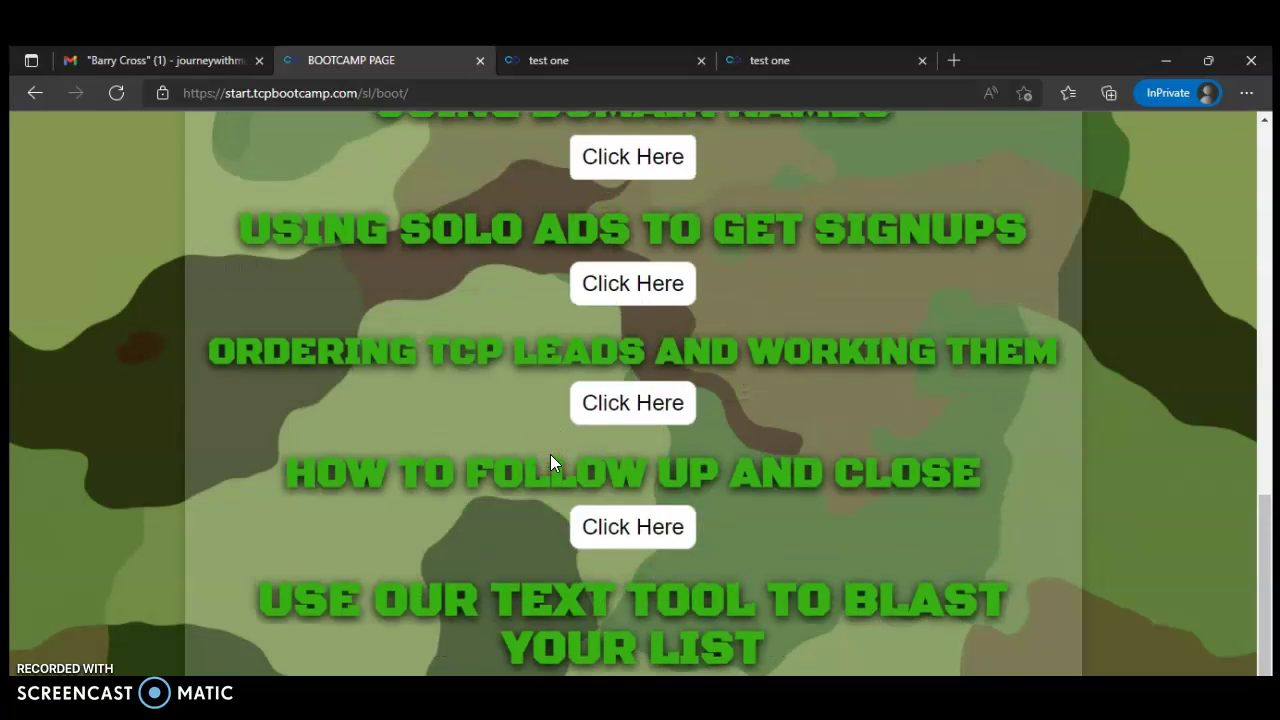
scroll(550, 460, "up", 10)
left_click(551, 457)
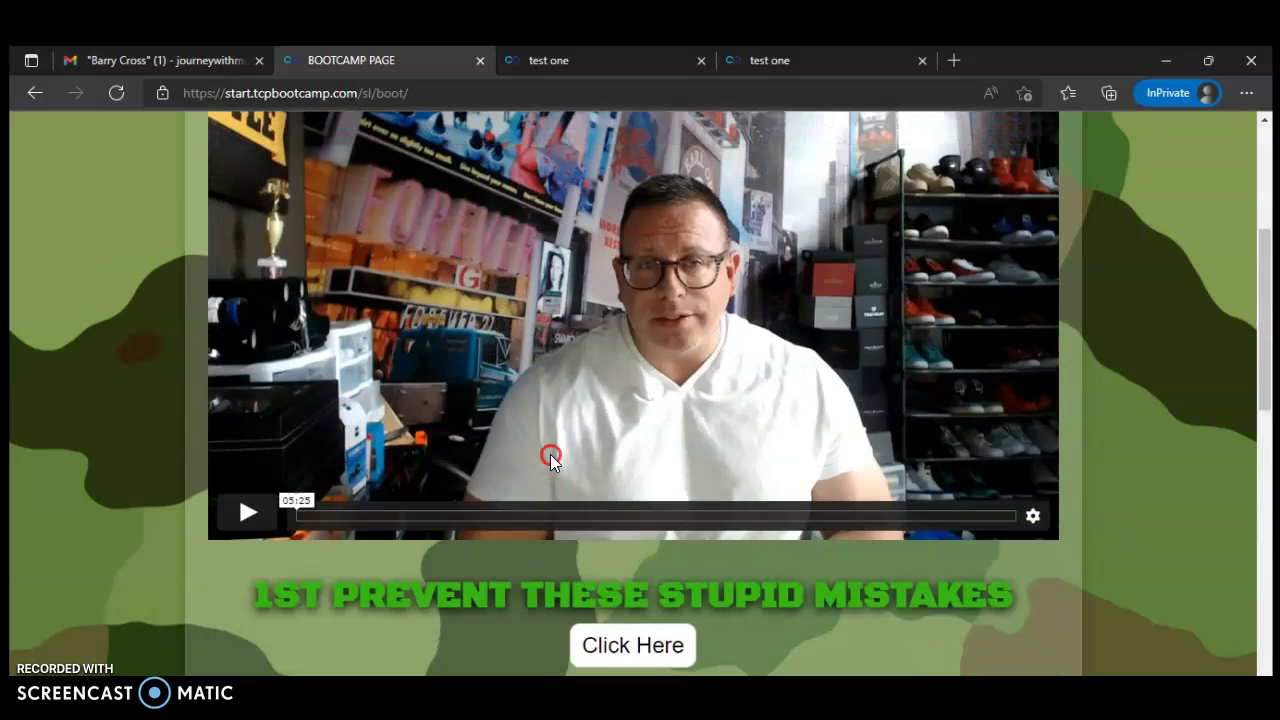
scroll(550, 454, "up", 3)
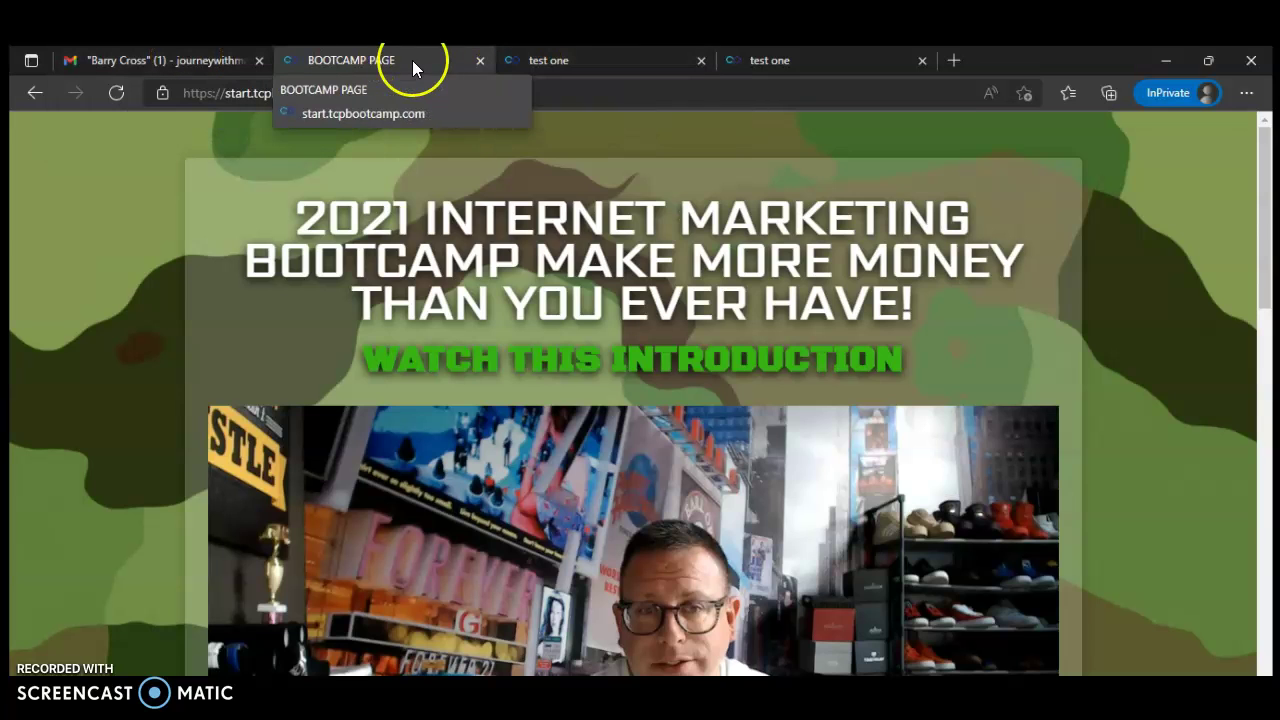
left_click(552, 58)
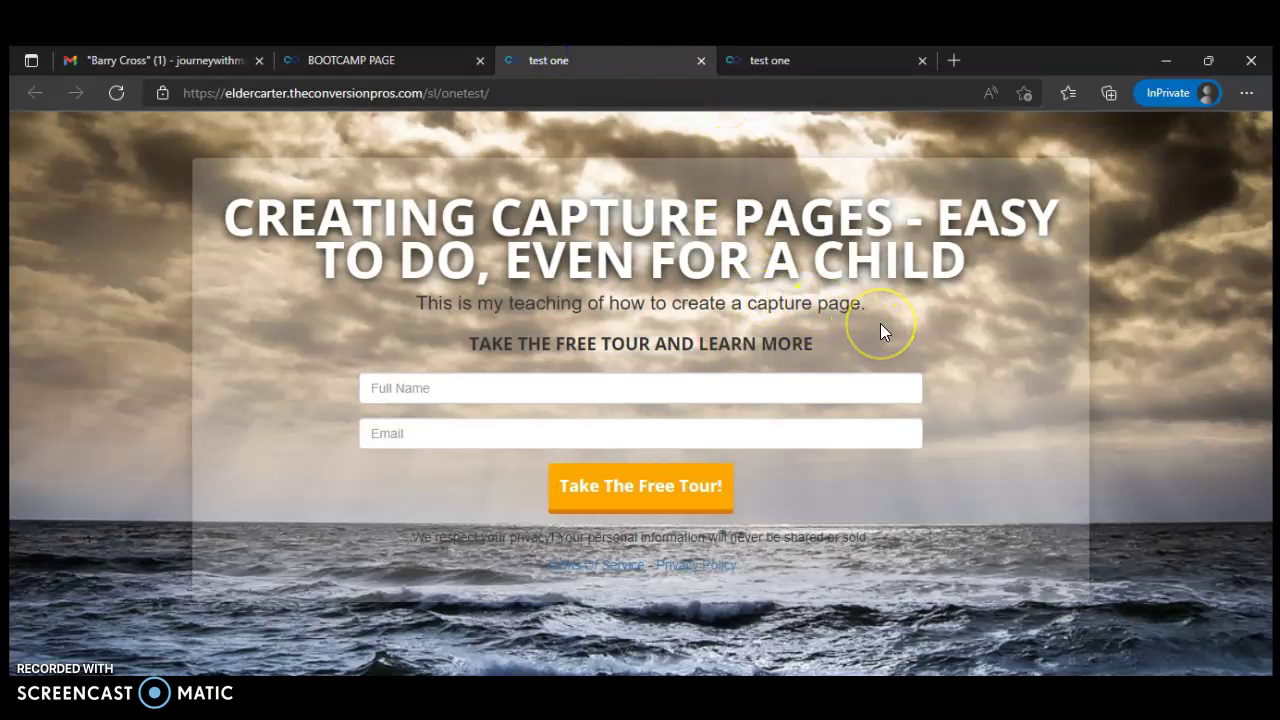